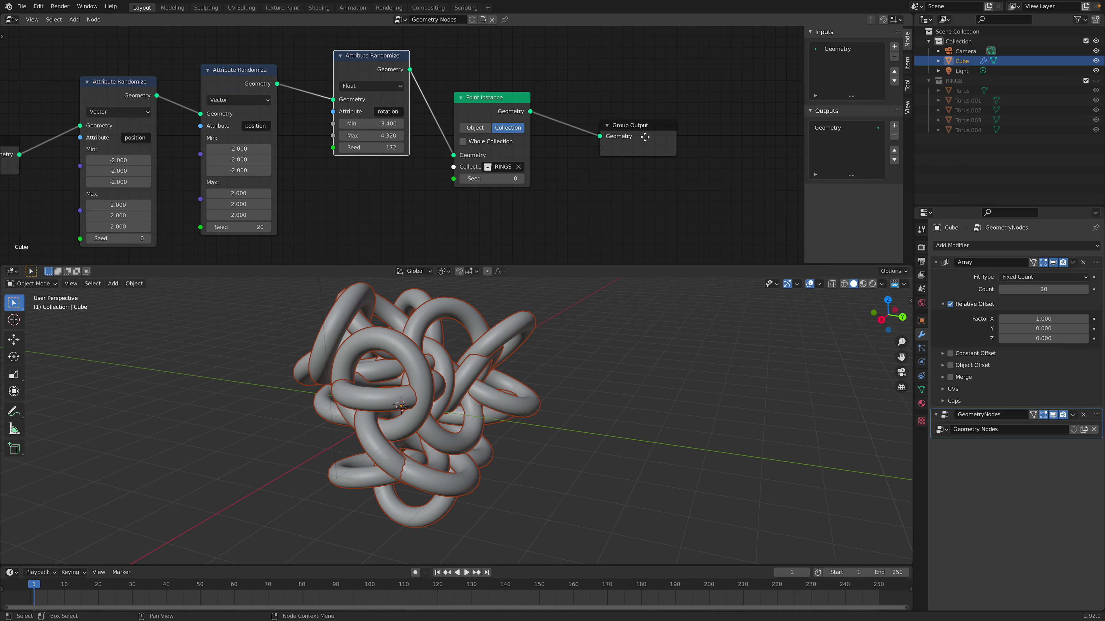
Duplicate the rotation Attribute Randomize node, insert it before Point Instance, and set its attribute to scale
{"action": "left_click_drag", "start_coordinate": [499, 102], "coordinate": [581, 115]}
{"action": "left_click_drag", "start_coordinate": [378, 71], "coordinate": [366, 69]}
{"action": "key", "text": "shift+d"}
{"action": "left_click", "coordinate": [517, 87]}
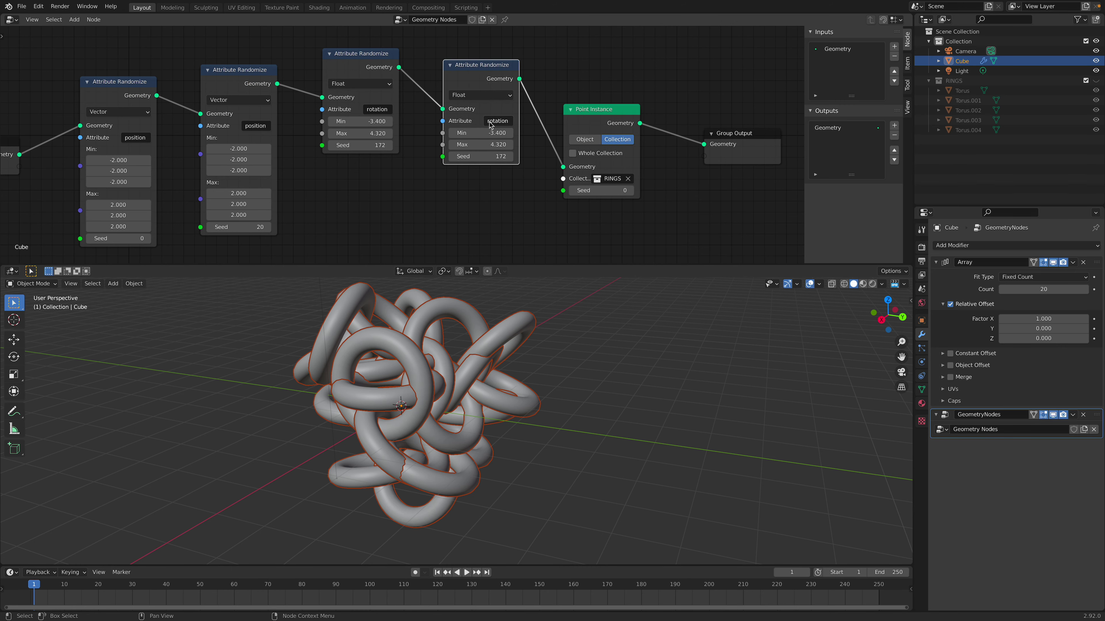
{"action": "left_click", "coordinate": [512, 121]}
{"action": "type", "text": "scale"}
{"action": "key", "text": "Return"}
Set the scale randomization to a minimum of 0.2 and a maximum of 2.2, and save the file
{"action": "mouse_move", "coordinate": [483, 133]}
{"action": "left_mouse_down"}
{"action": "mouse_move", "coordinate": [465, 132]}
{"action": "mouse_move", "coordinate": [474, 133]}
{"action": "left_mouse_up"}
{"action": "left_click", "coordinate": [483, 132]}
{"action": "type", "text": "0.2"}
{"action": "key", "text": "Tab"}
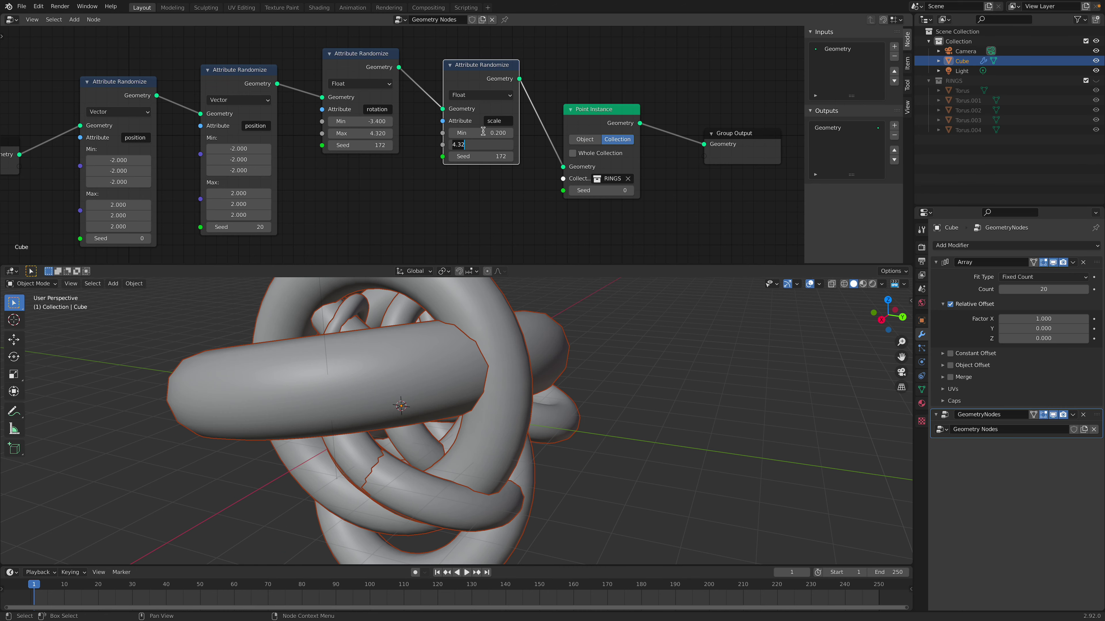
{"action": "type", "text": "2"}
{"action": "key", "text": "Return"}
{"action": "mouse_move", "coordinate": [483, 132]}
{"action": "left_mouse_down", "text": "shift"}
{"action": "mouse_move", "coordinate": [502, 144]}
{"action": "mouse_move", "coordinate": [488, 144]}
{"action": "left_mouse_up", "text": "shift"}
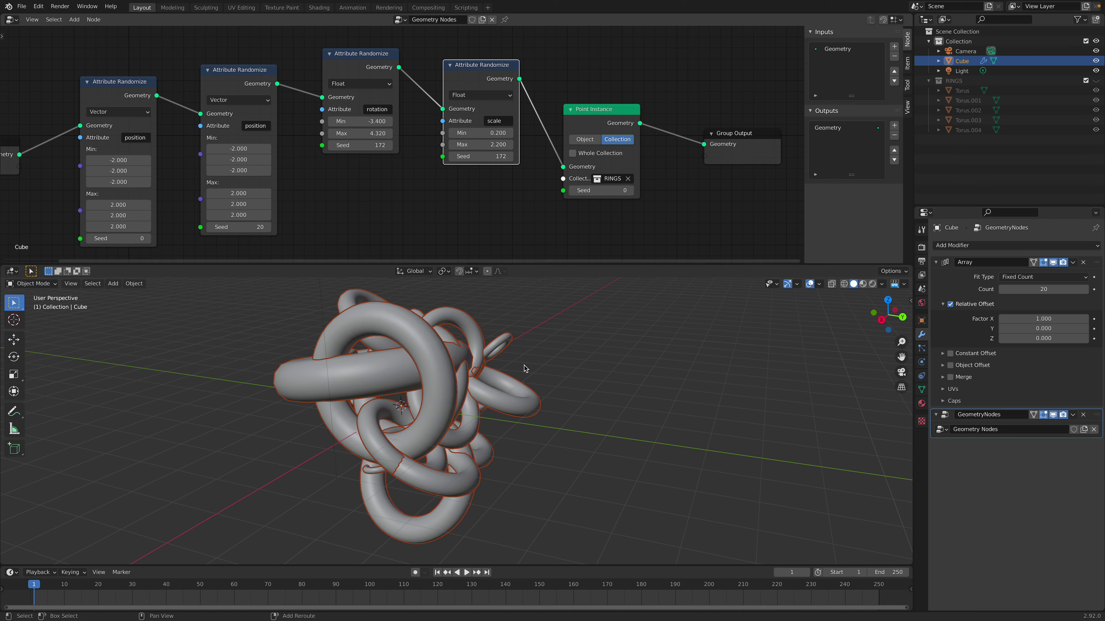
{"action": "middle_click_drag", "start_coordinate": [523, 370], "coordinate": [486, 383]}
{"action": "left_click", "coordinate": [581, 366]}
{"action": "middle_click_drag", "start_coordinate": [583, 366], "coordinate": [554, 364]}
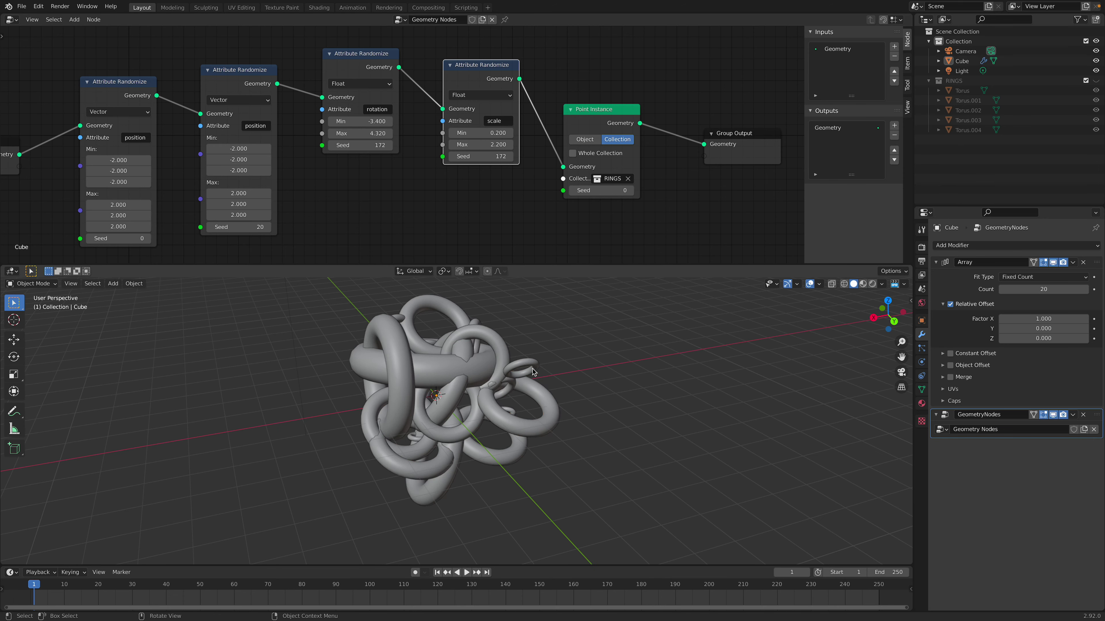
{"action": "key", "text": "ctrl+s"}
Set the first position randomization node to a minimum of -3.34 and a maximum of 3.38 on all axes
{"action": "middle_click_drag", "start_coordinate": [185, 163], "coordinate": [367, 130]}
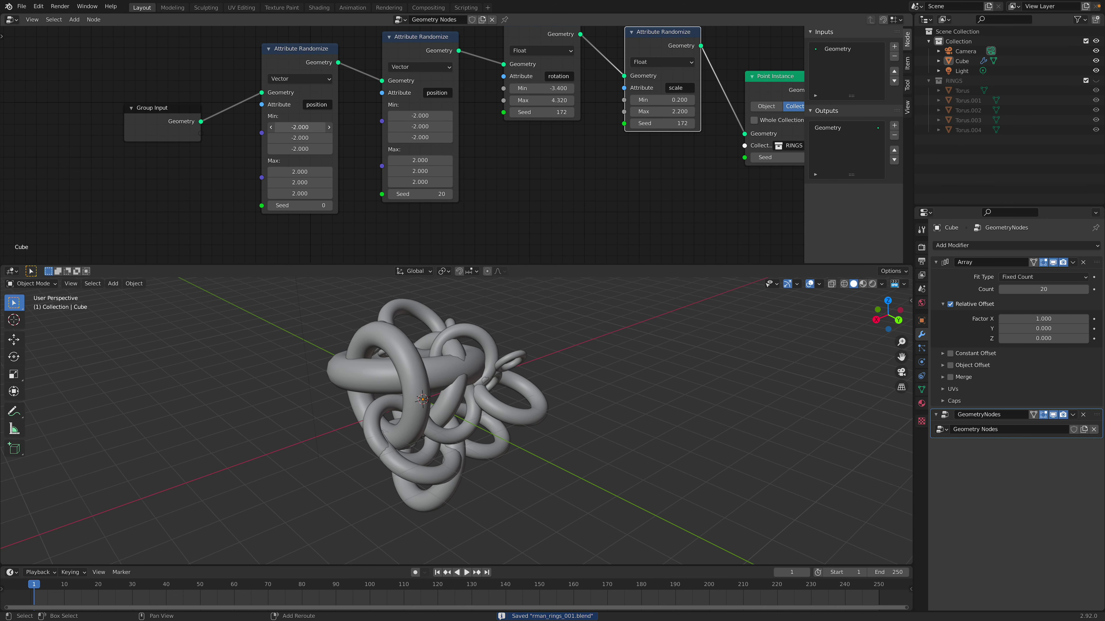
{"action": "left_click_drag", "start_coordinate": [278, 149], "coordinate": [330, 194]}
{"action": "left_click_drag", "start_coordinate": [302, 59], "coordinate": [288, 62]}
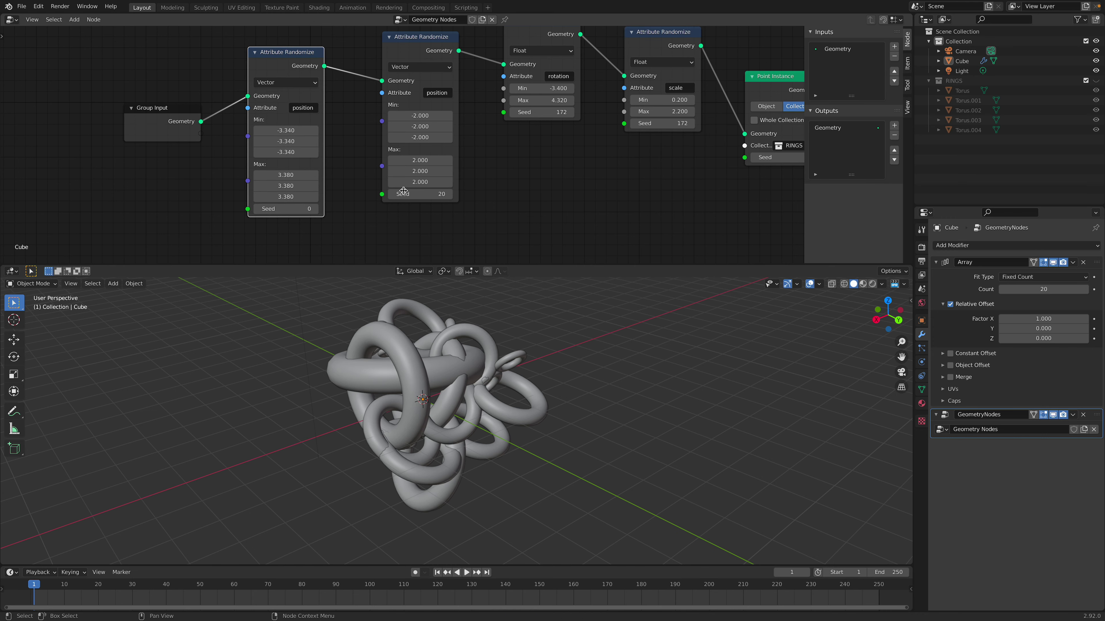
Link the first position node directly to the rotation node and delete the second position node
{"action": "left_click_drag", "start_coordinate": [420, 193], "coordinate": [344, 106]}
{"action": "left_click_drag", "start_coordinate": [324, 66], "coordinate": [499, 65]}
{"action": "left_click", "coordinate": [426, 43]}
{"action": "key", "text": "x"}
Set the remaining position node's range to a minimum of -4.54 and a maximum of 2.98 on all axes
{"action": "left_click_drag", "start_coordinate": [299, 57], "coordinate": [355, 56]}
{"action": "left_click_drag", "start_coordinate": [344, 129], "coordinate": [332, 195]}
{"action": "middle_click_drag", "start_coordinate": [538, 414], "coordinate": [596, 415]}
{"action": "scroll", "coordinate": [513, 420], "scroll_direction": "down", "scroll_amount": 4}
{"action": "left_click_drag", "start_coordinate": [344, 129], "coordinate": [326, 150]}
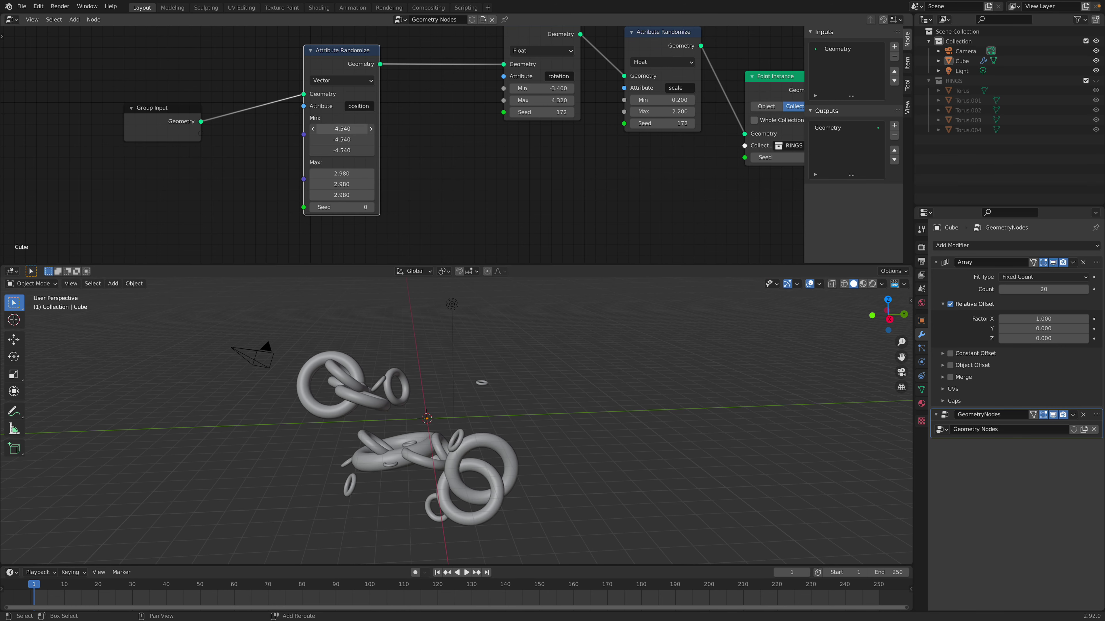
{"action": "left_click_drag", "start_coordinate": [346, 56], "coordinate": [300, 59]}
{"action": "middle_click_drag", "start_coordinate": [497, 367], "coordinate": [469, 360]}
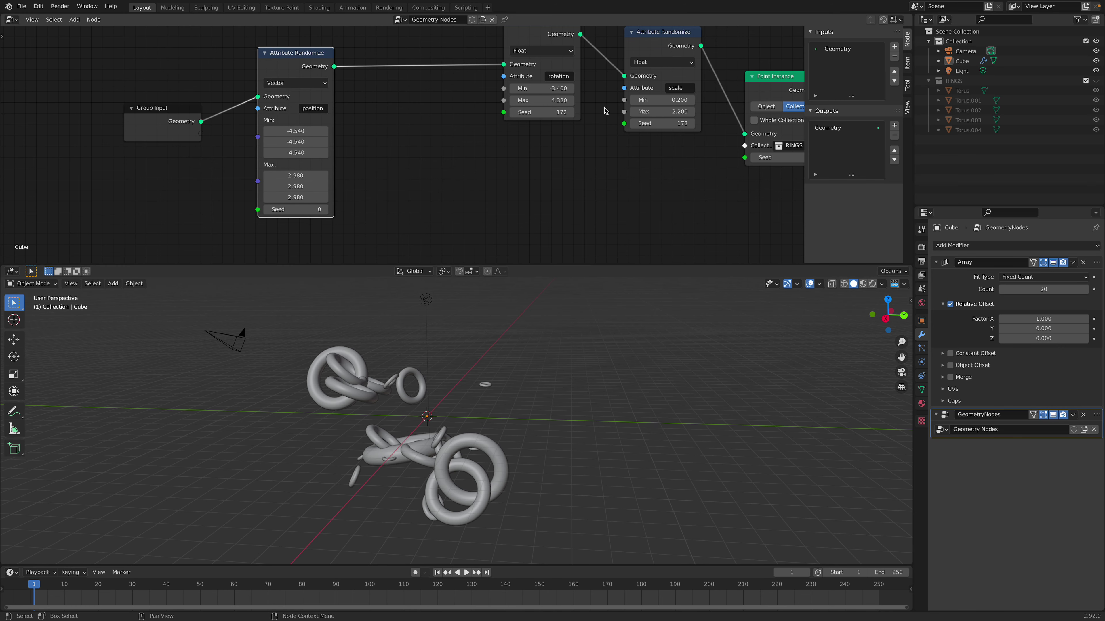
Raise the scale randomization's minimum to 1.28 and save the file
{"action": "left_click_drag", "start_coordinate": [661, 100], "coordinate": [688, 100]}
{"action": "middle_click_drag", "start_coordinate": [543, 357], "coordinate": [572, 379]}
{"action": "key", "text": "ctrl+s"}
Show the RINGS collection and move its five source rings along the X axis, clear of the instanced cluster
{"action": "left_click", "coordinate": [961, 61]}
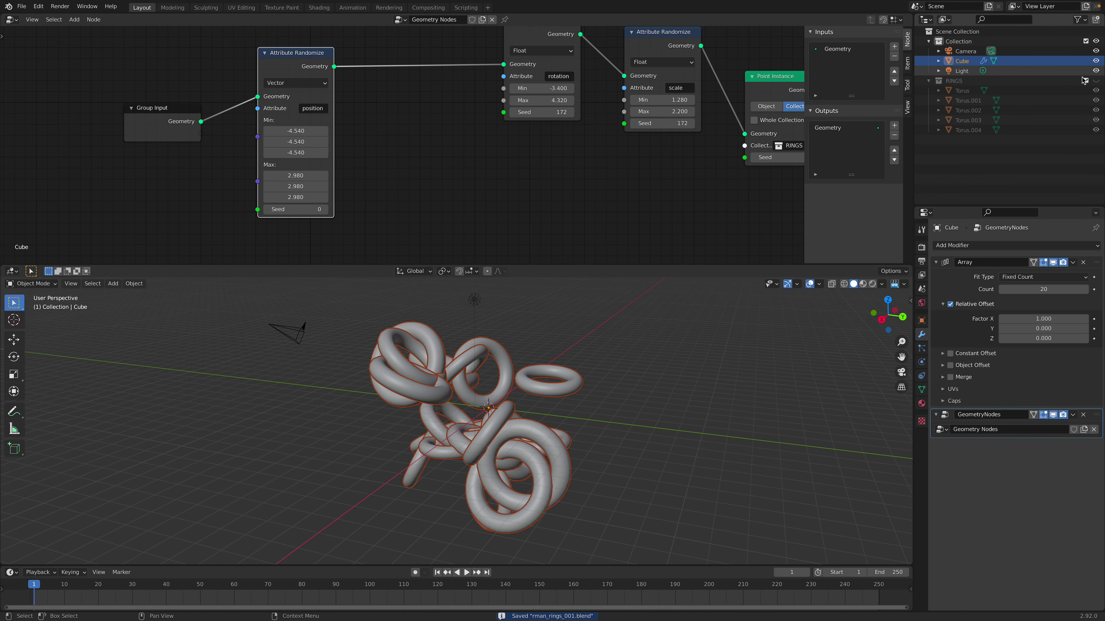
{"action": "left_click", "coordinate": [963, 93]}
{"action": "left_click", "coordinate": [969, 130], "text": "shift"}
{"action": "middle_click_drag", "start_coordinate": [668, 343], "coordinate": [523, 422], "text": "shift"}
{"action": "key", "text": "g"}
{"action": "key", "text": "x"}
{"action": "left_click", "coordinate": [724, 367]}
{"action": "left_click", "coordinate": [666, 334]}
{"action": "left_click", "coordinate": [641, 345]}
{"action": "middle_click_drag", "start_coordinate": [642, 347], "coordinate": [733, 364]}
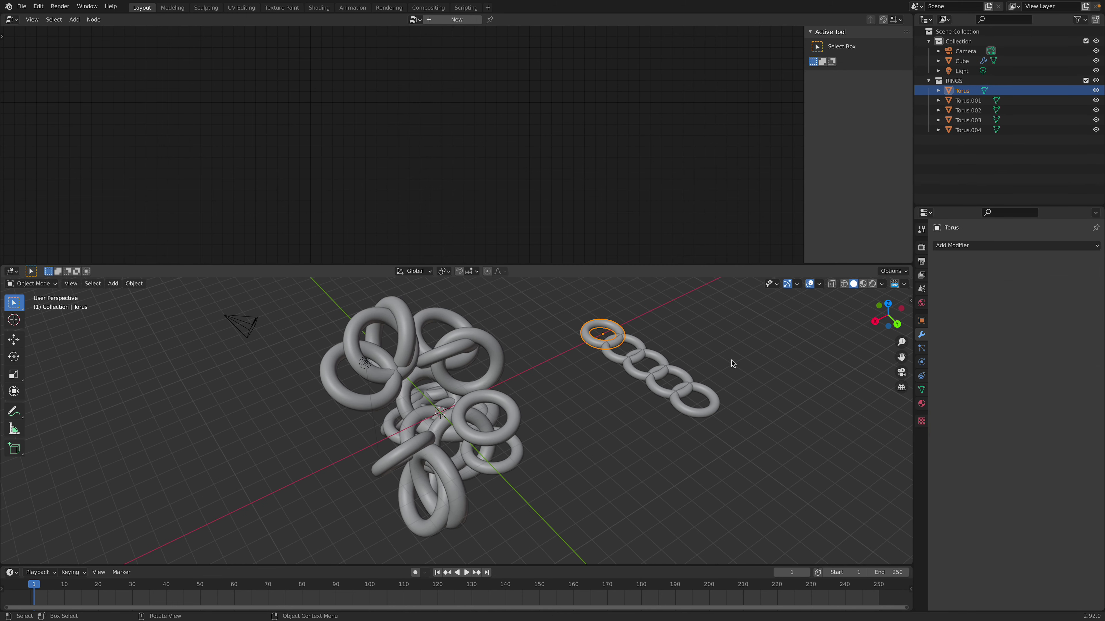
Review the Gold material of the source rings with the viewport and properties editor enlarged, and save the file
{"action": "left_click", "coordinate": [921, 404]}
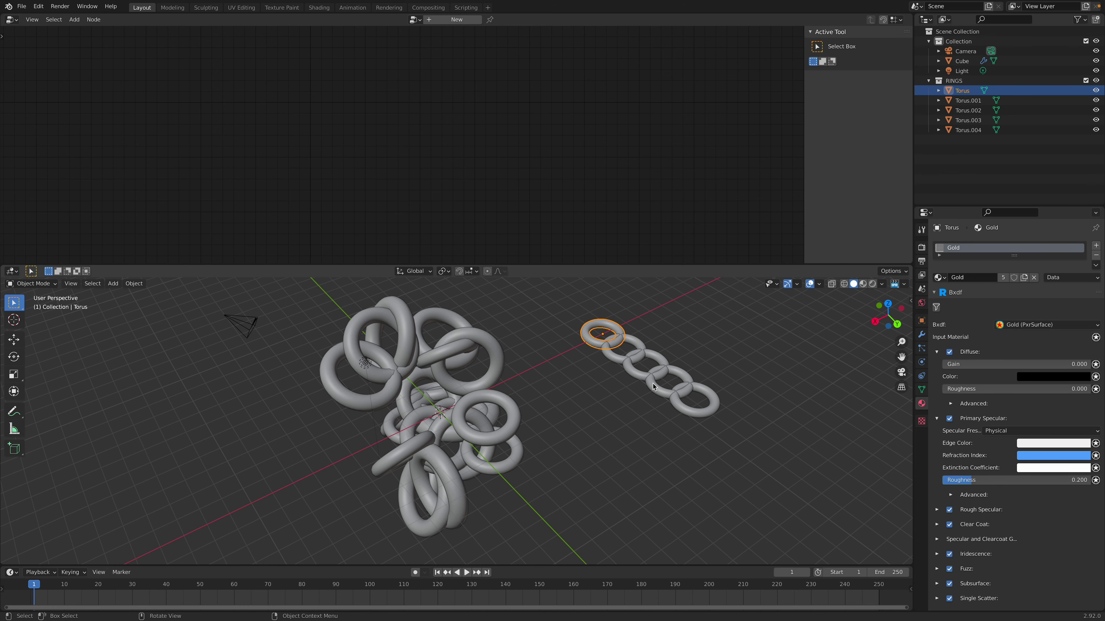
{"action": "left_click_drag", "start_coordinate": [651, 264], "coordinate": [635, 203]}
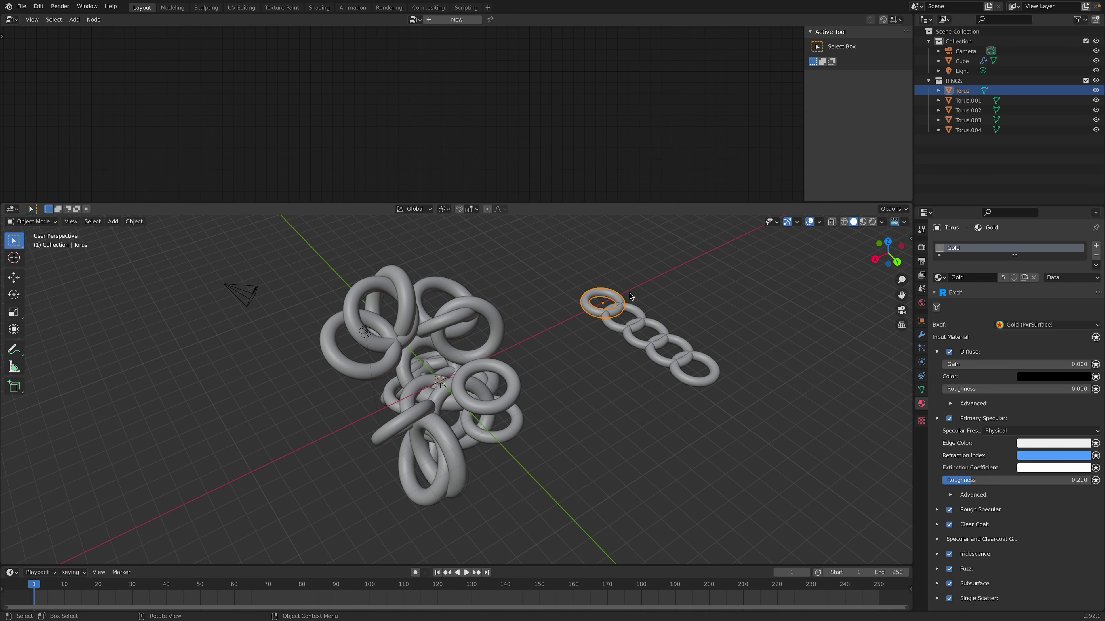
{"action": "left_click", "coordinate": [636, 314]}
{"action": "scroll", "coordinate": [1000, 261], "scroll_direction": "down", "scroll_amount": 4}
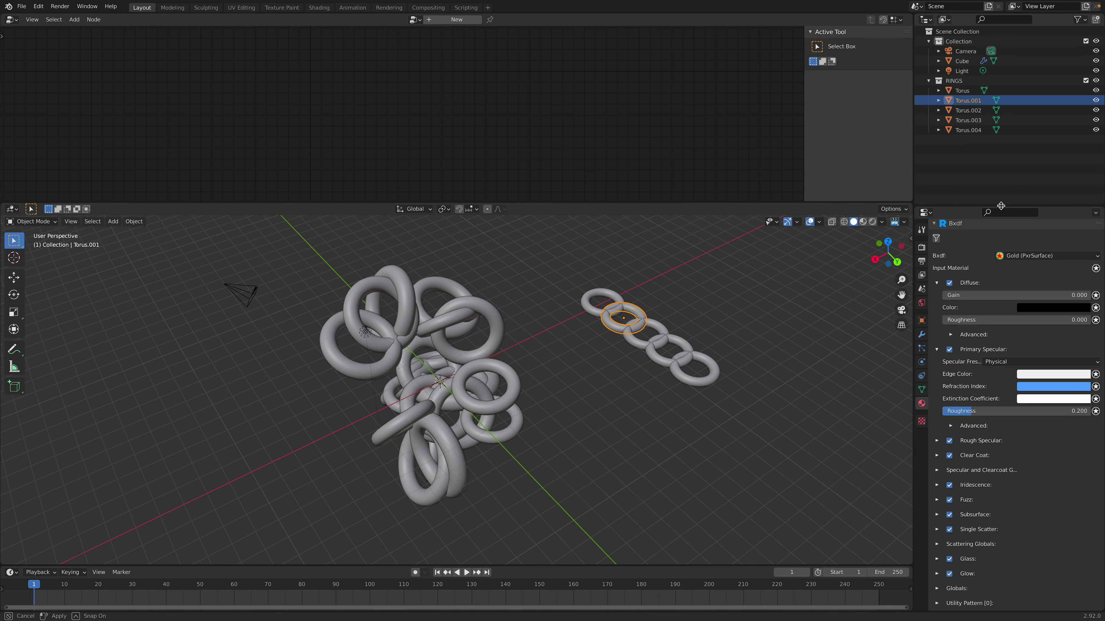
{"action": "left_click_drag", "start_coordinate": [1001, 205], "coordinate": [1000, 107]}
{"action": "middle_click_drag", "start_coordinate": [666, 414], "coordinate": [683, 378]}
{"action": "scroll", "coordinate": [698, 387], "scroll_direction": "up", "scroll_amount": 2}
{"action": "key", "text": "ctrl+s"}
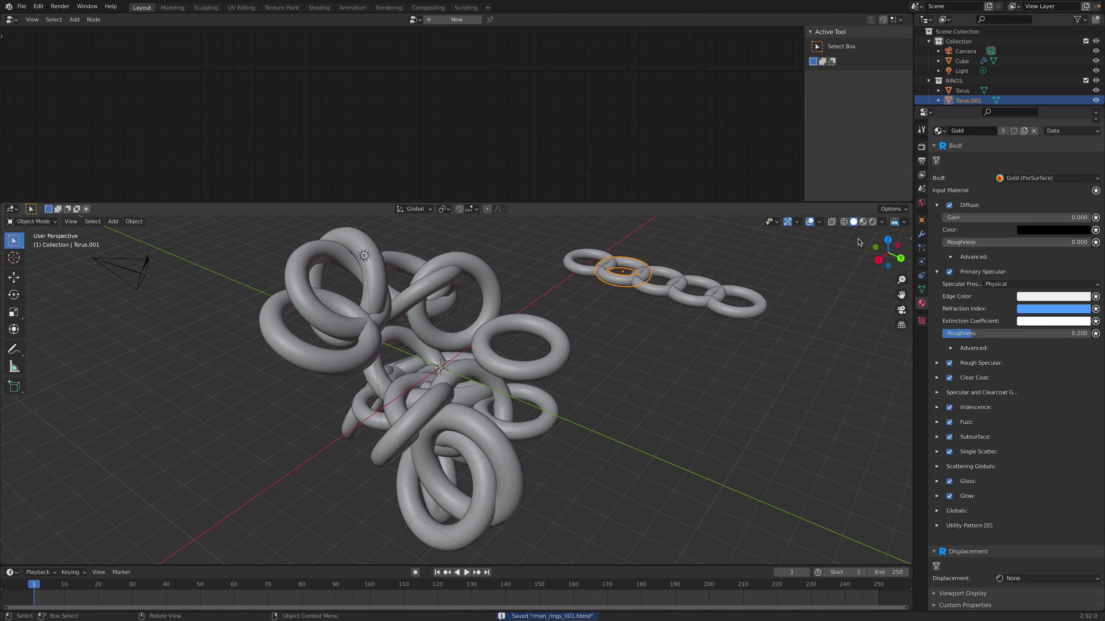
Choose the Outdoor environment maps category for the RenderMan presets
{"action": "middle_click_drag", "start_coordinate": [675, 312], "coordinate": [652, 320]}
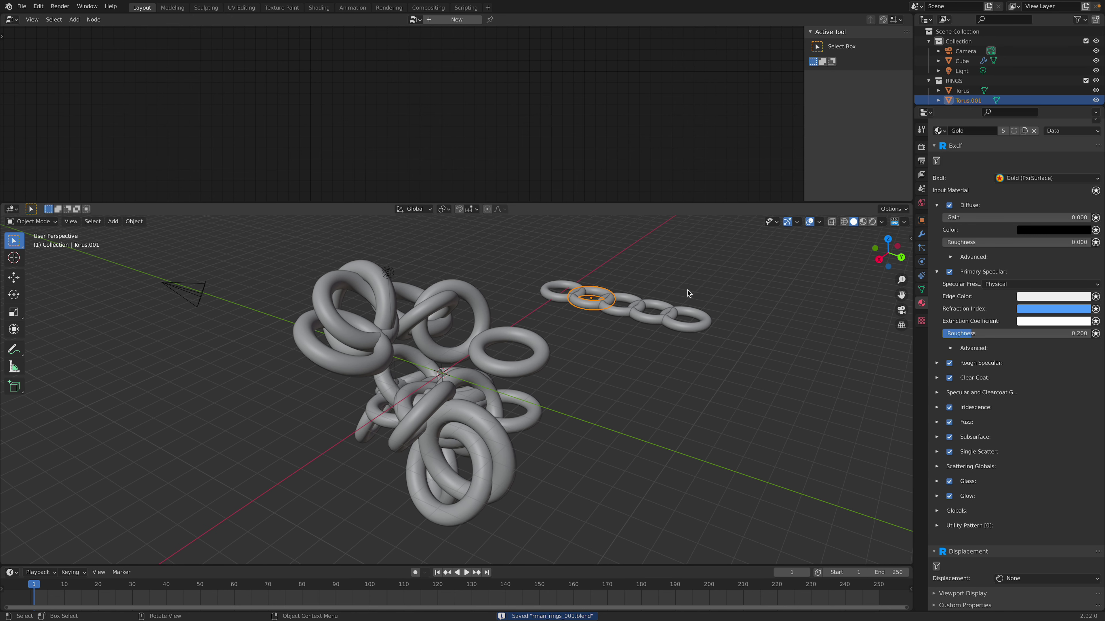
{"action": "left_click", "coordinate": [715, 294]}
{"action": "right_click", "coordinate": [715, 294]}
{"action": "mouse_move", "coordinate": [714, 293]}
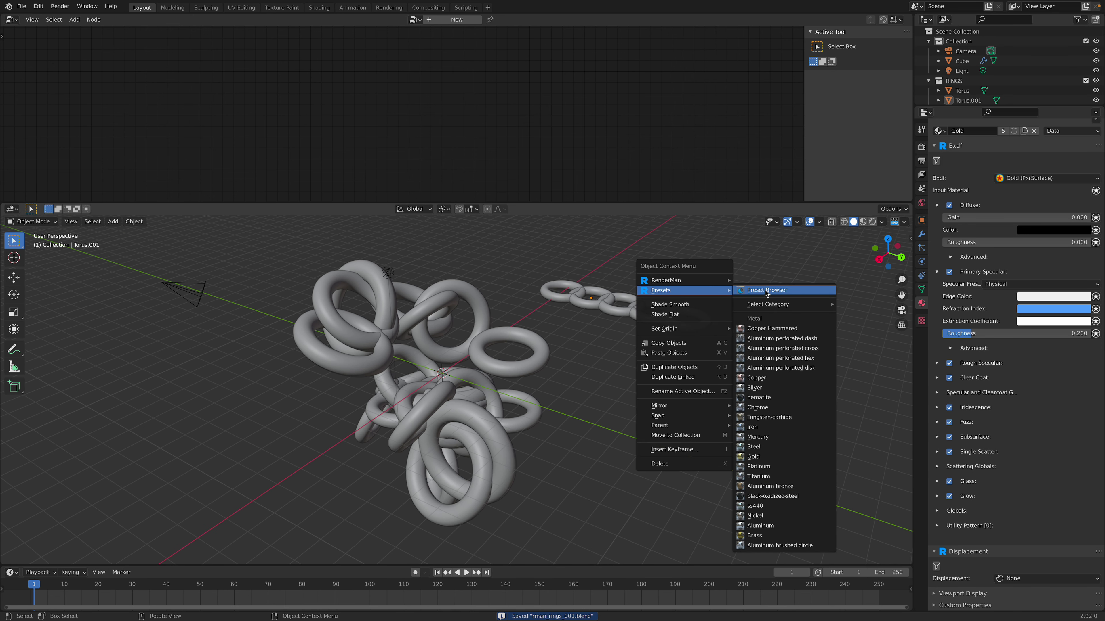
{"action": "mouse_move", "coordinate": [766, 287]}
{"action": "mouse_move", "coordinate": [782, 306]}
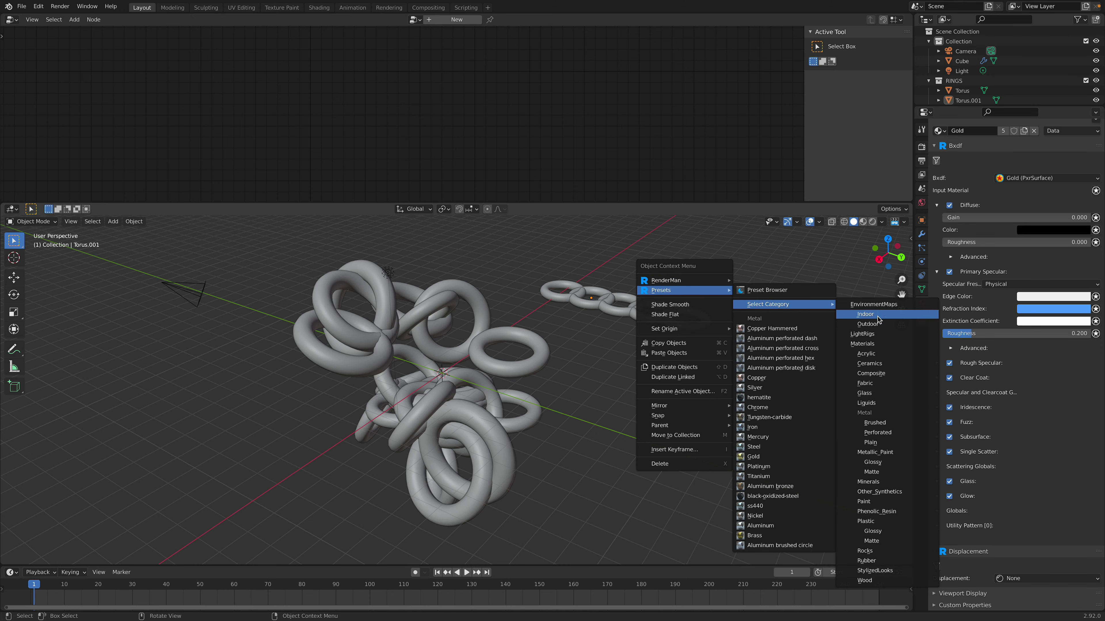
{"action": "left_click", "coordinate": [870, 324]}
Add the Annecy environment preset to light the scene and save the file
{"action": "right_click", "coordinate": [778, 300]}
{"action": "mouse_move", "coordinate": [771, 298]}
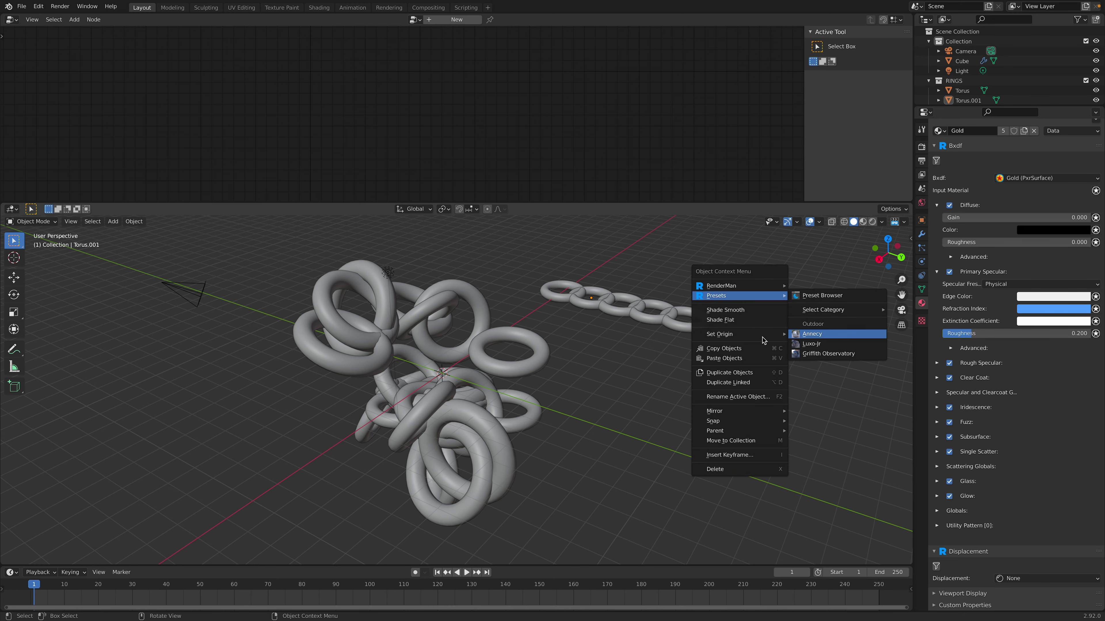
{"action": "left_click", "coordinate": [752, 338]}
{"action": "middle_click_drag", "start_coordinate": [759, 392], "coordinate": [527, 361]}
{"action": "key", "text": "ctrl+s"}
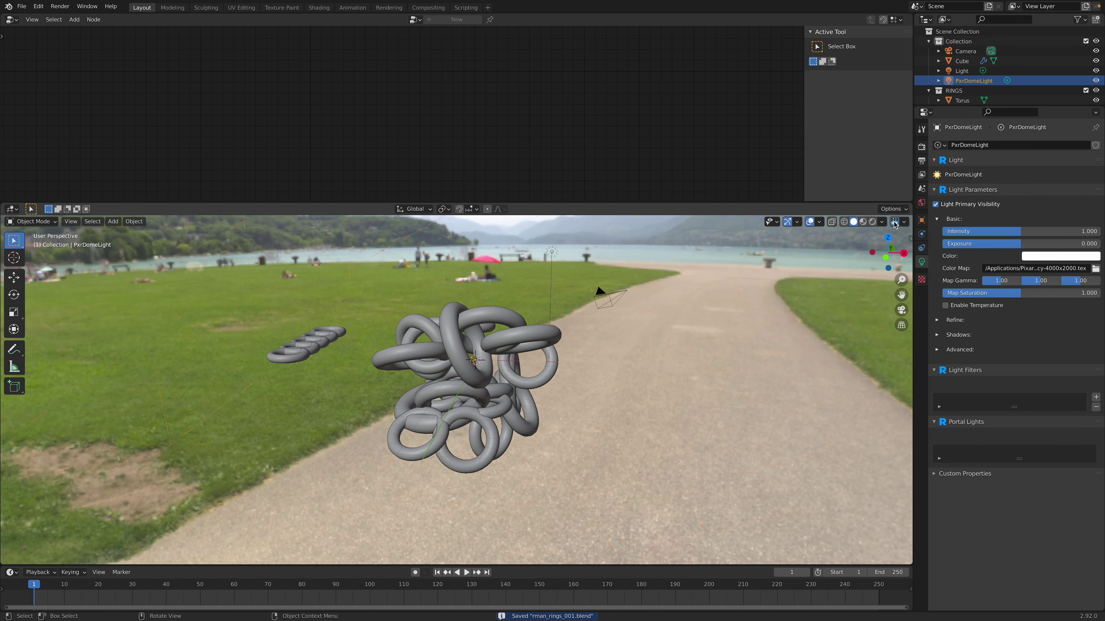
Preview the clustered rings with a live RenderMan viewport render, stop the render, and save the file
{"action": "left_click", "coordinate": [894, 222]}
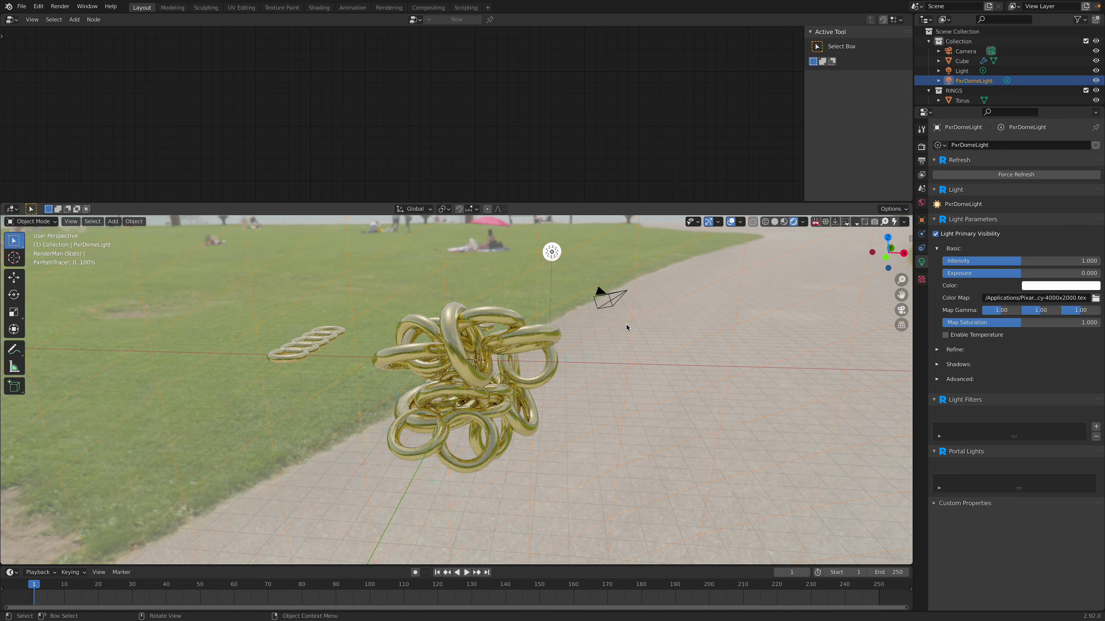
{"action": "middle_click_drag", "start_coordinate": [608, 347], "coordinate": [852, 234]}
{"action": "left_click", "coordinate": [814, 221]}
{"action": "key", "text": "ctrl+s"}
Select the Cube's ring cluster and set its Array modifier count to 164
{"action": "left_click", "coordinate": [536, 332]}
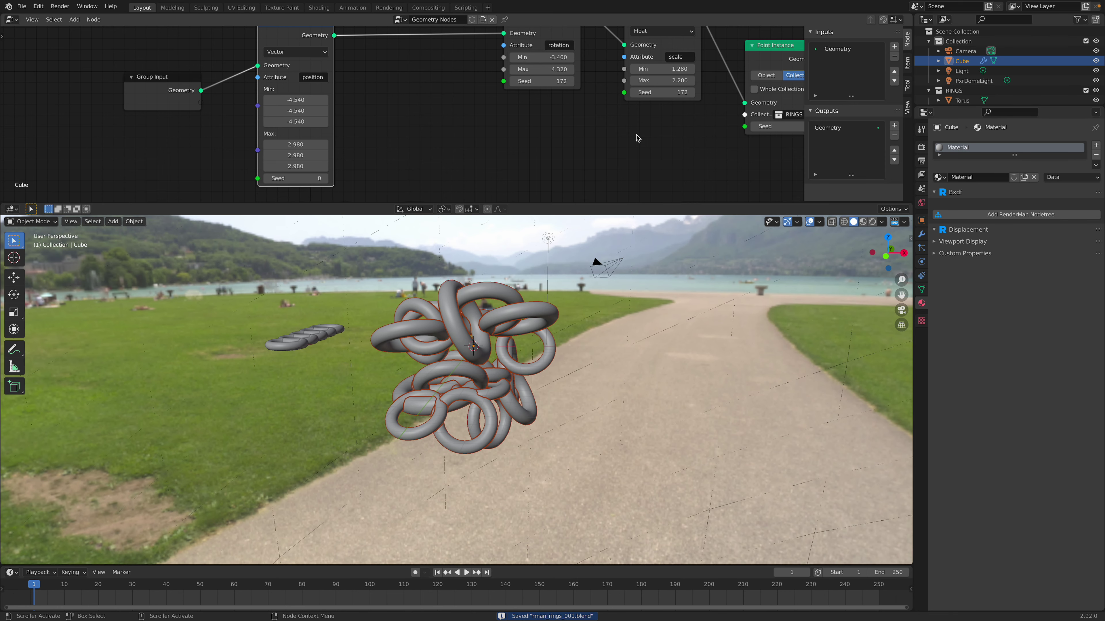
{"action": "key", "text": "Home"}
{"action": "left_click_drag", "start_coordinate": [585, 61], "coordinate": [593, 48]}
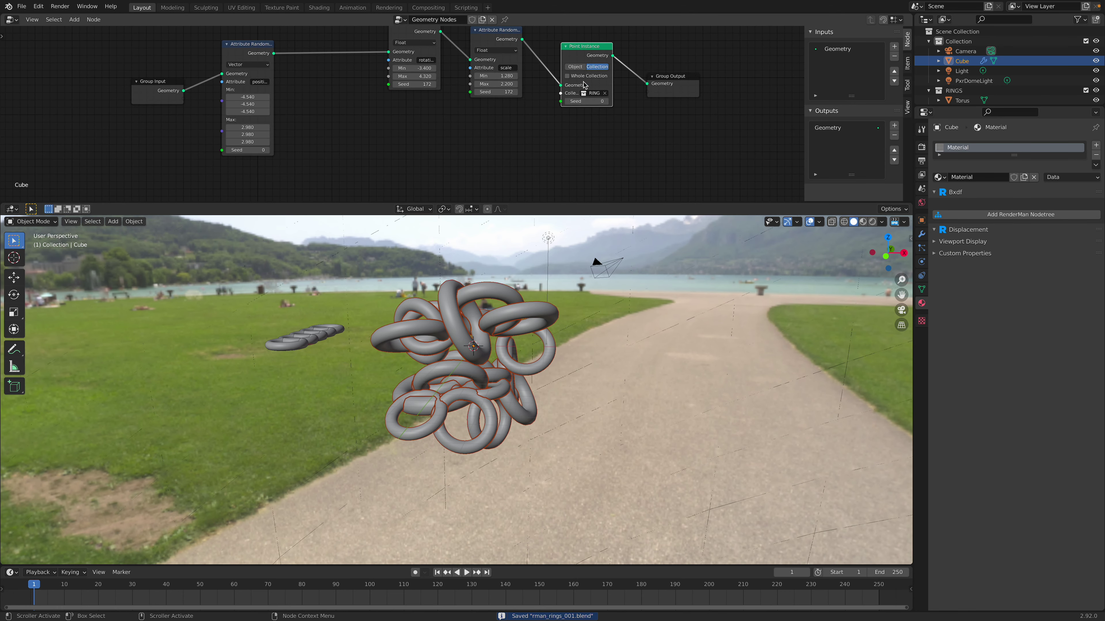
{"action": "middle_click_drag", "start_coordinate": [507, 279], "coordinate": [501, 283]}
{"action": "middle_click_drag", "start_coordinate": [389, 105], "coordinate": [412, 105]}
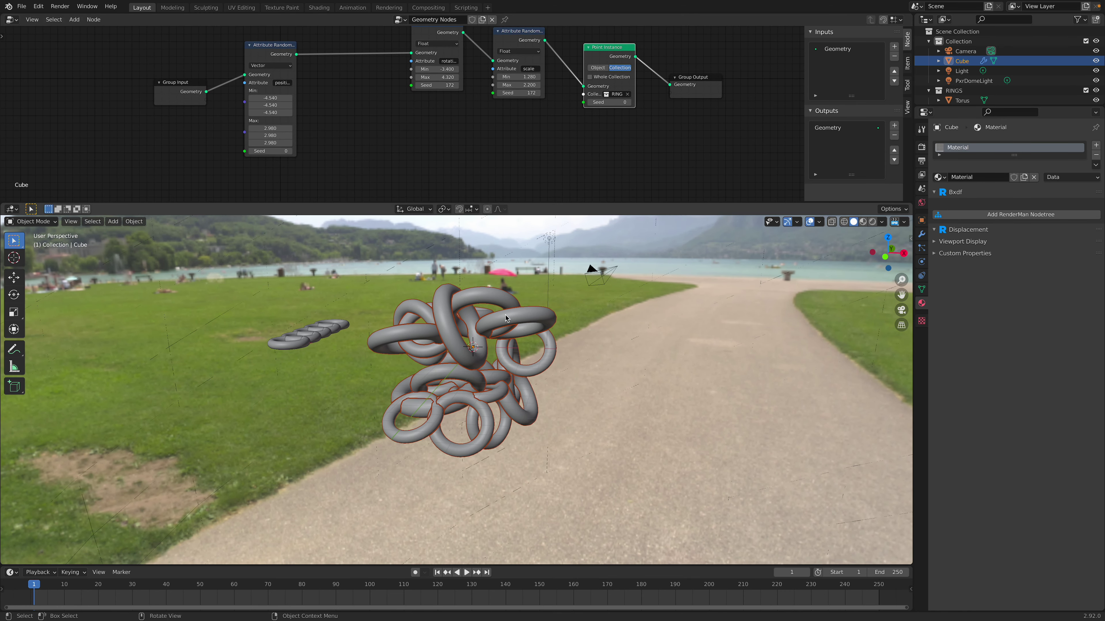
{"action": "left_click", "coordinate": [962, 62]}
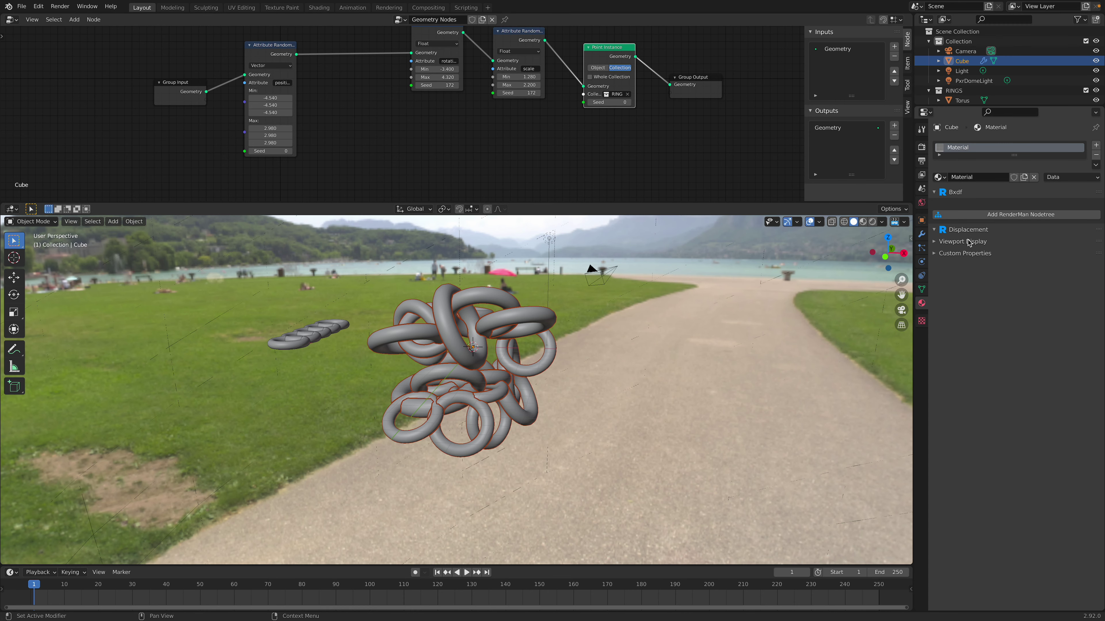
{"action": "left_click", "coordinate": [922, 235]}
{"action": "left_click_drag", "start_coordinate": [1037, 188], "coordinate": [1061, 189]}
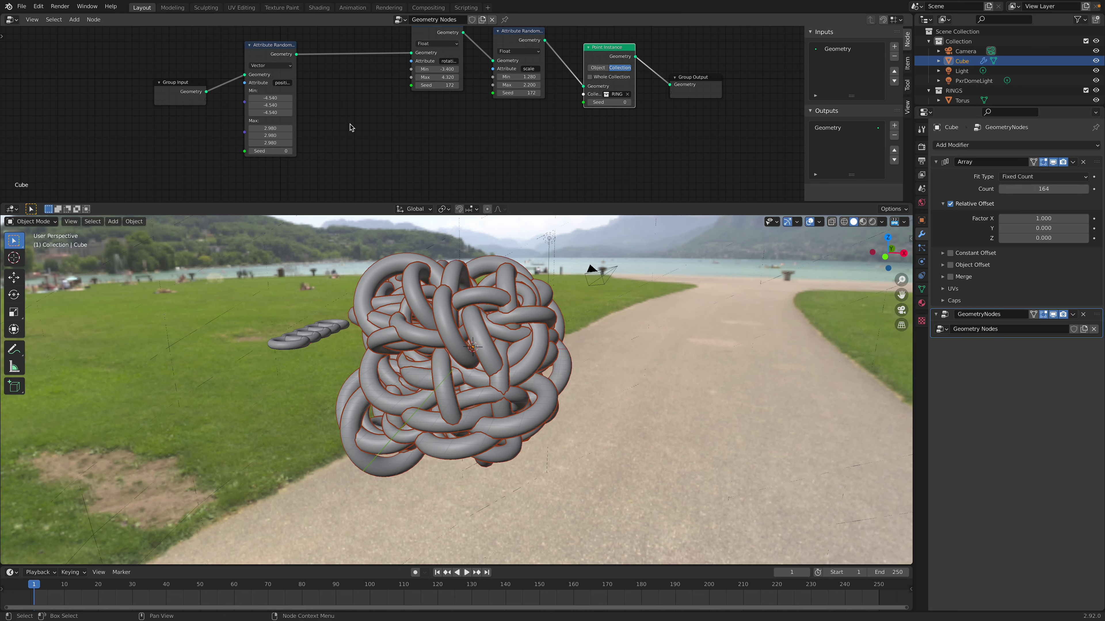
Set the position randomization to a minimum of -10 and a maximum of 10 on all three axes
{"action": "left_click_drag", "start_coordinate": [274, 97], "coordinate": [357, 143]}
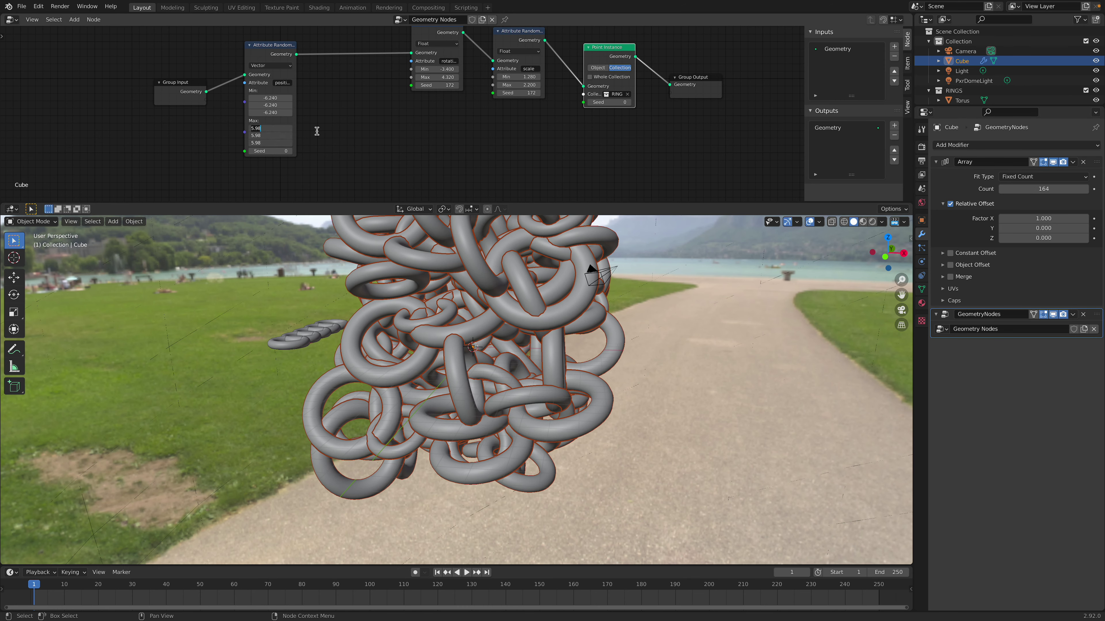
{"action": "key", "text": "Return"}
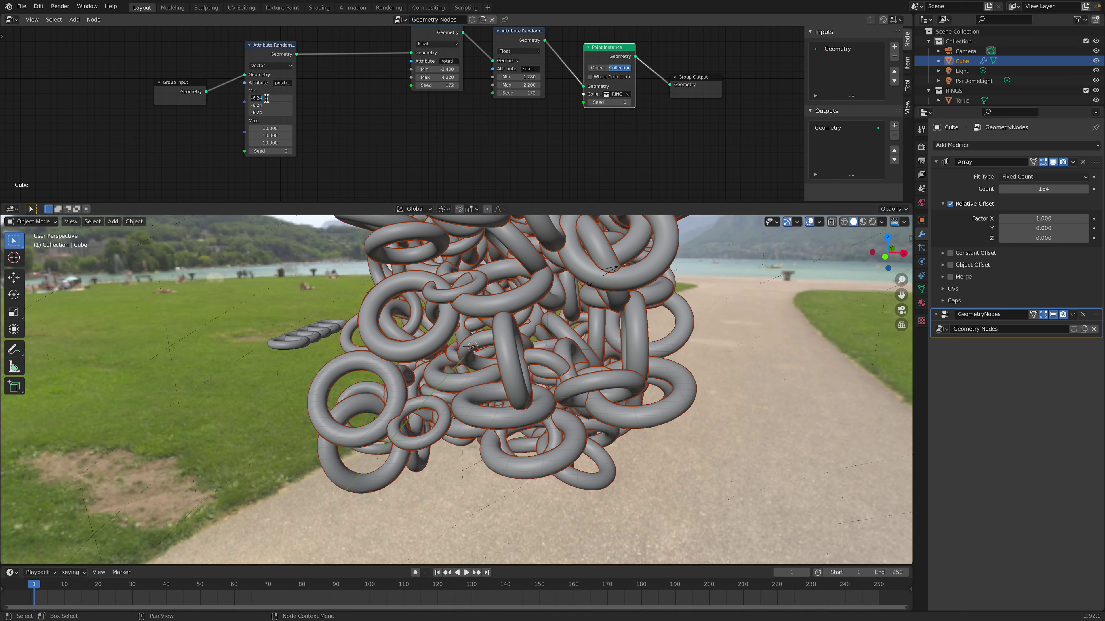
{"action": "type", "text": "-20"}
{"action": "key", "text": "Return"}
{"action": "scroll", "coordinate": [385, 307], "scroll_direction": "down", "scroll_amount": 2}
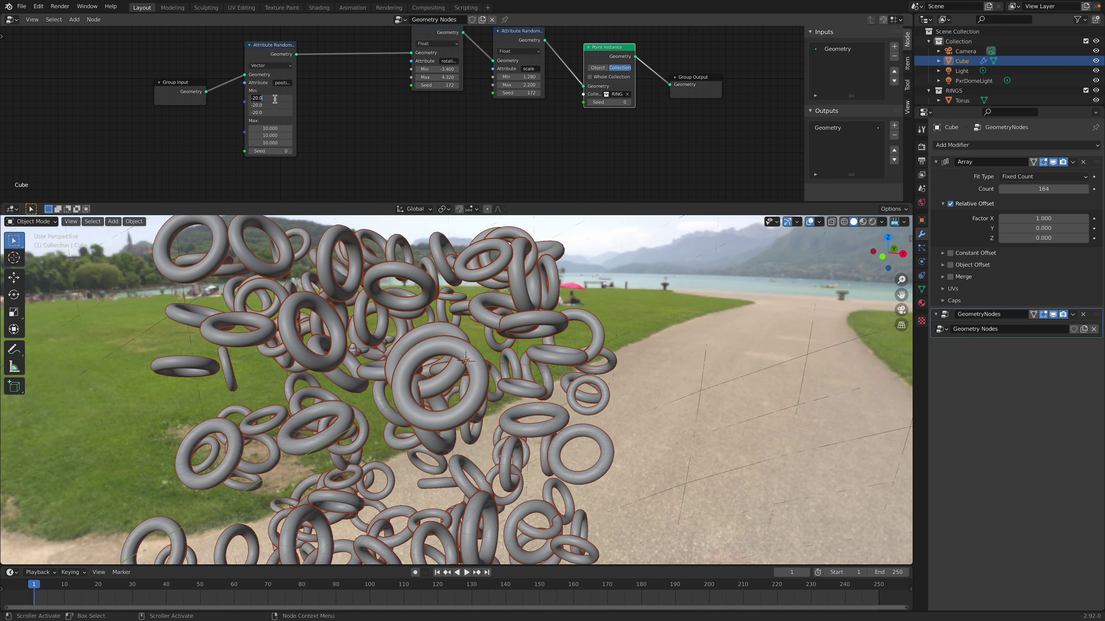
{"action": "key", "text": "Return"}
Widen the position randomization's X range to a minimum of -36 and a maximum of 35.8, and save the file
{"action": "left_click_drag", "start_coordinate": [275, 99], "coordinate": [199, 99]}
{"action": "left_click_drag", "start_coordinate": [273, 126], "coordinate": [348, 127]}
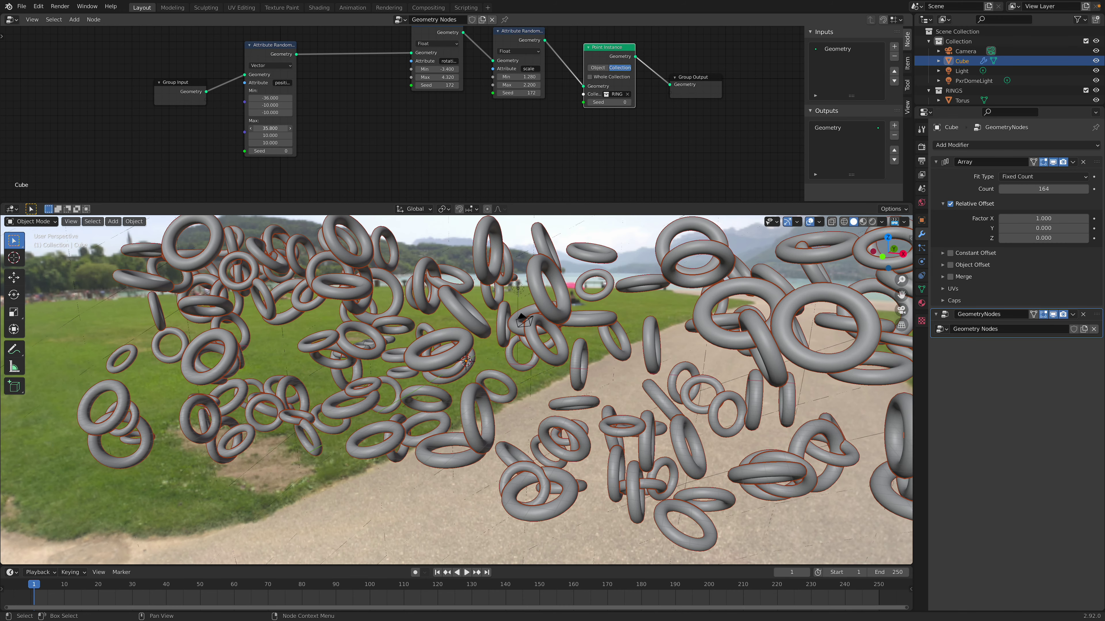
{"action": "scroll", "coordinate": [539, 322], "scroll_direction": "down", "scroll_amount": 2}
{"action": "middle_click_drag", "start_coordinate": [582, 333], "coordinate": [560, 335], "text": "shift"}
{"action": "key", "text": "ctrl+s"}
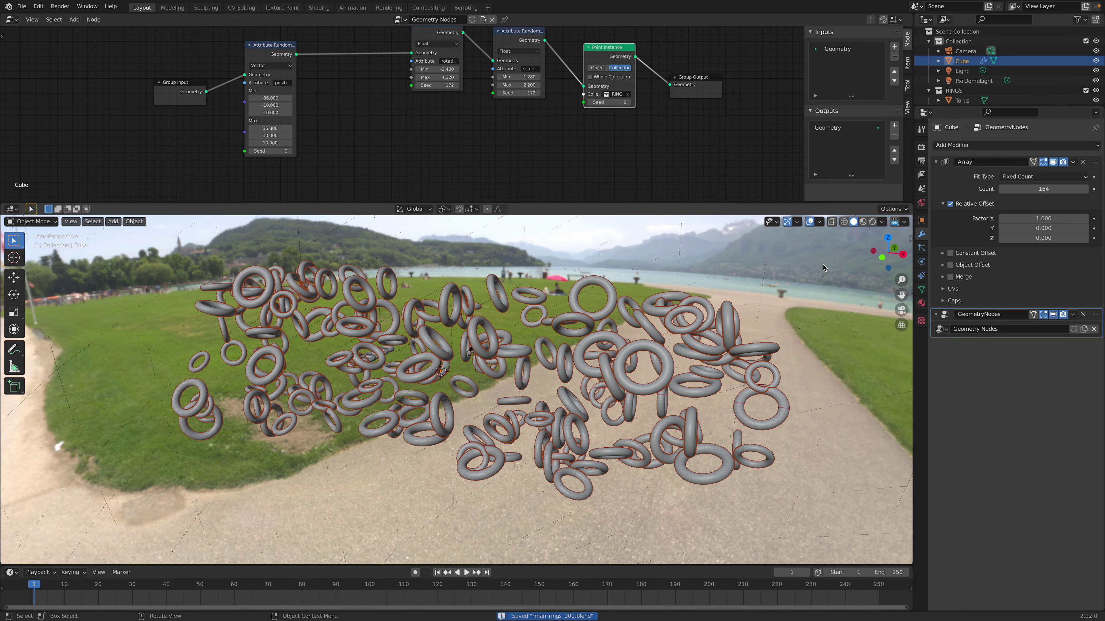
Preview the spread-out rings with a live RenderMan viewport render, stop the render, and save the file
{"action": "left_click", "coordinate": [895, 222]}
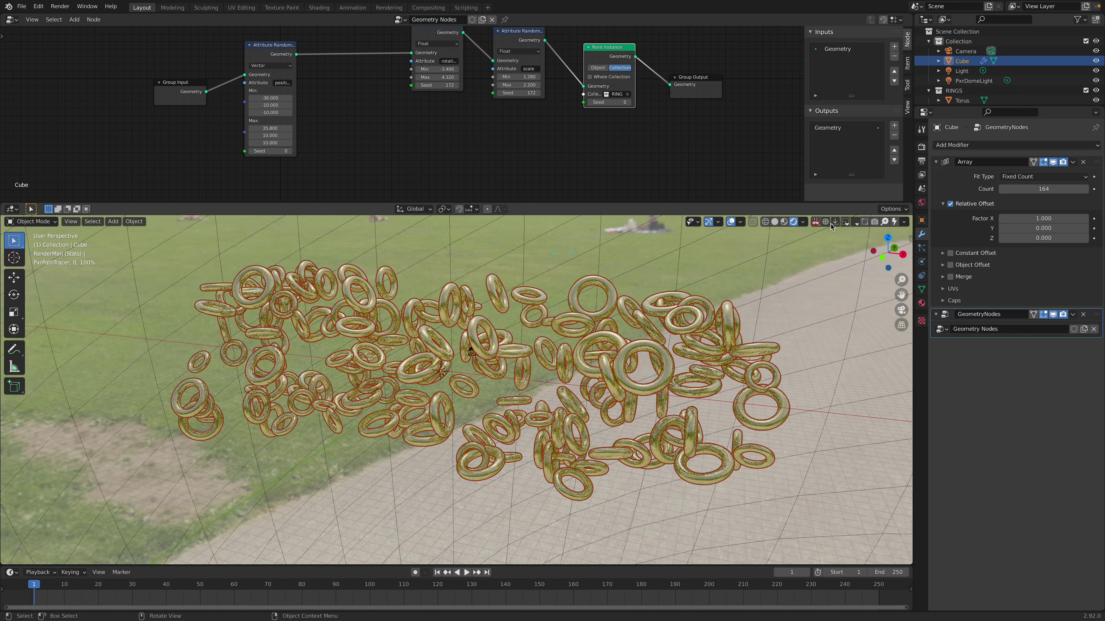
{"action": "left_click", "coordinate": [816, 222]}
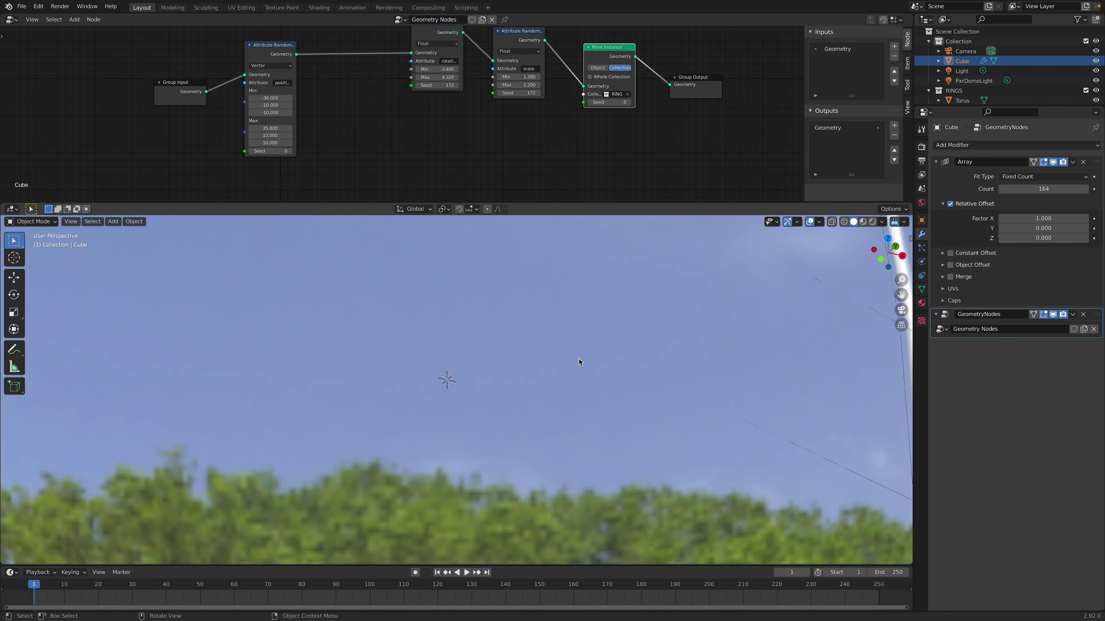
{"action": "middle_click_drag", "start_coordinate": [579, 363], "coordinate": [571, 363]}
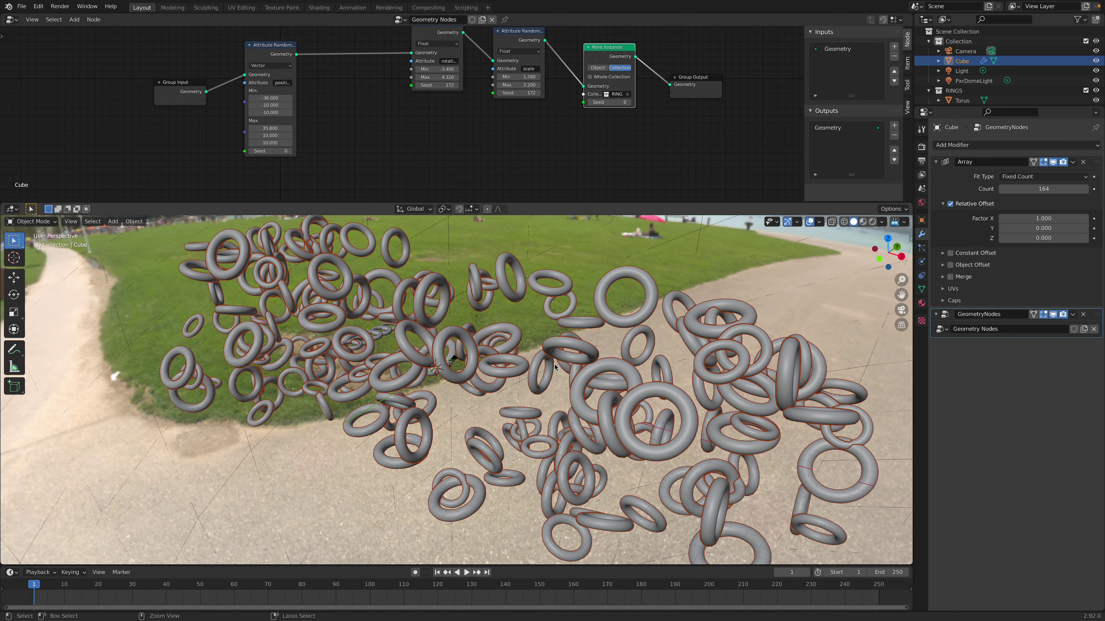
{"action": "key", "text": "ctrl+s"}
Enlarge the 3D viewport and the outliner, then select the ring Torus.001 and show its material settings
{"action": "left_click_drag", "start_coordinate": [595, 202], "coordinate": [581, 175]}
{"action": "middle_click_drag", "start_coordinate": [581, 175], "coordinate": [574, 200]}
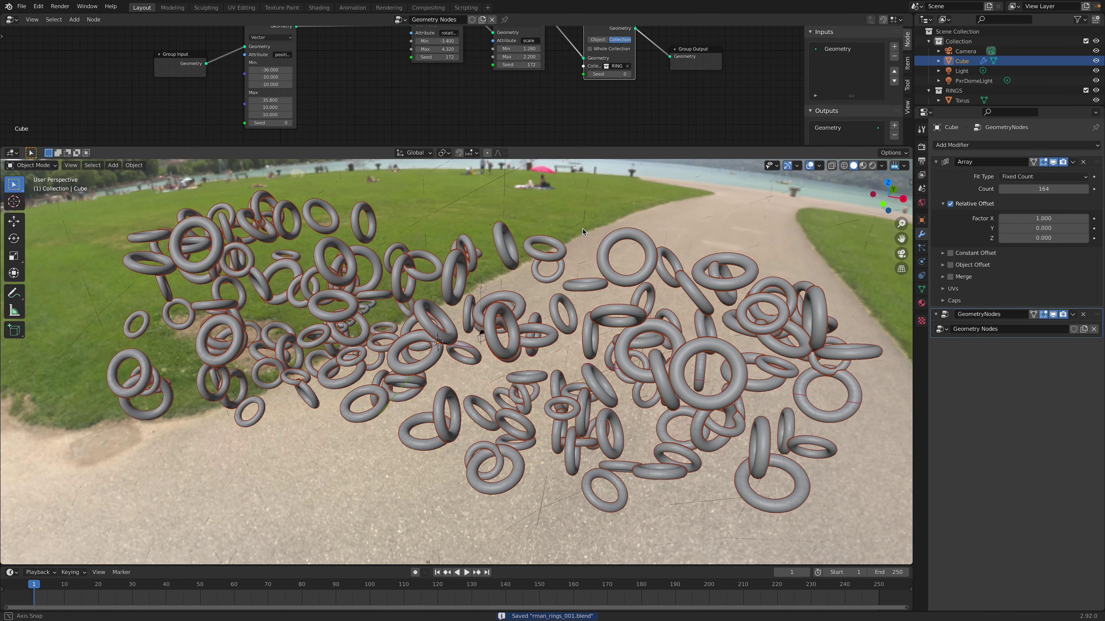
{"action": "left_click_drag", "start_coordinate": [956, 103], "coordinate": [957, 196]}
{"action": "left_click", "coordinate": [968, 111]}
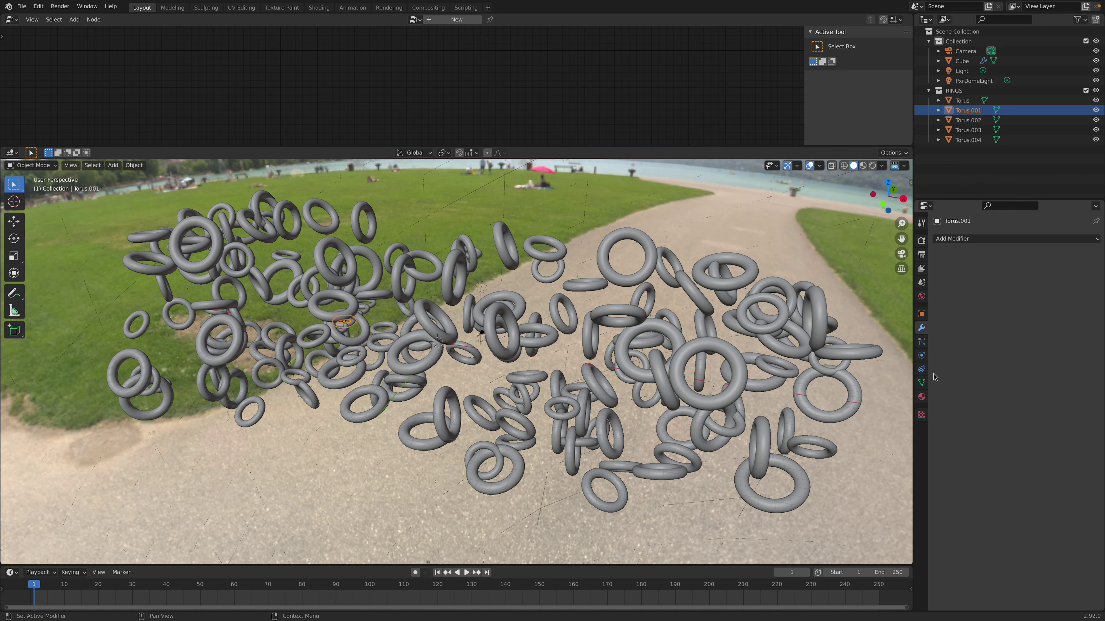
{"action": "left_click", "coordinate": [922, 397]}
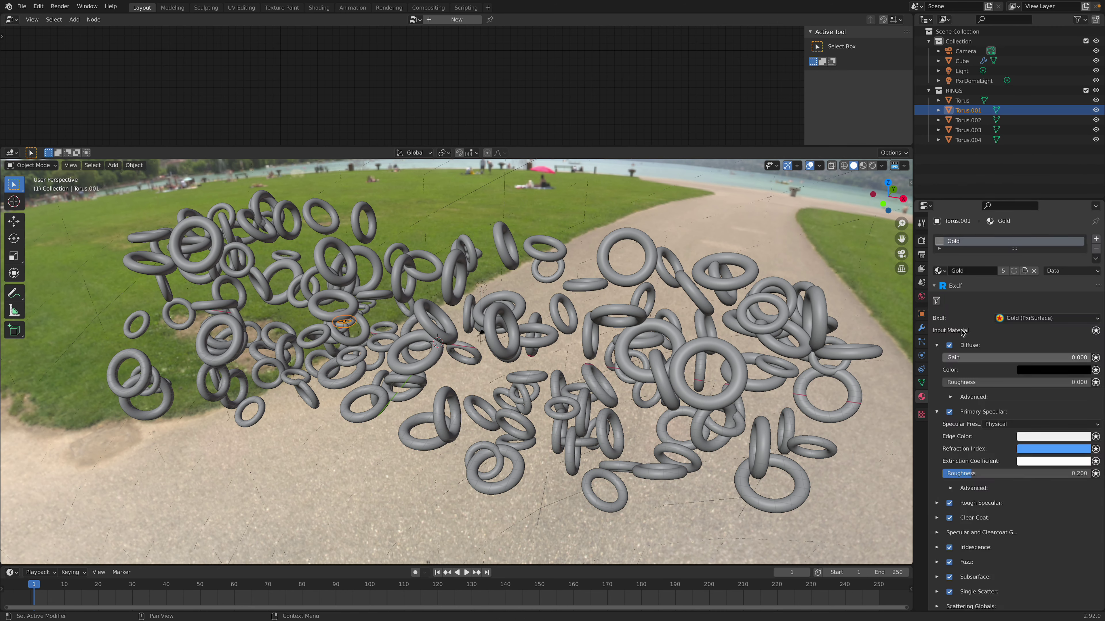
Open the RenderMan Preset Browser and look through the Ceramics, Composite and Fabric material presets
{"action": "left_click", "coordinate": [910, 182]}
{"action": "left_click", "coordinate": [908, 297]}
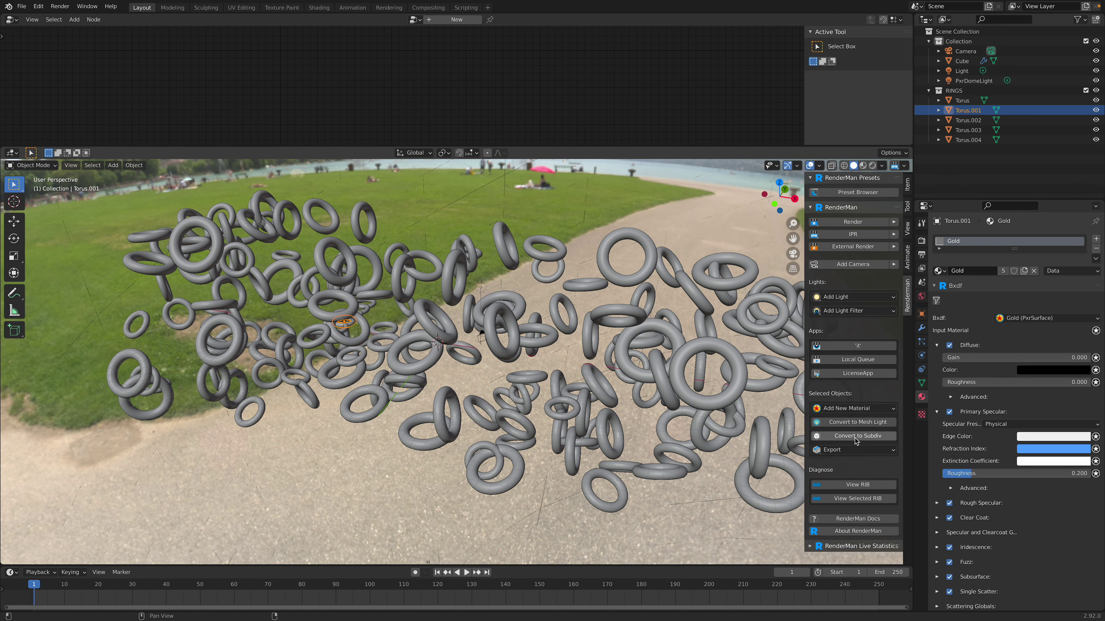
{"action": "left_click", "coordinate": [872, 196]}
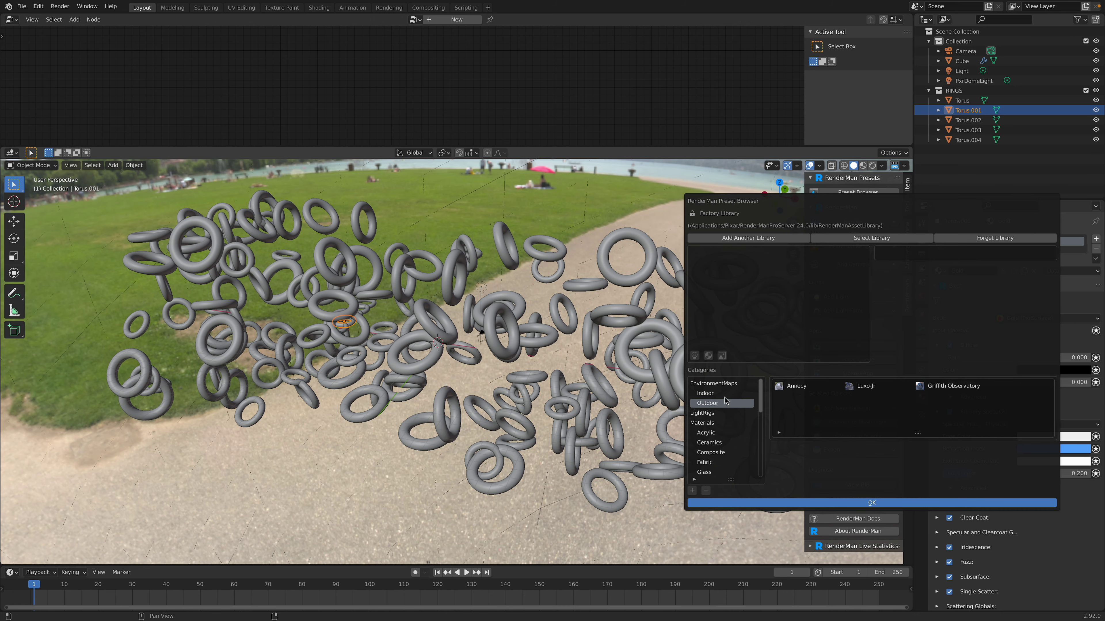
{"action": "left_click", "coordinate": [724, 423]}
{"action": "left_click", "coordinate": [723, 441]}
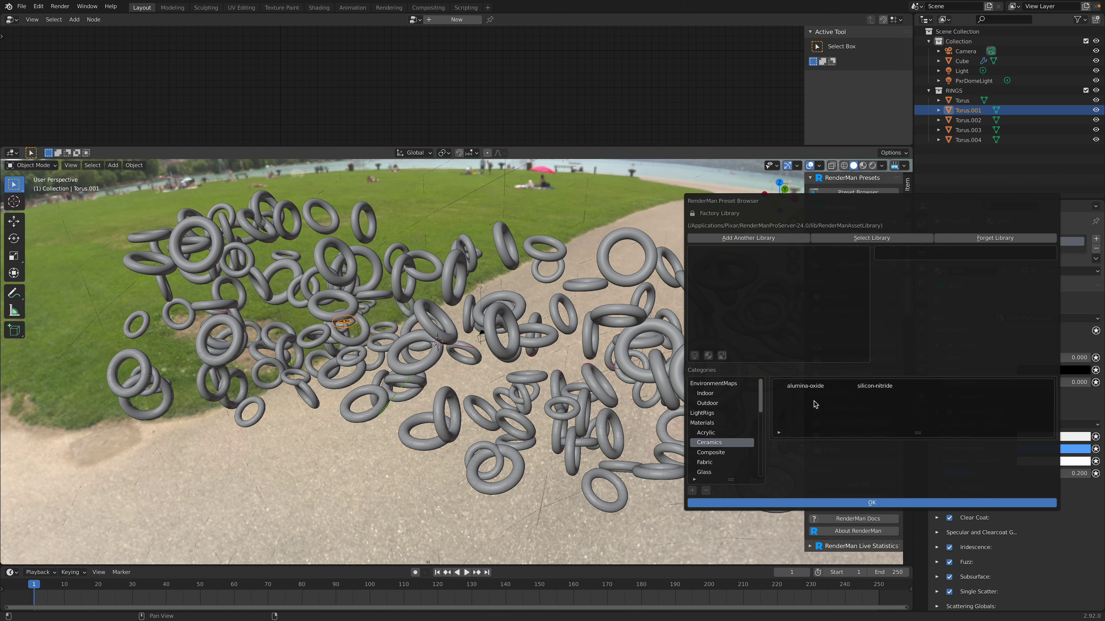
{"action": "left_click", "coordinate": [815, 392]}
{"action": "left_click", "coordinate": [846, 391]}
{"action": "left_click", "coordinate": [731, 453]}
{"action": "left_click", "coordinate": [725, 462]}
{"action": "scroll", "coordinate": [725, 464], "scroll_direction": "down", "scroll_amount": 2}
{"action": "left_click", "coordinate": [805, 405]}
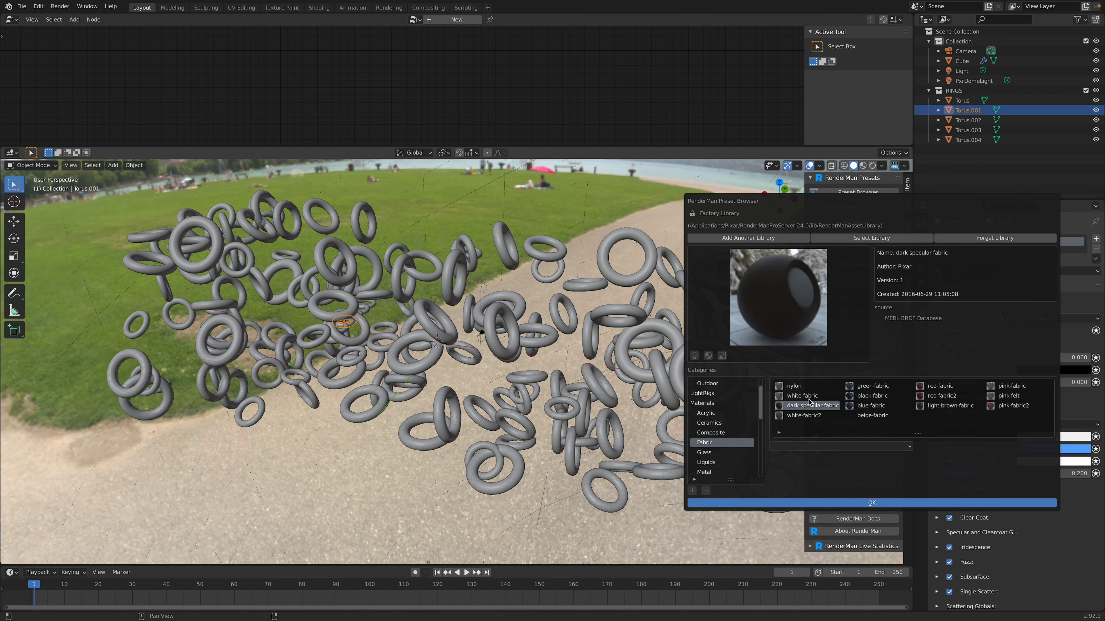
{"action": "left_click", "coordinate": [872, 396]}
Compare the Glass material presets Clear Glass, Blue Glass, Thin Glass, Industrial Glass and Frosted Glass SG
{"action": "left_click", "coordinate": [748, 451]}
{"action": "left_click", "coordinate": [803, 397]}
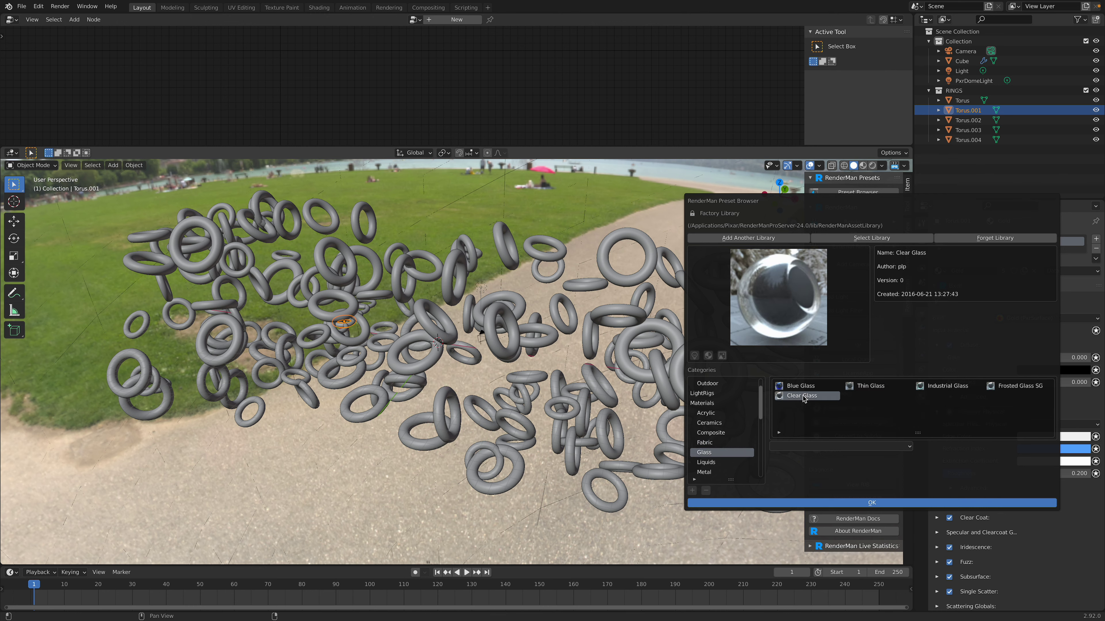
{"action": "left_click", "coordinate": [803, 387]}
{"action": "left_click", "coordinate": [805, 396]}
{"action": "left_click", "coordinate": [866, 386]}
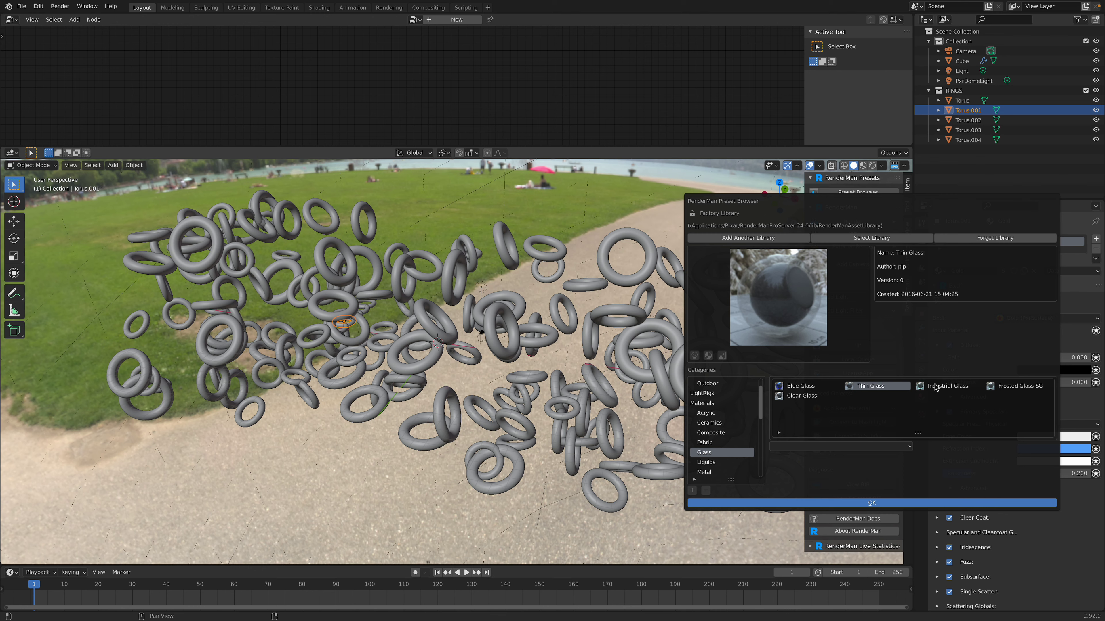
{"action": "left_click", "coordinate": [936, 387]}
{"action": "left_click", "coordinate": [997, 388]}
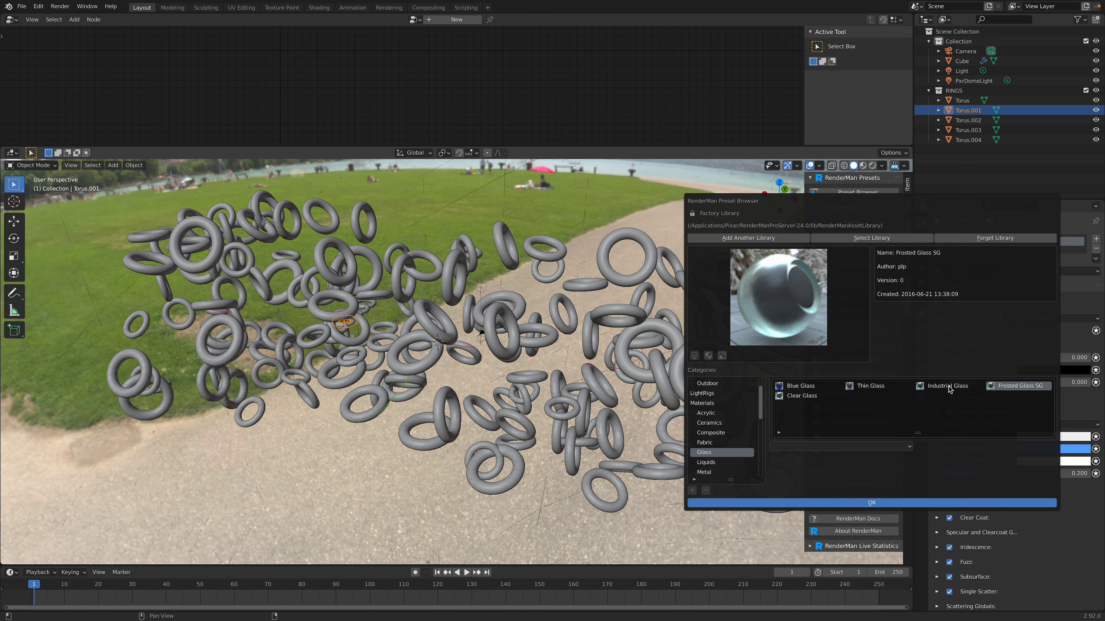
{"action": "left_click", "coordinate": [950, 390]}
{"action": "left_click", "coordinate": [870, 386]}
{"action": "left_click", "coordinate": [815, 396]}
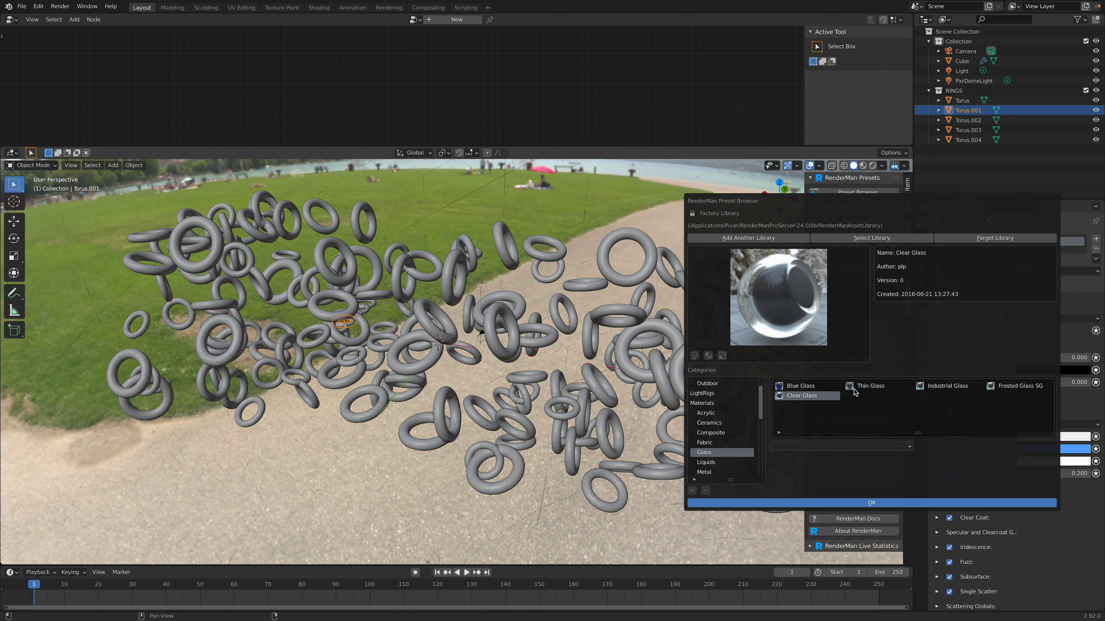
{"action": "left_click", "coordinate": [866, 388]}
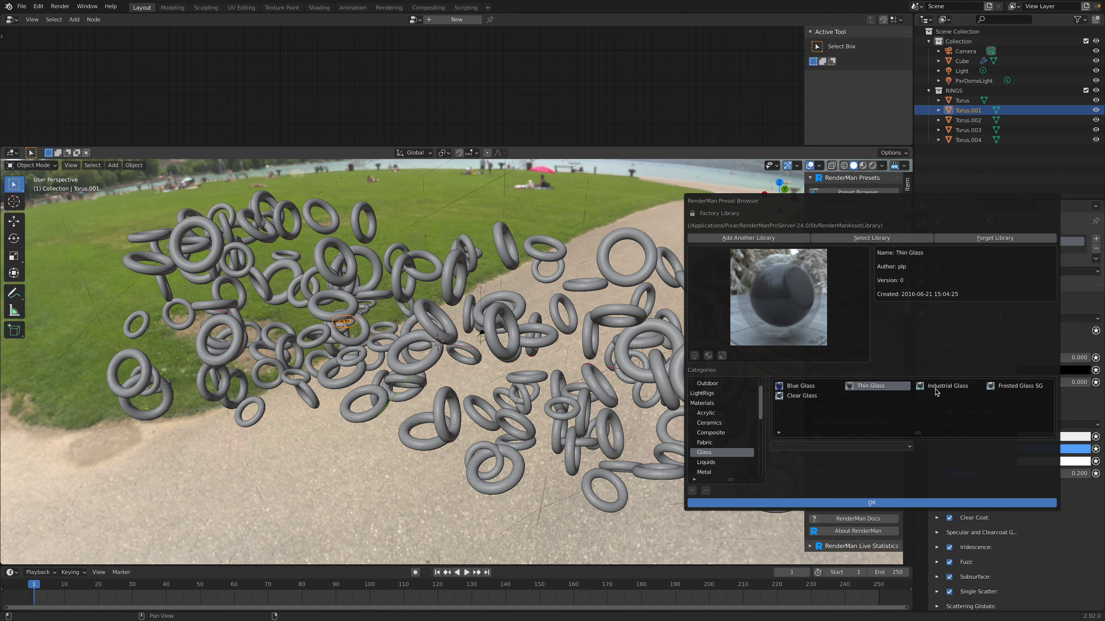
{"action": "left_click", "coordinate": [937, 392]}
{"action": "left_click", "coordinate": [817, 398]}
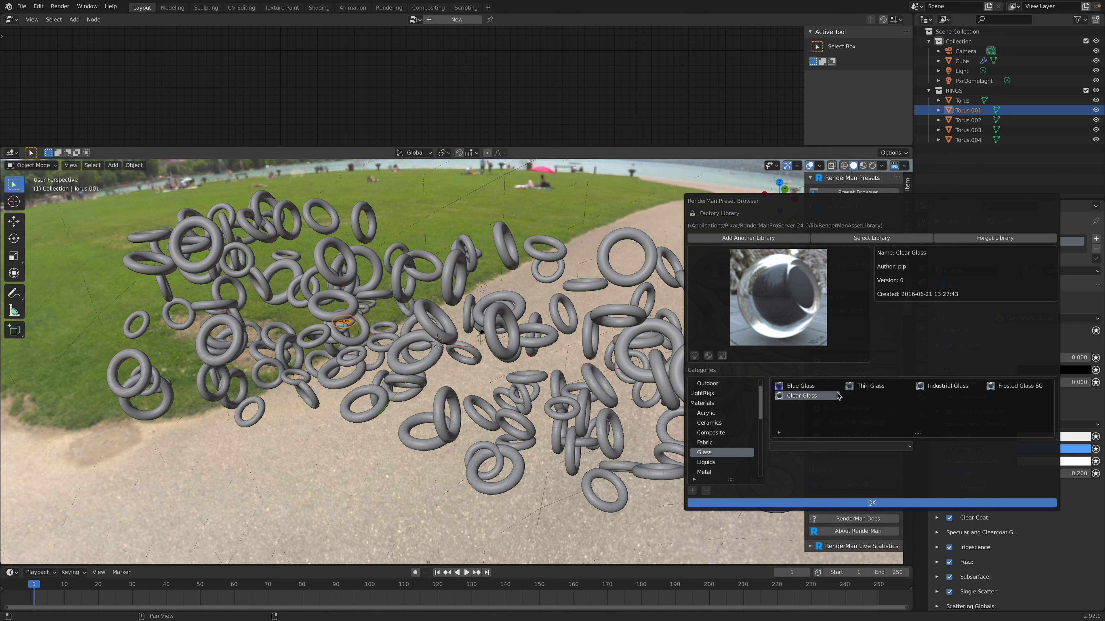
{"action": "left_click", "coordinate": [875, 387]}
{"action": "left_click", "coordinate": [816, 387]}
Import the Clear Glass preset, assign it to Torus.001, close the preset browser and save the file
{"action": "left_click", "coordinate": [815, 397]}
{"action": "left_click", "coordinate": [821, 447]}
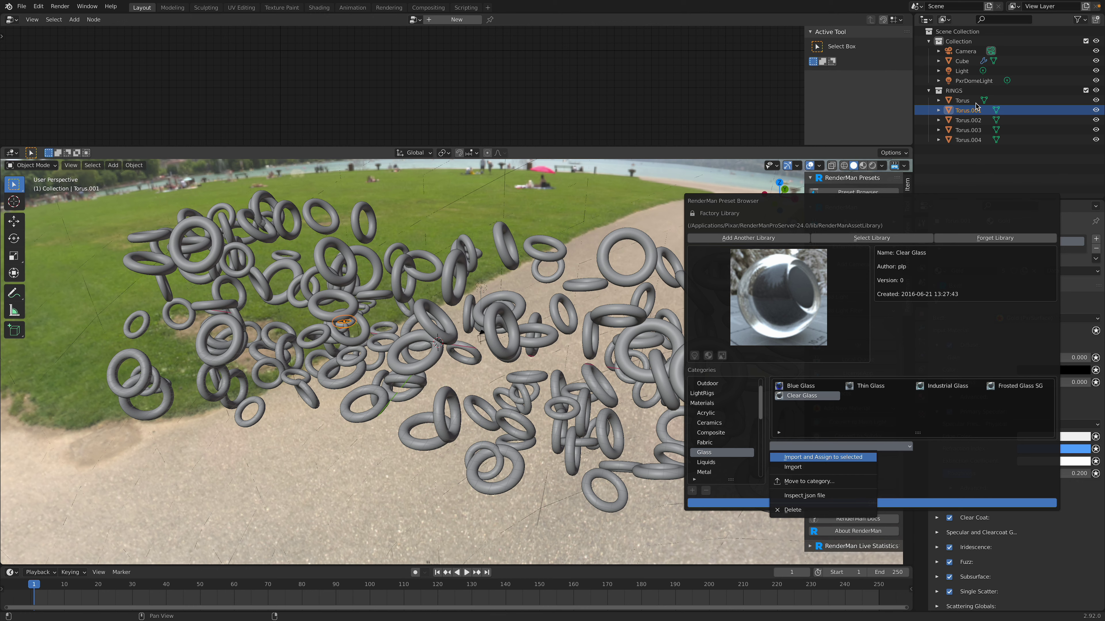
{"action": "key", "text": "Return"}
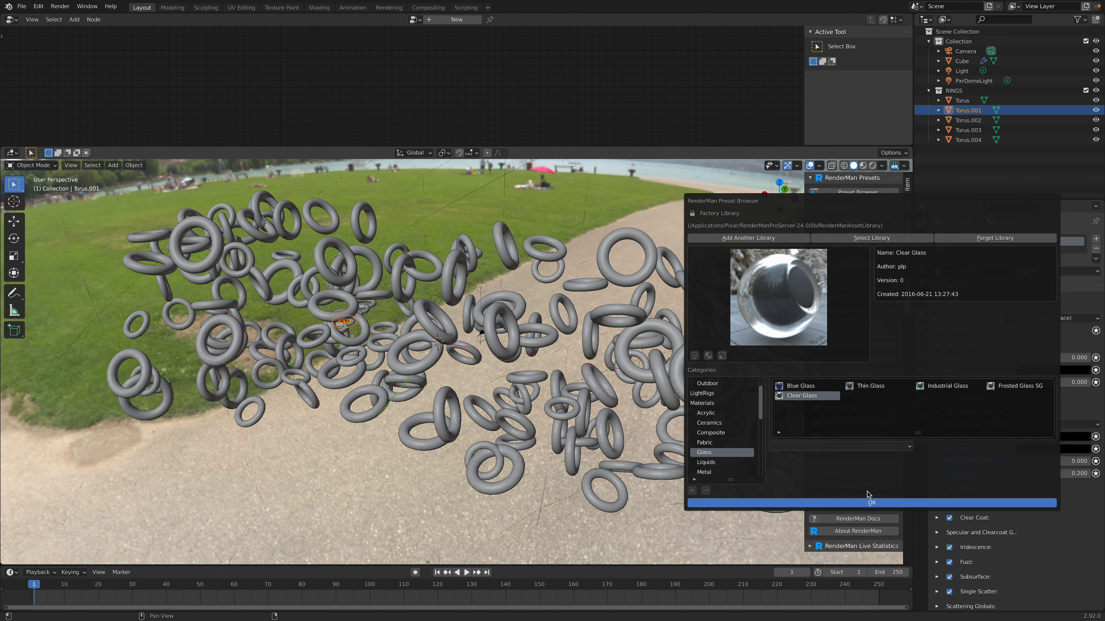
{"action": "left_click", "coordinate": [868, 502]}
{"action": "key", "text": "super+s"}
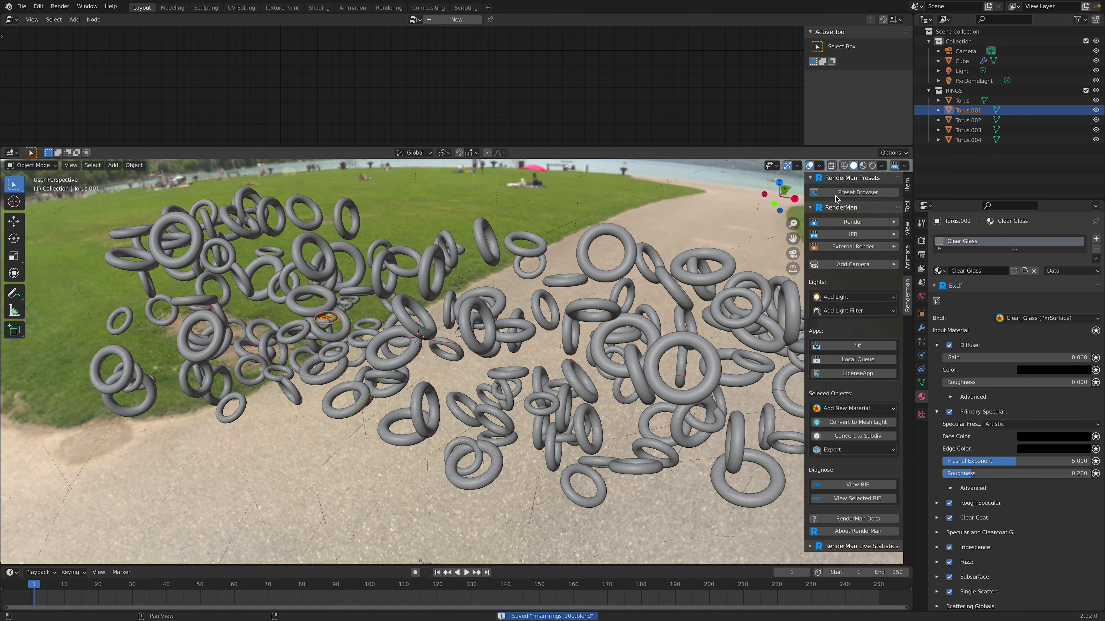
Preview the mixed gold and glass rings with a live RenderMan viewport render, stop it and save the file
{"action": "left_click", "coordinate": [893, 166]}
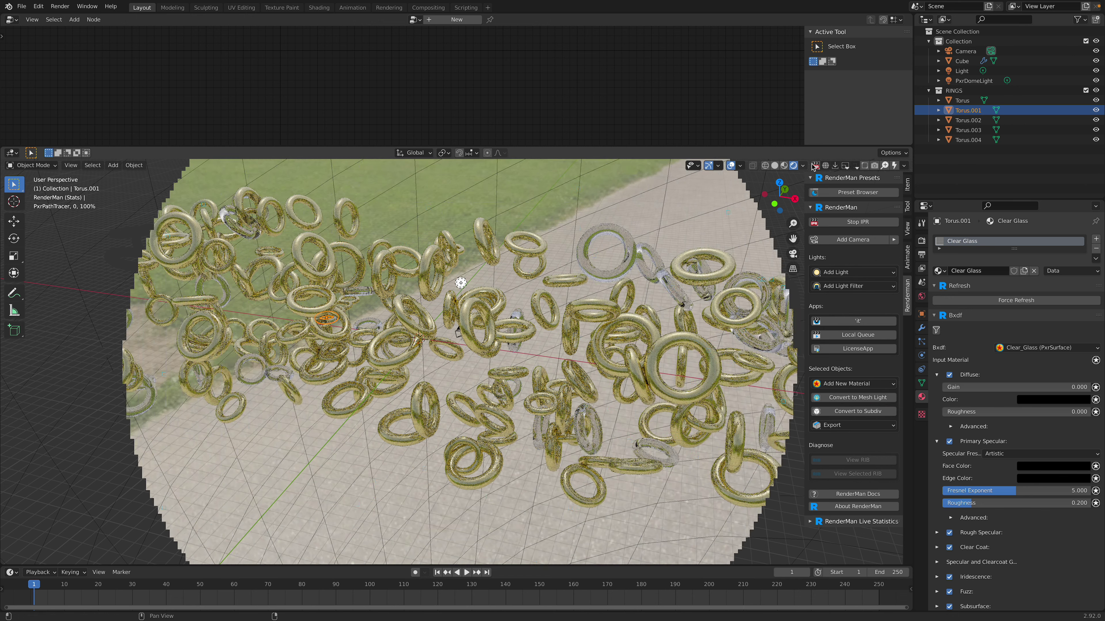
{"action": "key", "text": "shift+z"}
{"action": "key", "text": "ctrl+s"}
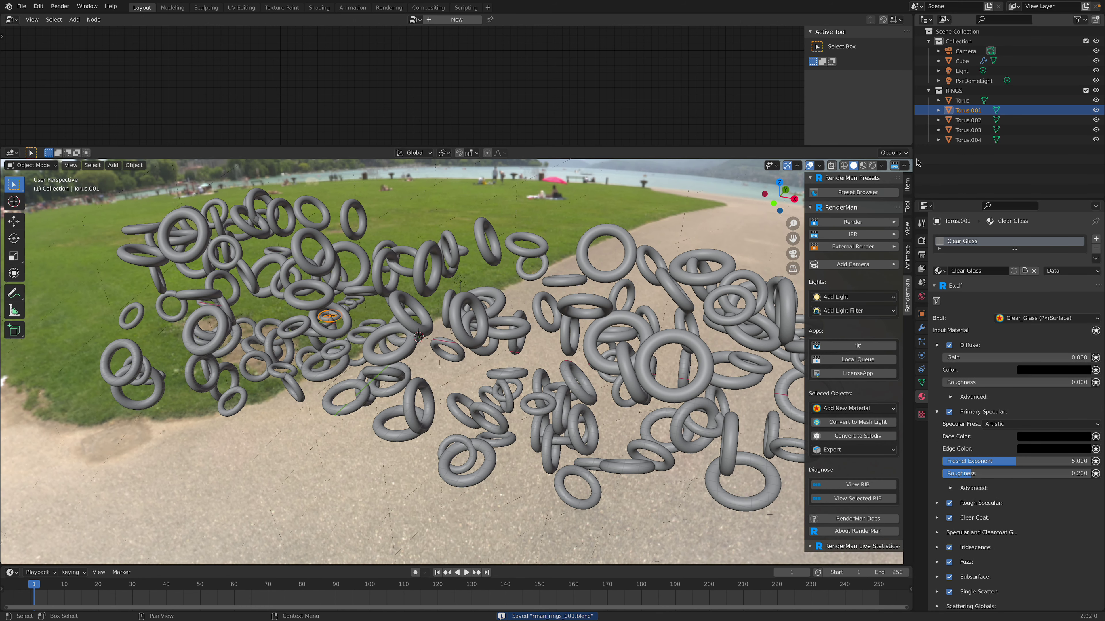
Review the Liquids presets for Torus.002, import and assign Soap Bubble to it, and select Torus.003
{"action": "left_click", "coordinate": [968, 120]}
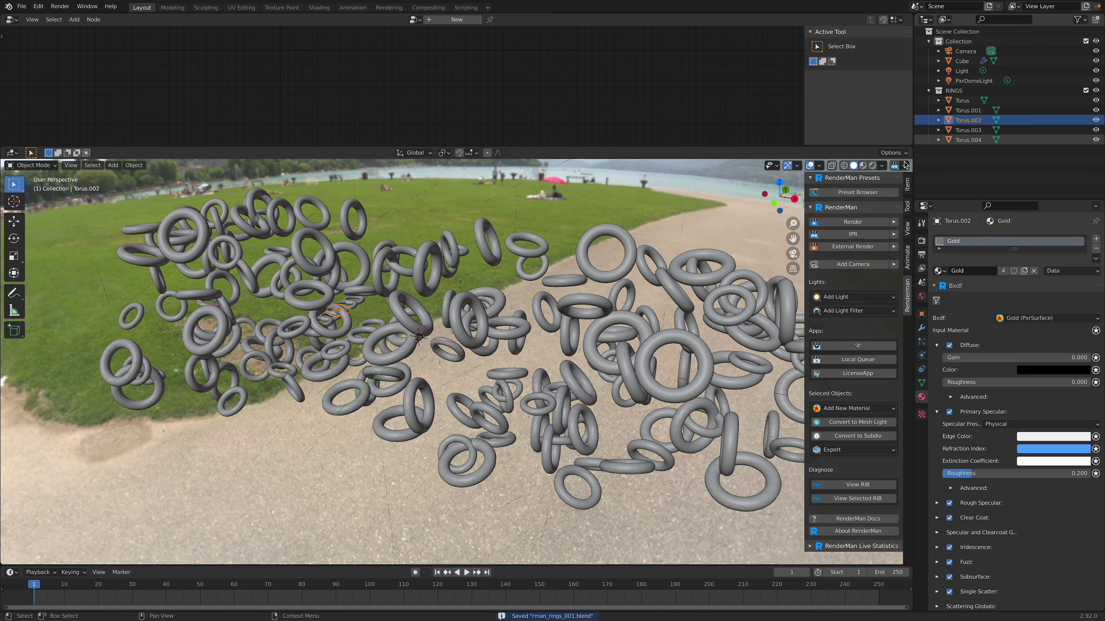
{"action": "left_click", "coordinate": [863, 193]}
{"action": "scroll", "coordinate": [752, 440], "scroll_direction": "down", "scroll_amount": 3}
{"action": "left_click", "coordinate": [725, 443]}
{"action": "left_click", "coordinate": [793, 396]}
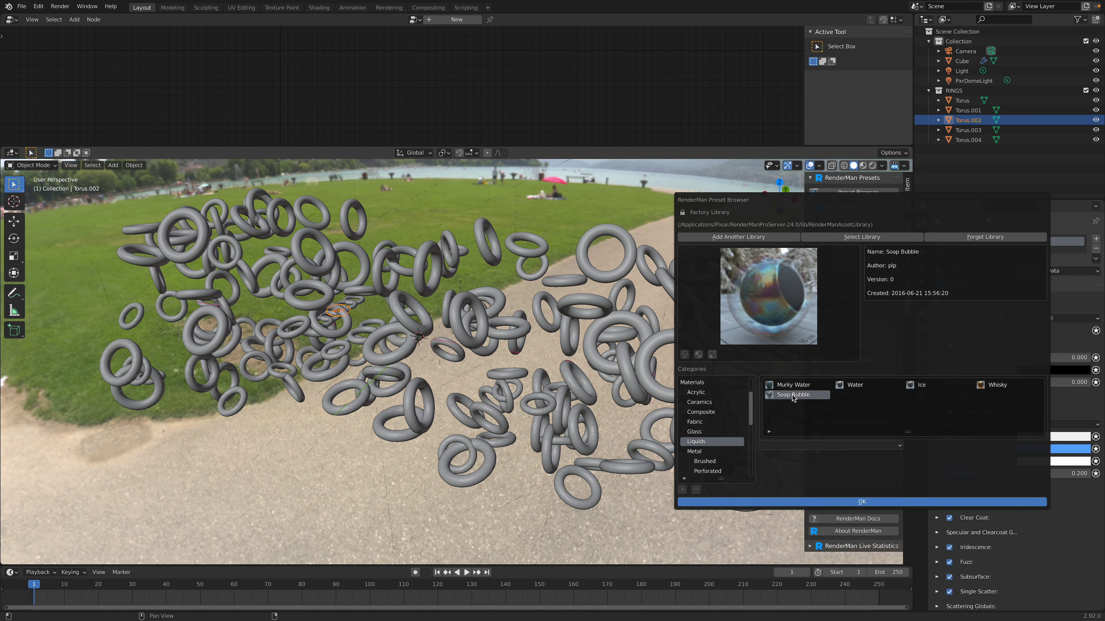
{"action": "left_click", "coordinate": [800, 385]}
{"action": "left_click", "coordinate": [855, 385]}
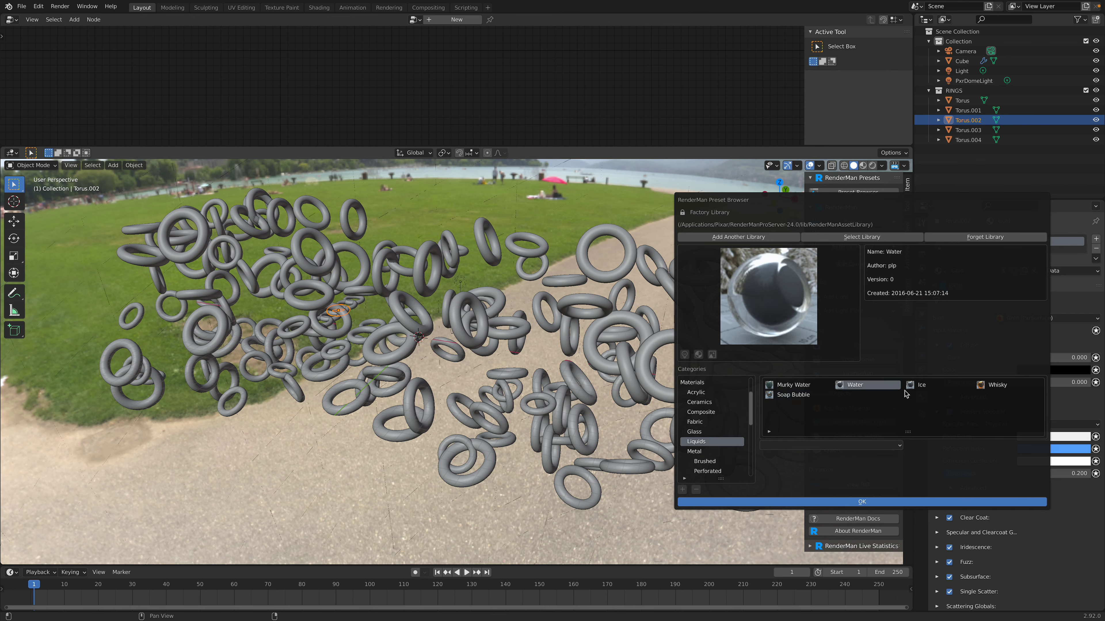
{"action": "left_click", "coordinate": [914, 386]}
{"action": "left_click", "coordinate": [996, 388]}
{"action": "left_click", "coordinate": [945, 386]}
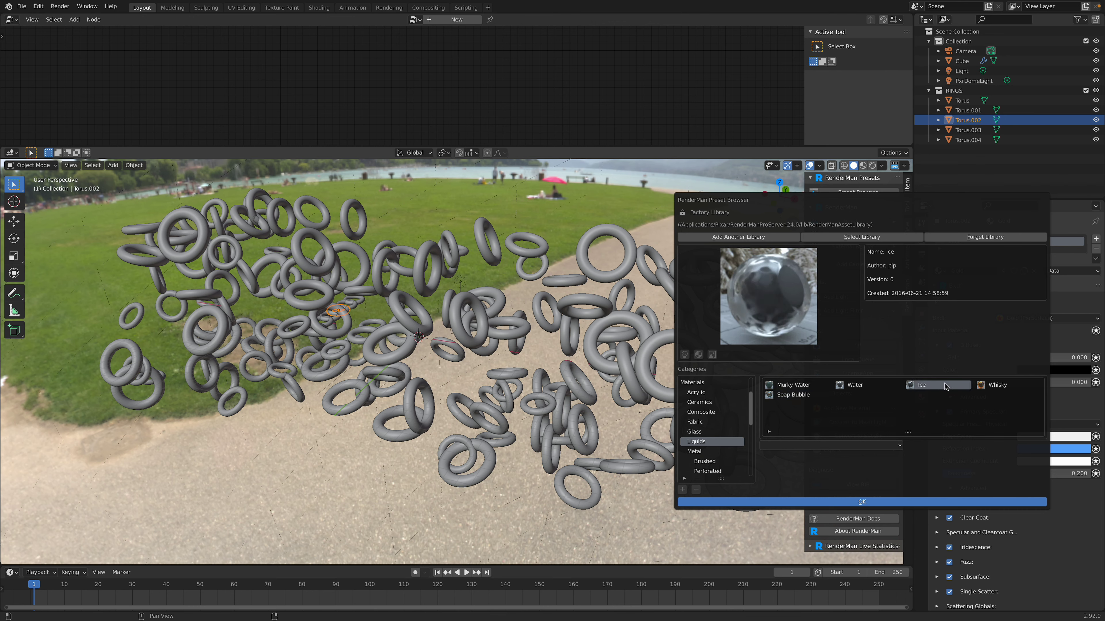
{"action": "left_click", "coordinate": [798, 395]}
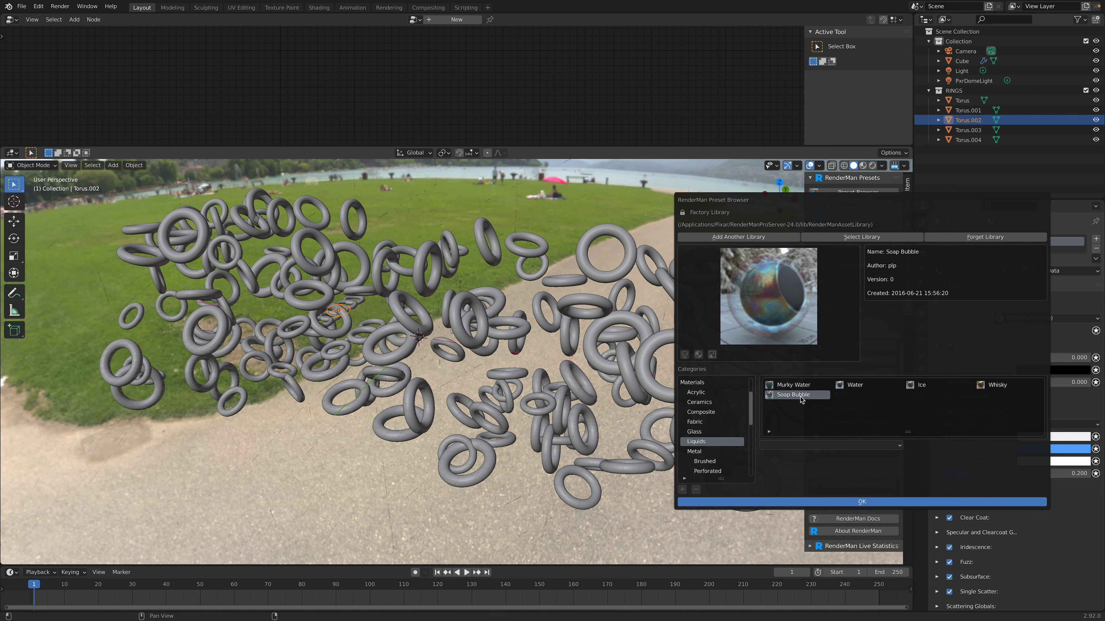
{"action": "left_click", "coordinate": [810, 444]}
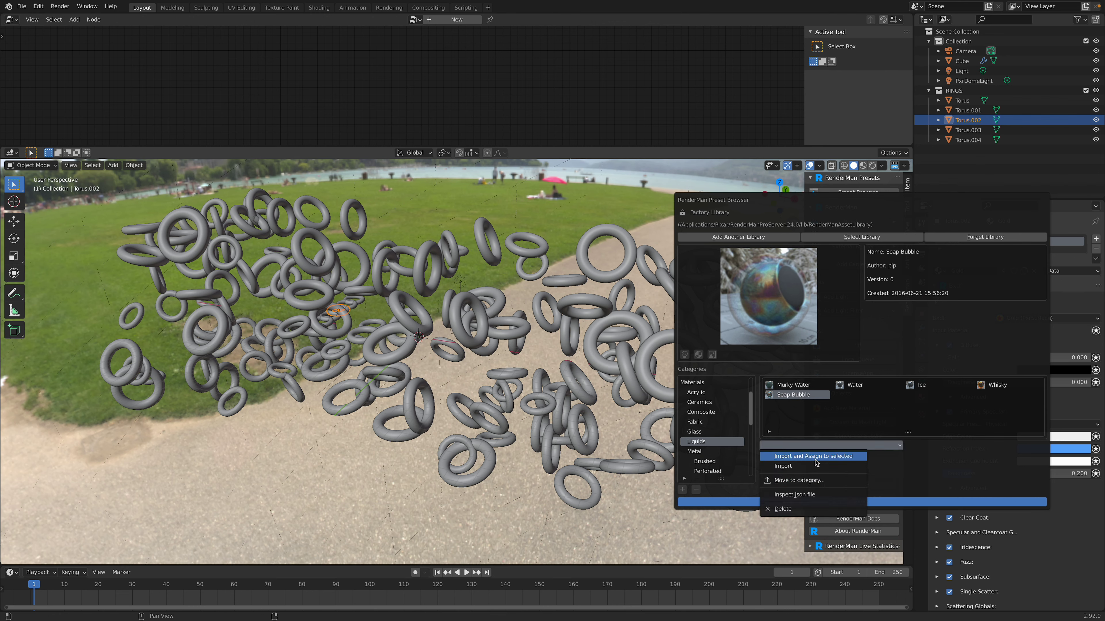
{"action": "left_click", "coordinate": [815, 457]}
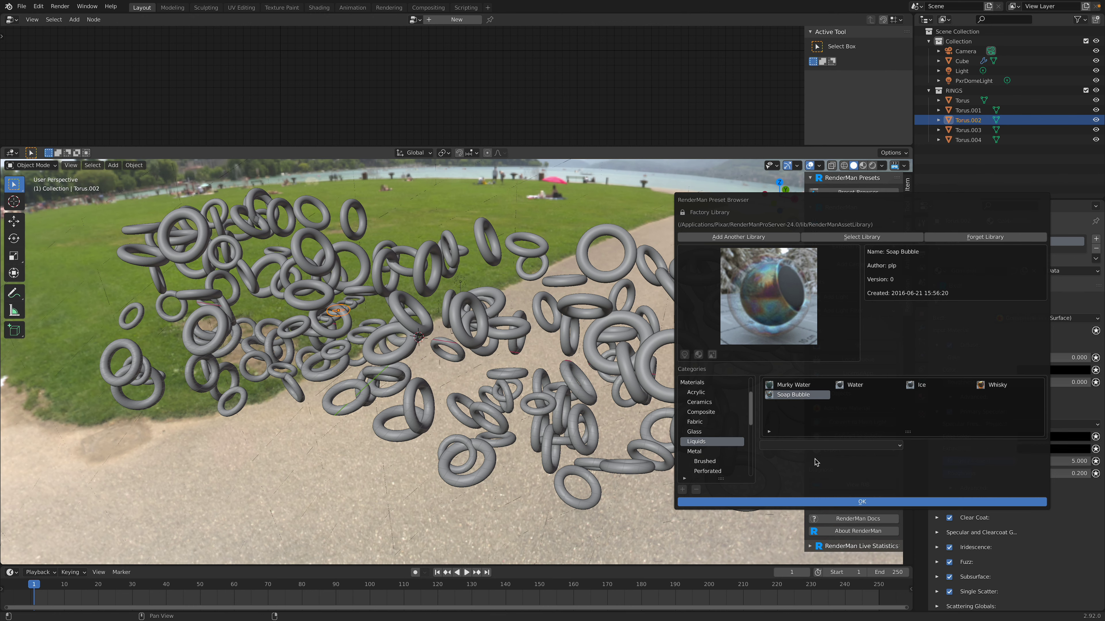
{"action": "left_click", "coordinate": [955, 151]}
{"action": "left_click", "coordinate": [967, 130]}
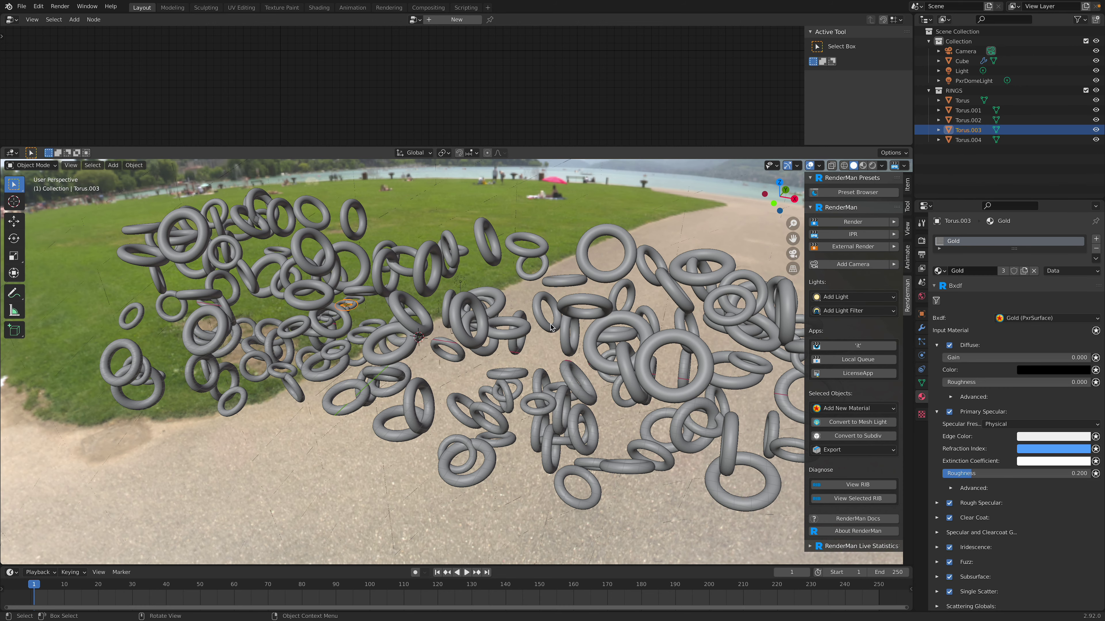
Add a mesh plane to the scene and scale it up to form a large floor under the rings
{"action": "scroll", "coordinate": [559, 327], "scroll_direction": "down", "scroll_amount": 5}
{"action": "scroll", "coordinate": [540, 338], "scroll_direction": "up", "scroll_amount": 5}
{"action": "middle_click_drag", "start_coordinate": [540, 338], "coordinate": [565, 341]}
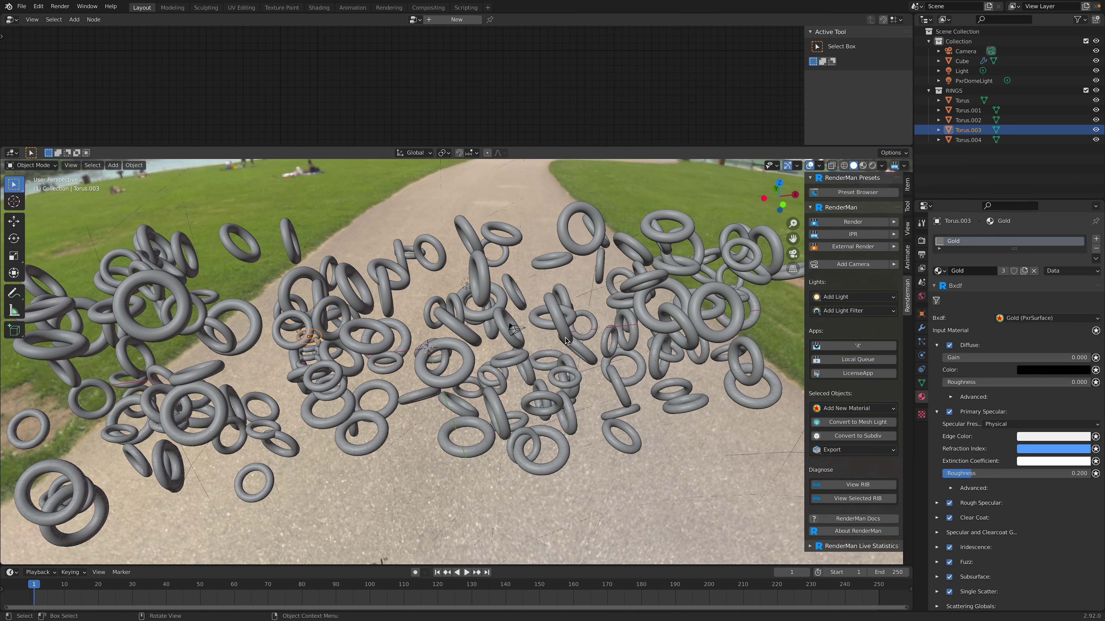
{"action": "key", "text": "shift+a"}
{"action": "mouse_move", "coordinate": [565, 339]}
{"action": "mouse_move", "coordinate": [546, 364]}
{"action": "left_click", "coordinate": [599, 366]}
{"action": "scroll", "coordinate": [599, 366], "scroll_direction": "down", "scroll_amount": 2}
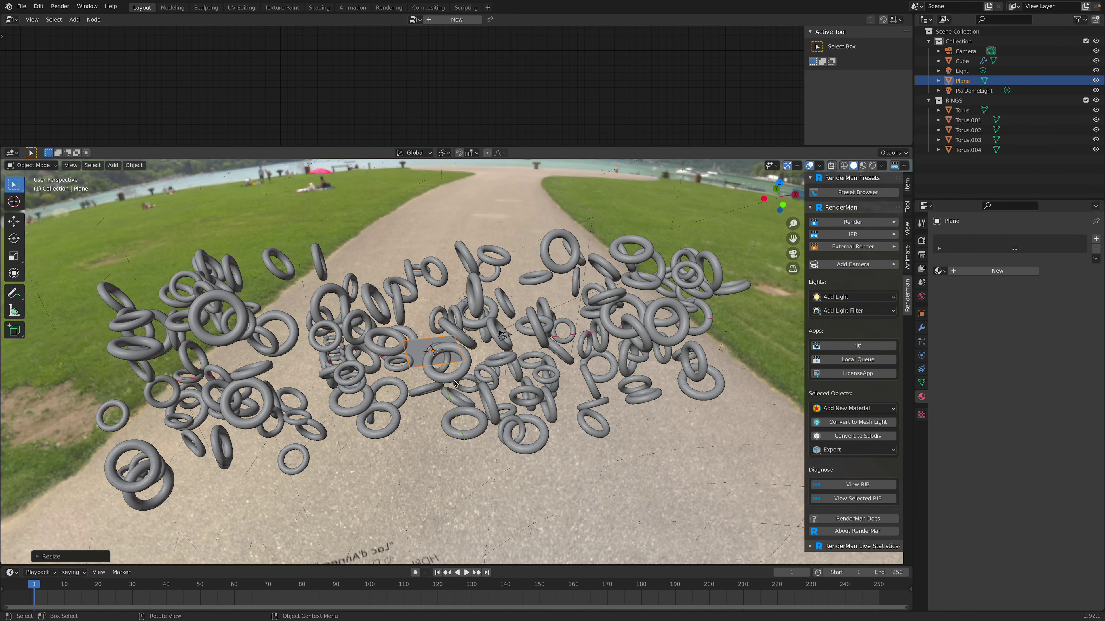
{"action": "key", "text": "s"}
{"action": "left_click", "coordinate": [559, 438]}
Lower the plane along the Z axis until it lies beneath the ring cluster
{"action": "middle_click_drag", "start_coordinate": [559, 437], "coordinate": [576, 414]}
{"action": "key", "text": "g"}
{"action": "key", "text": "z"}
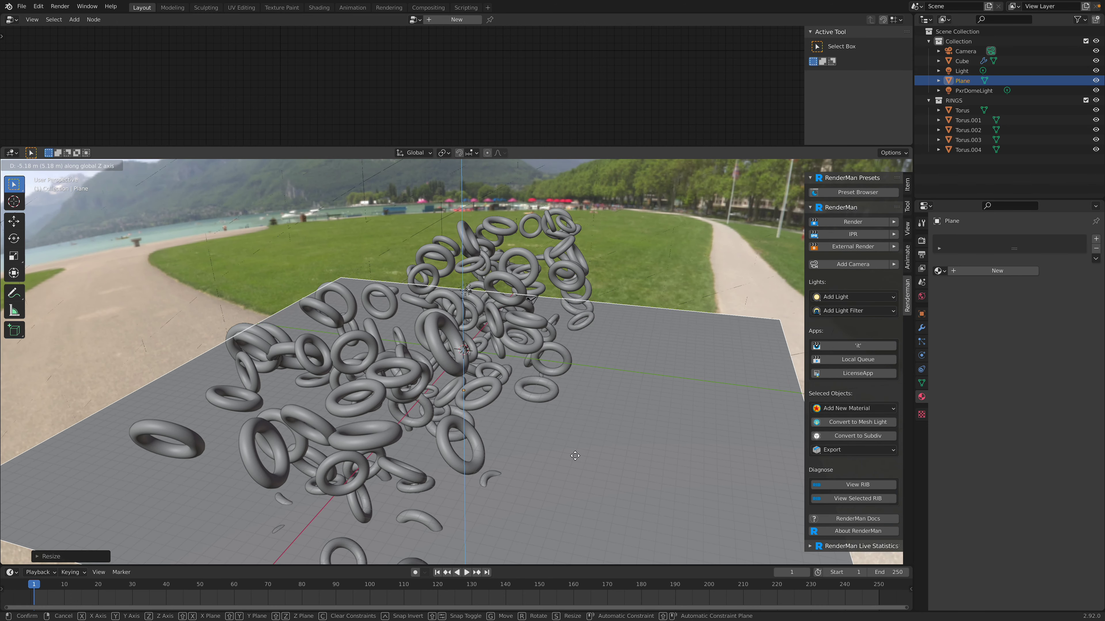
{"action": "left_click", "coordinate": [575, 493]}
{"action": "middle_click_drag", "start_coordinate": [575, 492], "coordinate": [548, 405]}
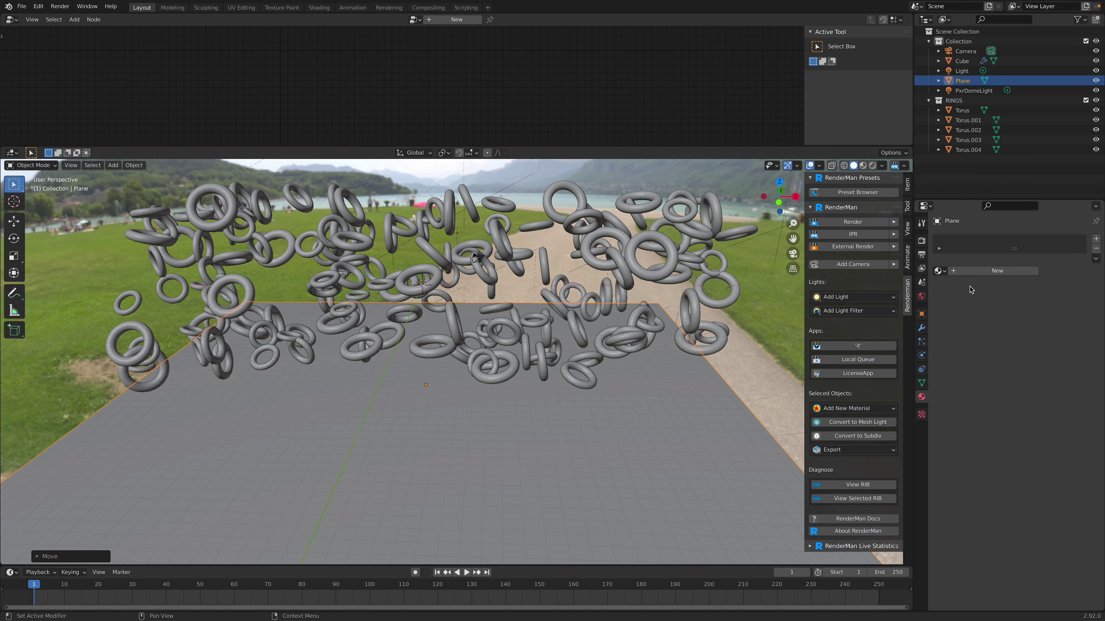
Create a new material for the plane with a RenderMan node tree based on PxrSurface
{"action": "left_click", "coordinate": [970, 271]}
{"action": "left_click", "coordinate": [1001, 308]}
{"action": "left_click", "coordinate": [1007, 334]}
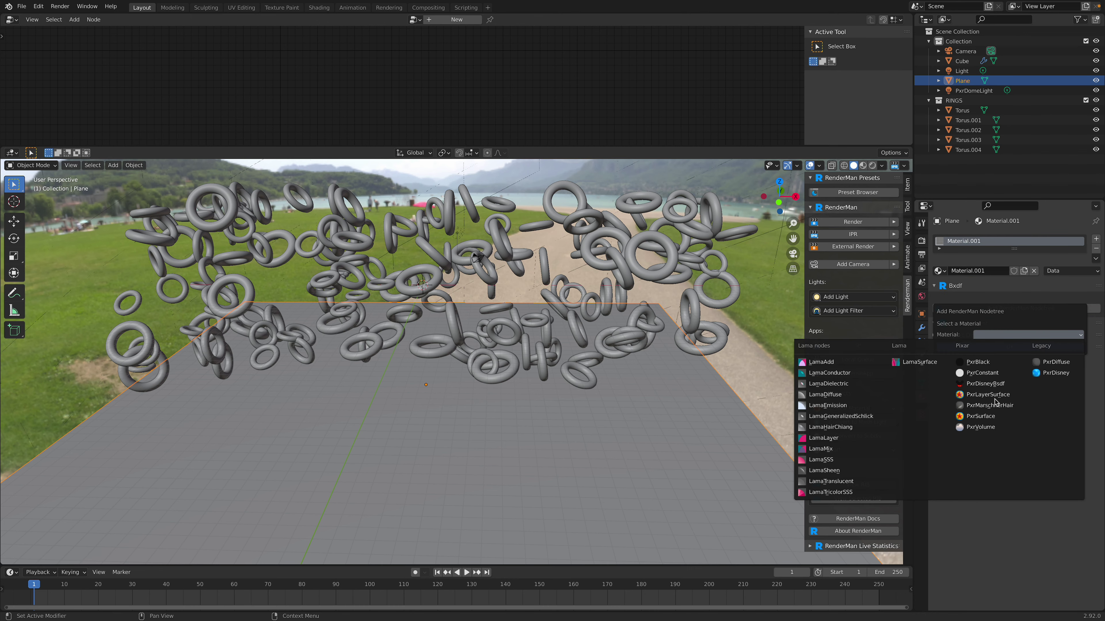
{"action": "left_click", "coordinate": [986, 414]}
{"action": "left_click", "coordinate": [1010, 350]}
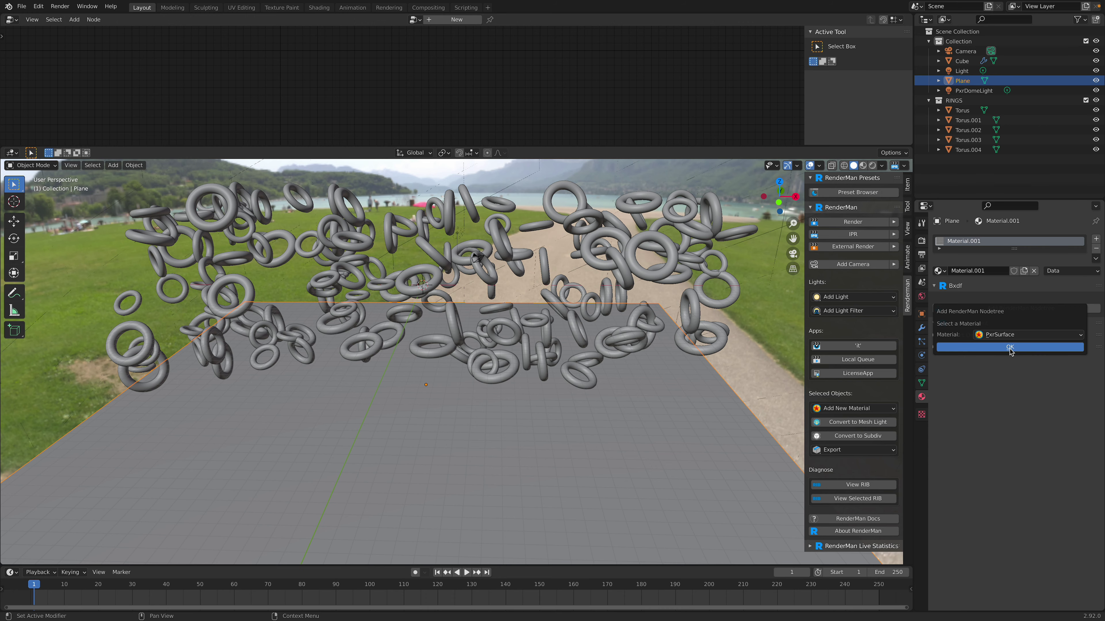
Set the plane material's diffuse color to a muted green and start a live RenderMan viewport render
{"action": "middle_click_drag", "start_coordinate": [631, 382], "coordinate": [600, 384]}
{"action": "left_click", "coordinate": [1028, 370]}
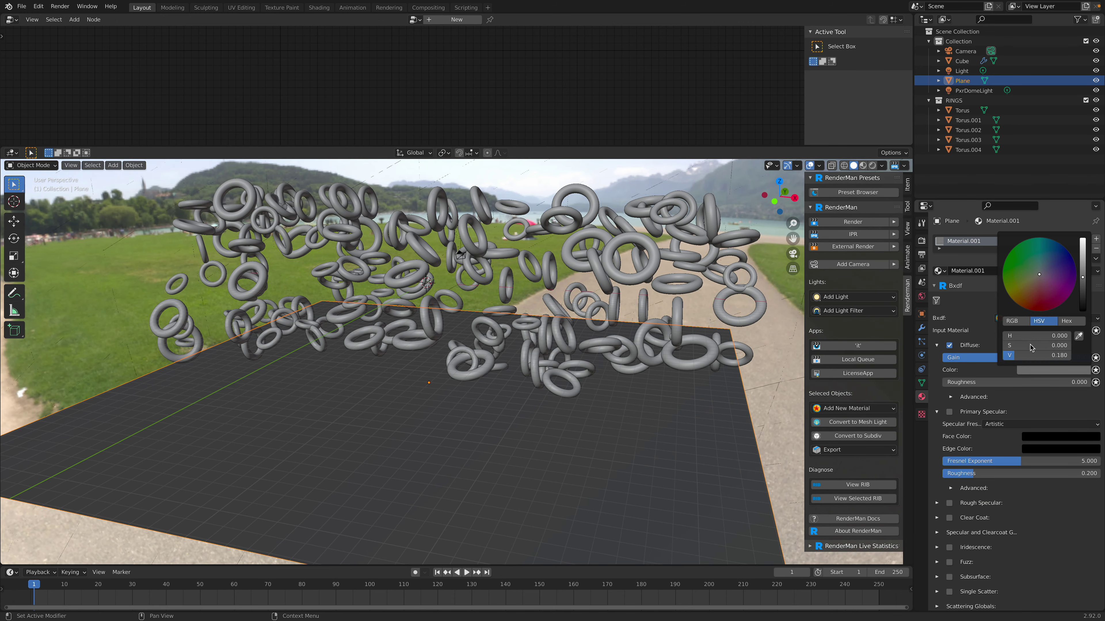
{"action": "middle_click_drag", "start_coordinate": [670, 320], "coordinate": [645, 321]}
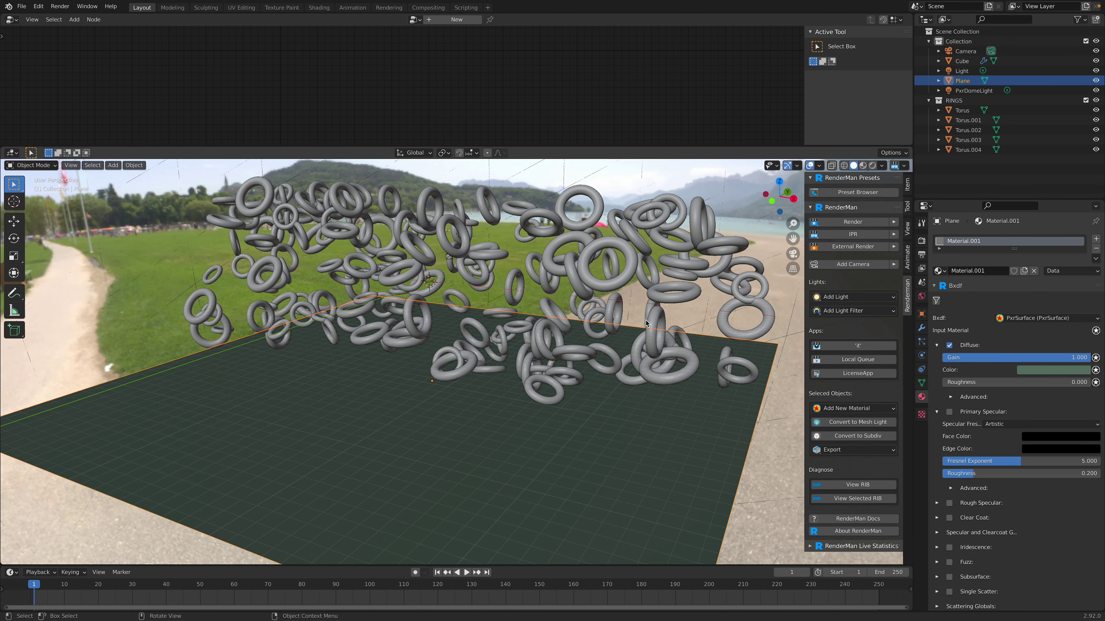
{"action": "left_click", "coordinate": [895, 165]}
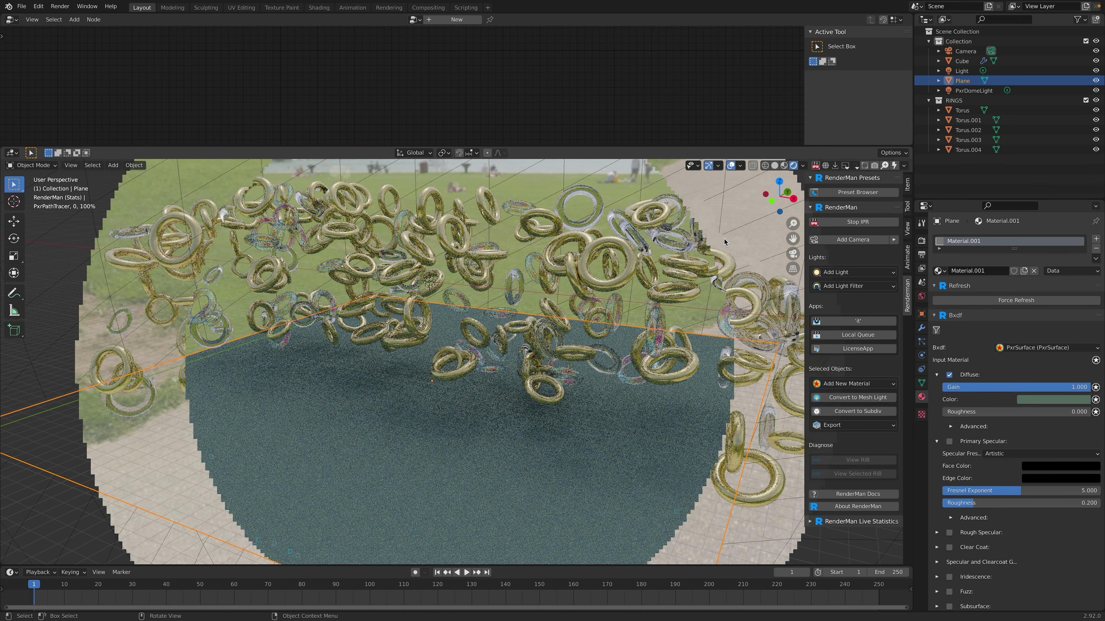
End the live RenderMan preview by returning the viewport to solid shading, and save the file
{"action": "left_click", "coordinate": [774, 165]}
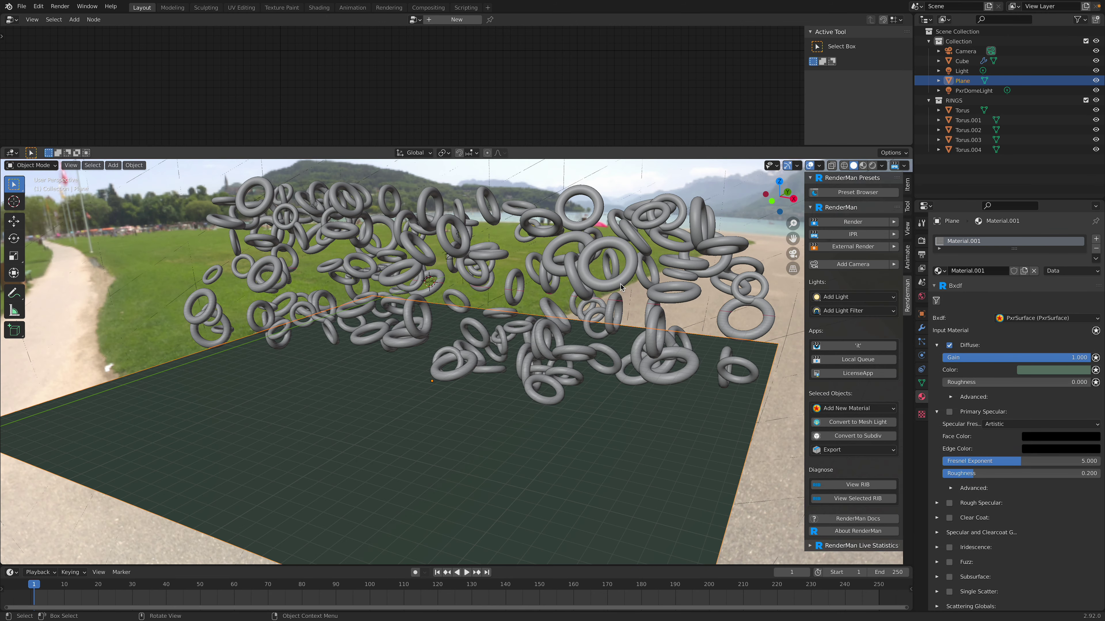
{"action": "key", "text": "ctrl+s"}
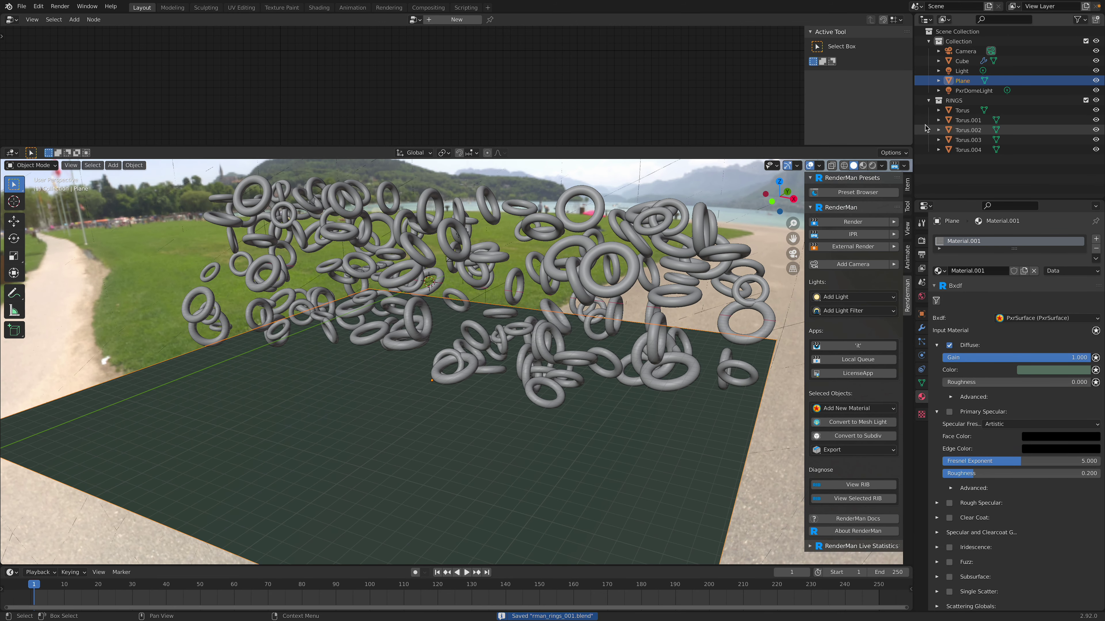
Import the "Aluminum perforated disk" preset from the RenderMan Metal category and assign it to Torus.003
{"action": "left_click", "coordinate": [969, 140]}
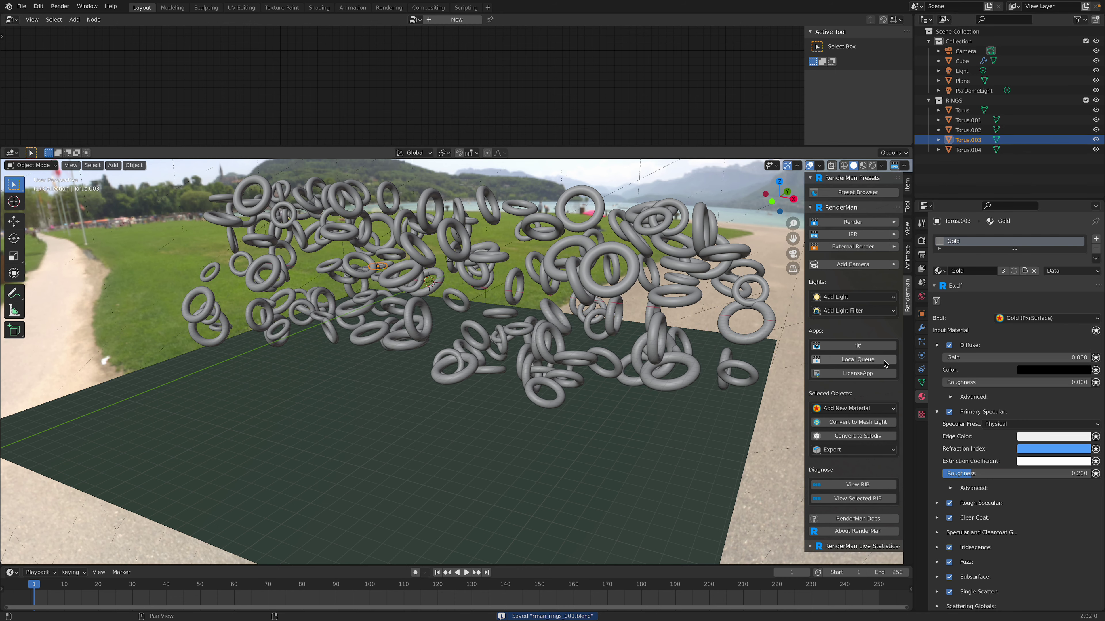
{"action": "left_click", "coordinate": [852, 195]}
{"action": "scroll", "coordinate": [698, 469], "scroll_direction": "down", "scroll_amount": 4}
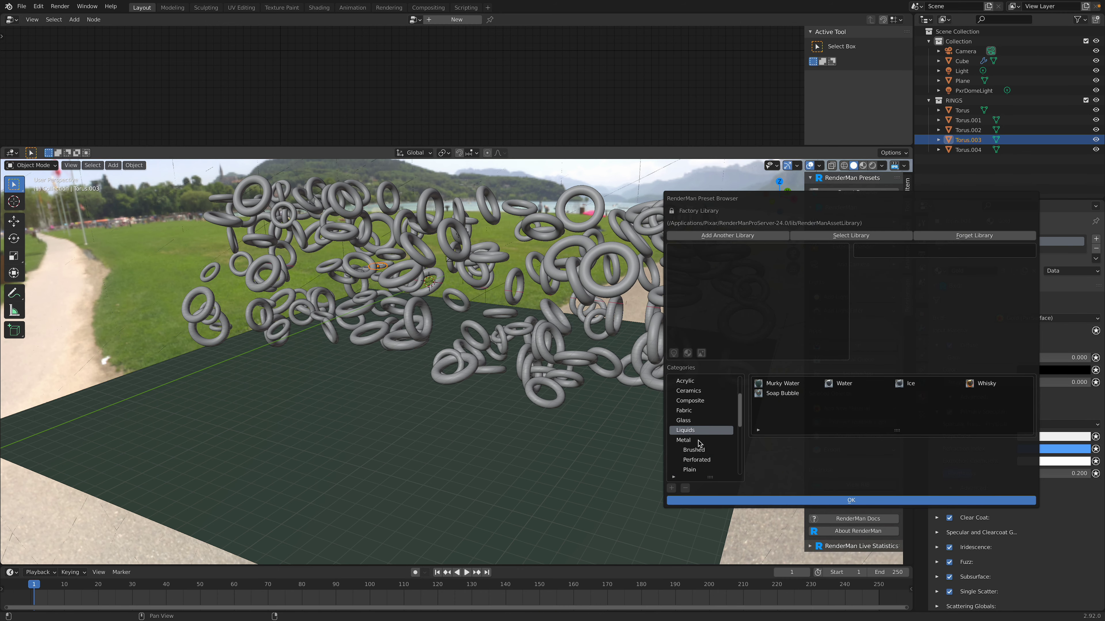
{"action": "left_click", "coordinate": [687, 440]}
{"action": "left_click", "coordinate": [789, 404]}
{"action": "left_click", "coordinate": [789, 395]}
{"action": "left_click", "coordinate": [790, 405]}
{"action": "left_click", "coordinate": [789, 394]}
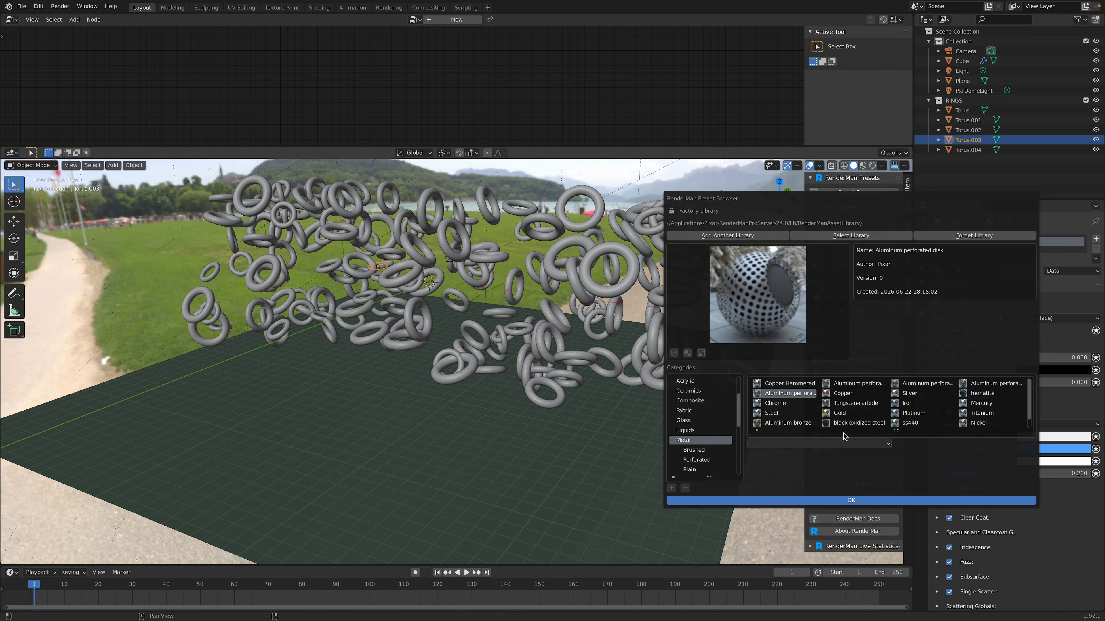
{"action": "left_click", "coordinate": [841, 444]}
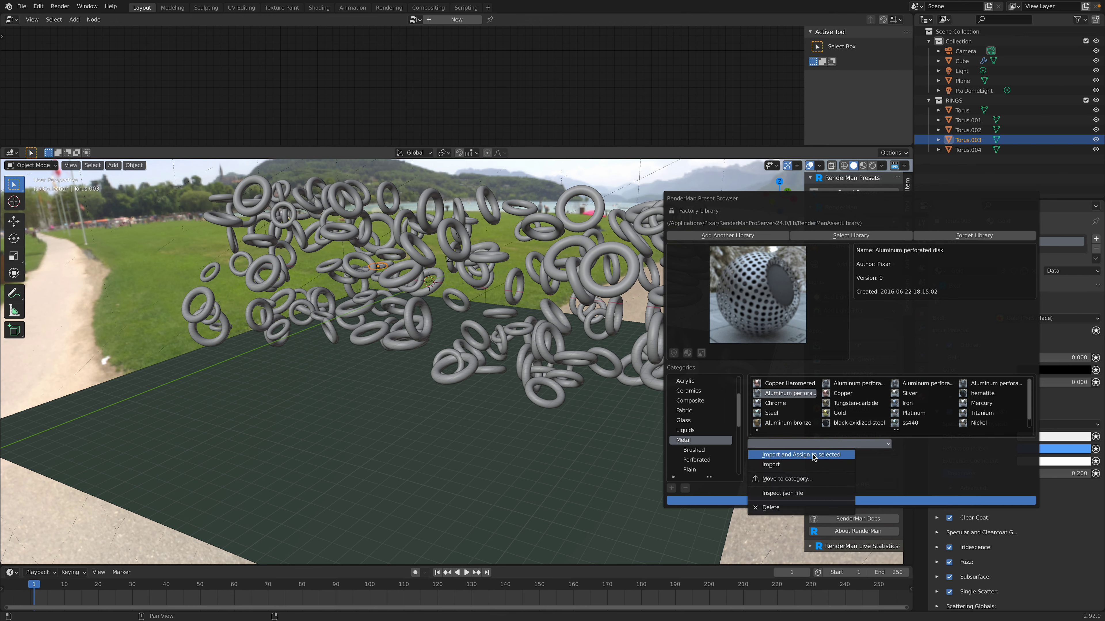
{"action": "left_click", "coordinate": [813, 456]}
{"action": "left_click", "coordinate": [542, 414]}
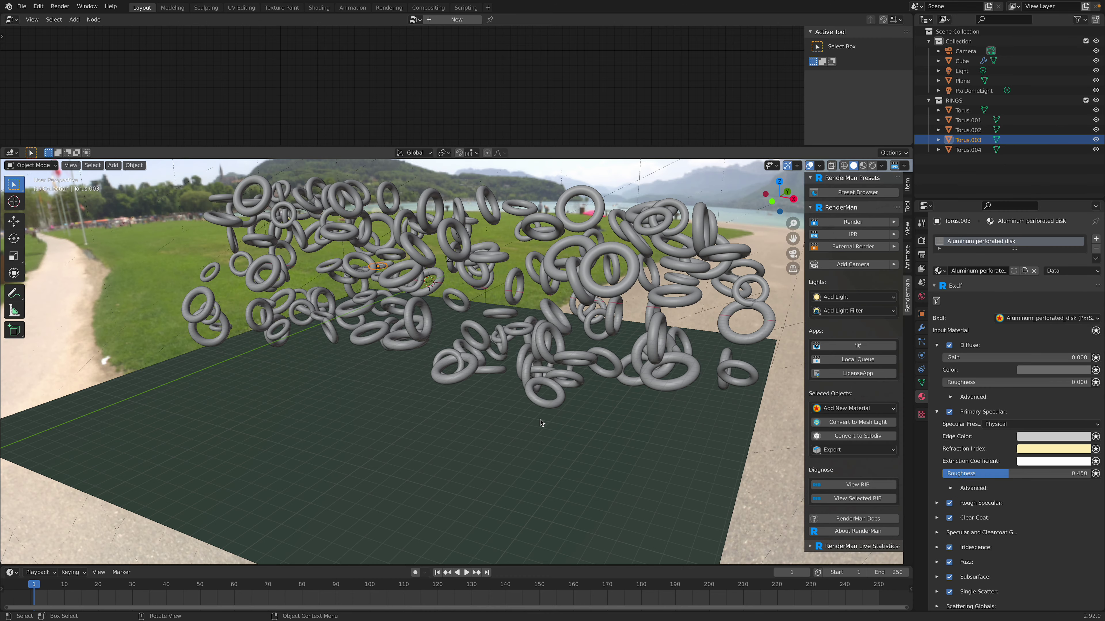
Draw a tall, thick cylinder standing on the floor plane beside the rings with the Add Cylinder tool
{"action": "middle_click_drag", "start_coordinate": [541, 420], "coordinate": [336, 369]}
{"action": "middle_click_drag", "start_coordinate": [304, 335], "coordinate": [340, 335]}
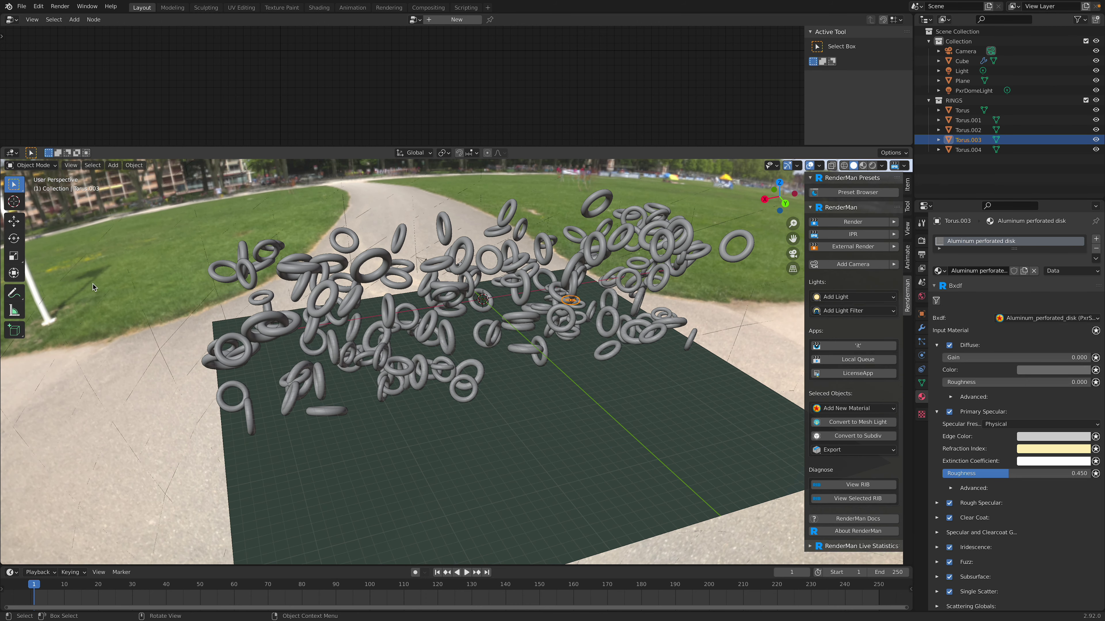
{"action": "left_click", "coordinate": [15, 332]}
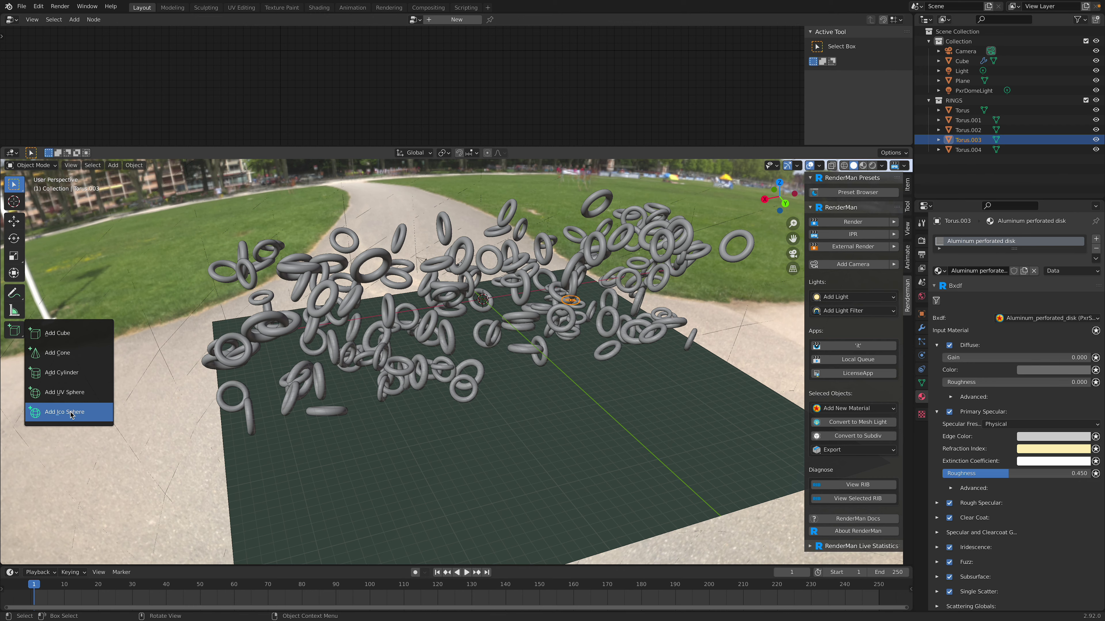
{"action": "left_click", "coordinate": [65, 372]}
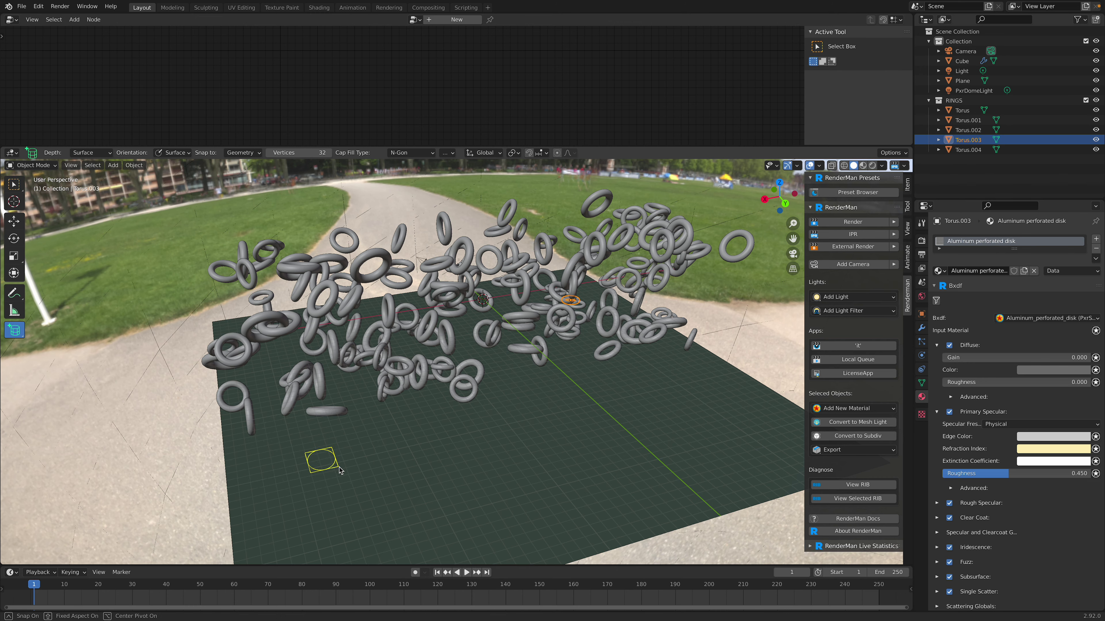
{"action": "left_click_drag", "start_coordinate": [341, 469], "coordinate": [351, 474]}
{"action": "left_click", "coordinate": [354, 331]}
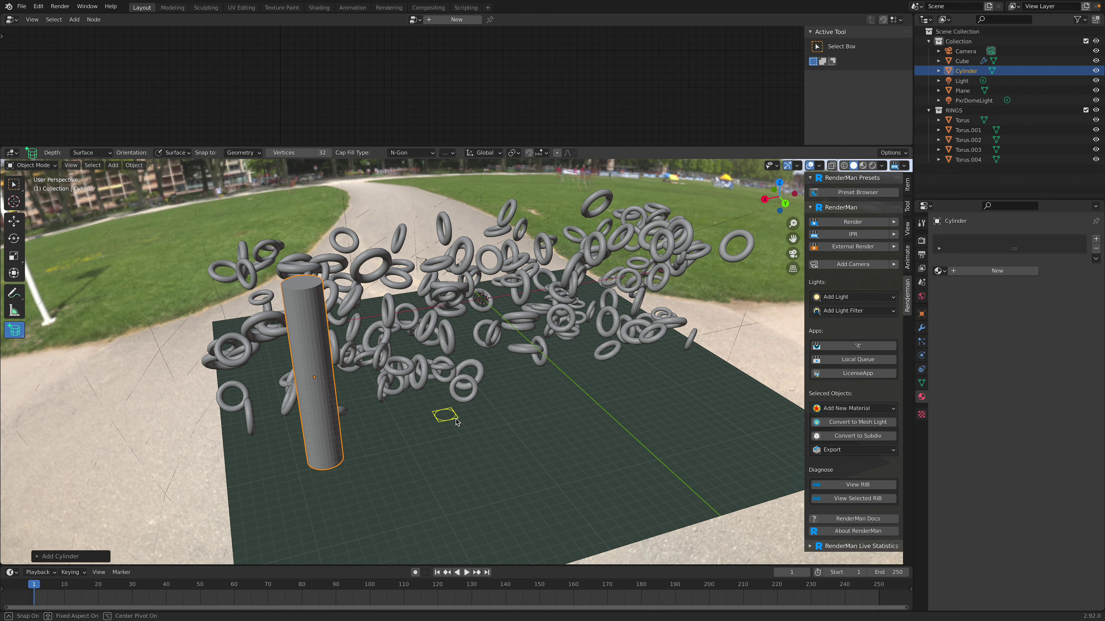
Add five more tall cylinders of varying thickness on the floor plane among the rings
{"action": "left_click", "coordinate": [472, 271]}
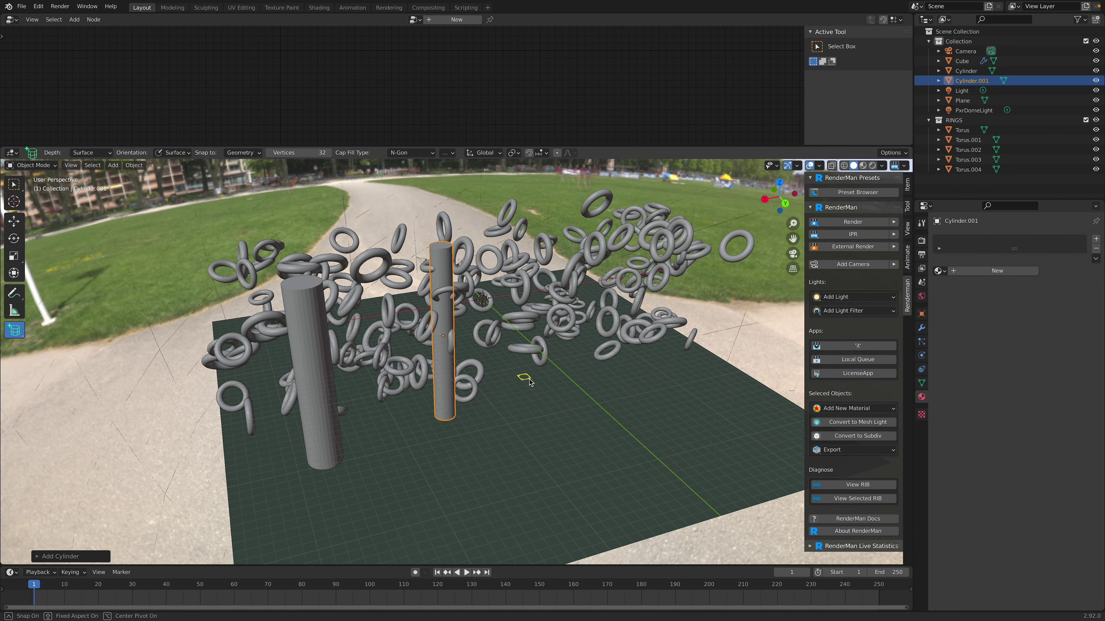
{"action": "left_click", "coordinate": [561, 229]}
{"action": "left_click_drag", "start_coordinate": [401, 432], "coordinate": [407, 436]}
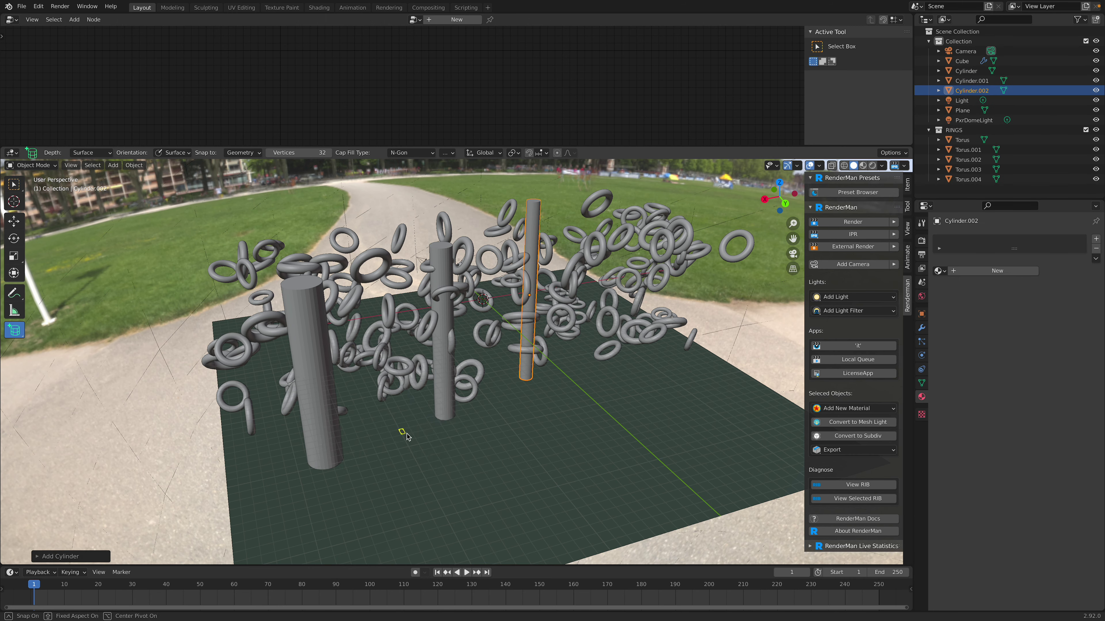
{"action": "left_click", "coordinate": [415, 257]}
{"action": "left_click_drag", "start_coordinate": [581, 343], "coordinate": [602, 384]}
{"action": "left_click", "coordinate": [622, 211]}
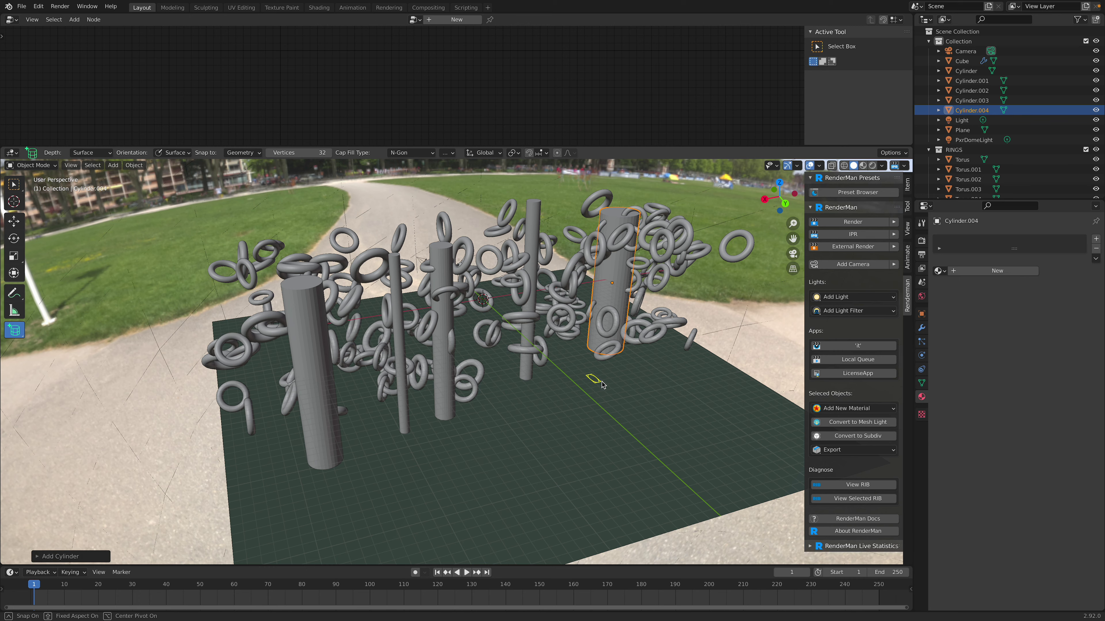
{"action": "left_click", "coordinate": [622, 277]}
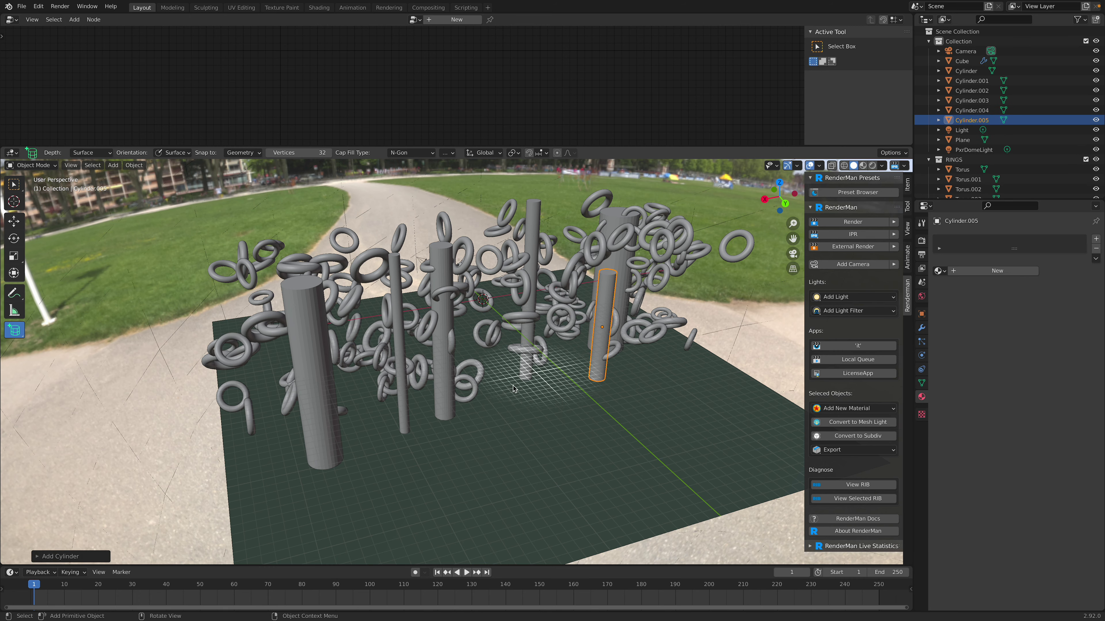
Draw another five columns of differing heights on the floor, spread from the middle of the plane to its far corner
{"action": "left_click_drag", "start_coordinate": [503, 396], "coordinate": [518, 406]}
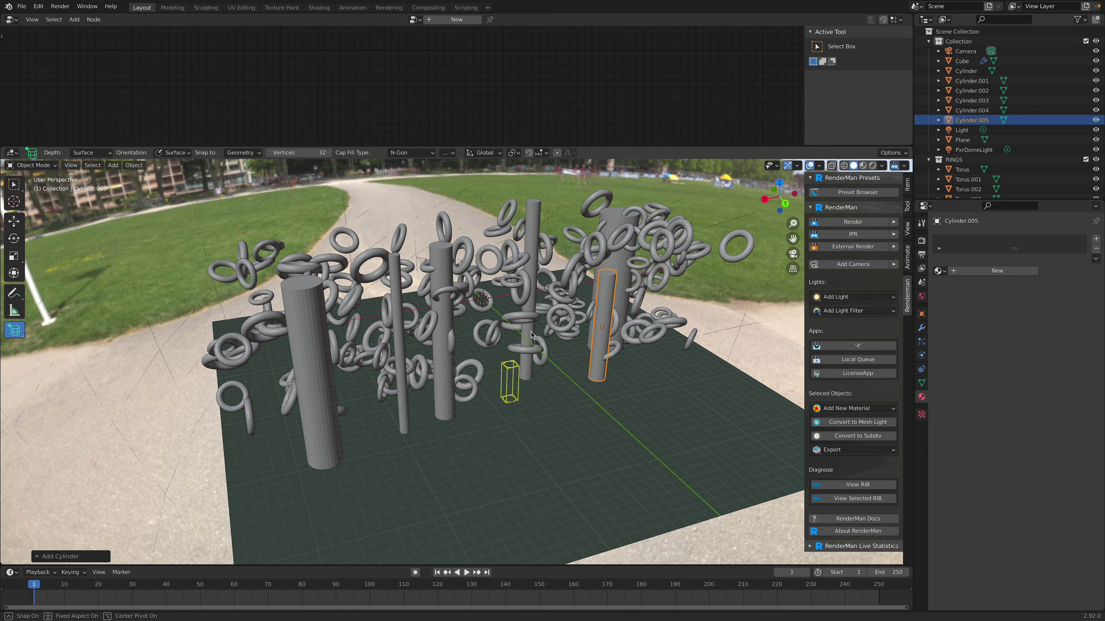
{"action": "left_click", "coordinate": [549, 235]}
{"action": "left_click_drag", "start_coordinate": [501, 432], "coordinate": [515, 444]}
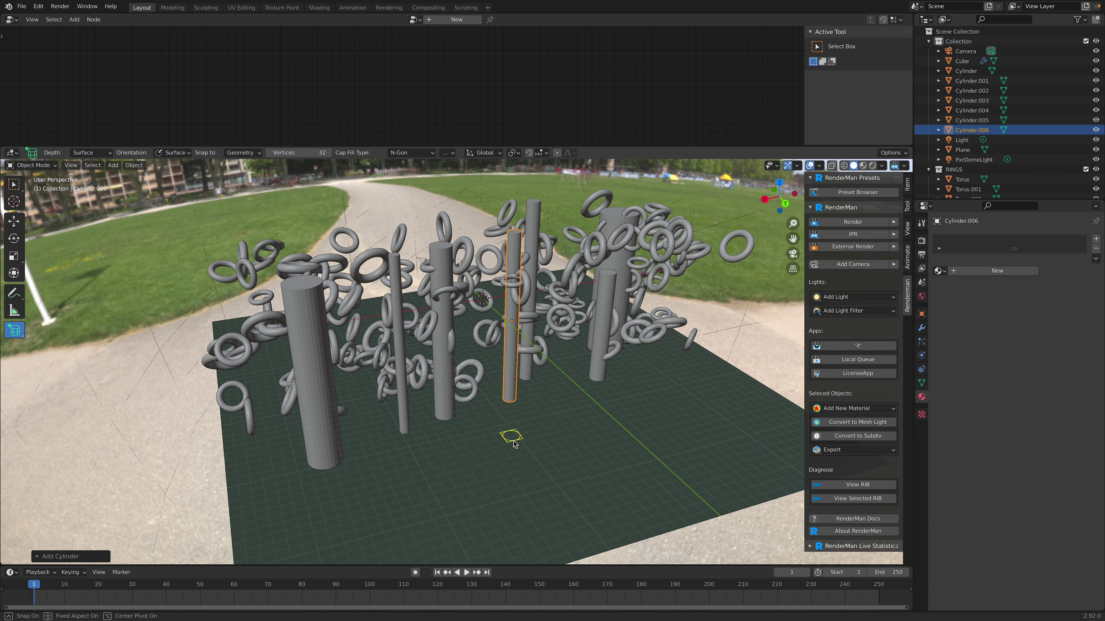
{"action": "left_click", "coordinate": [538, 292]}
{"action": "left_click_drag", "start_coordinate": [423, 442], "coordinate": [438, 454]}
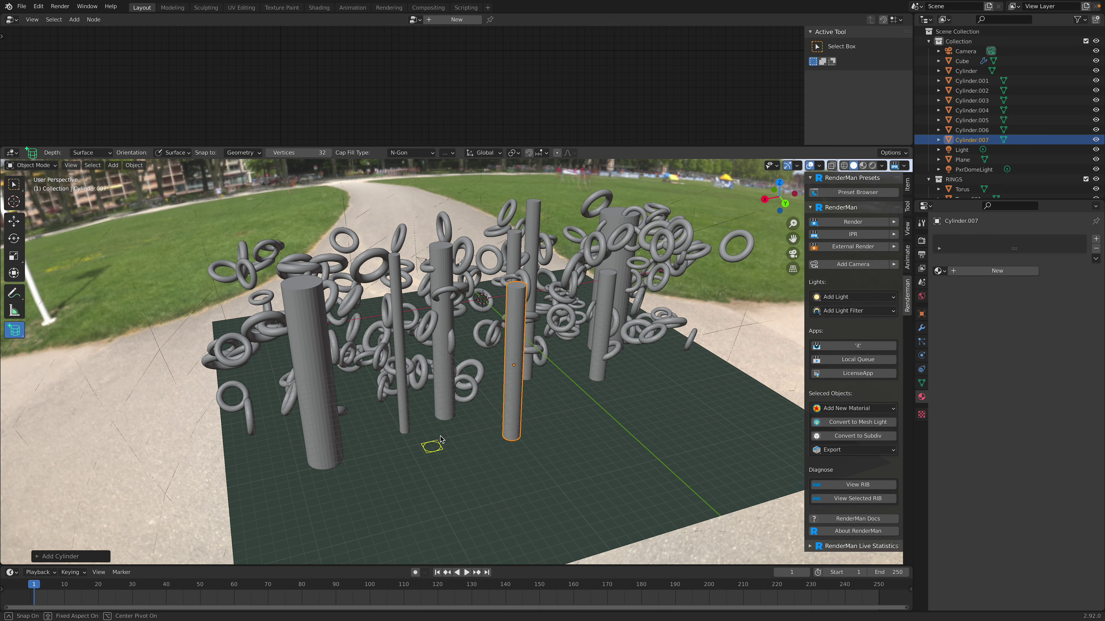
{"action": "left_click", "coordinate": [456, 340]}
{"action": "left_click_drag", "start_coordinate": [358, 430], "coordinate": [371, 444]}
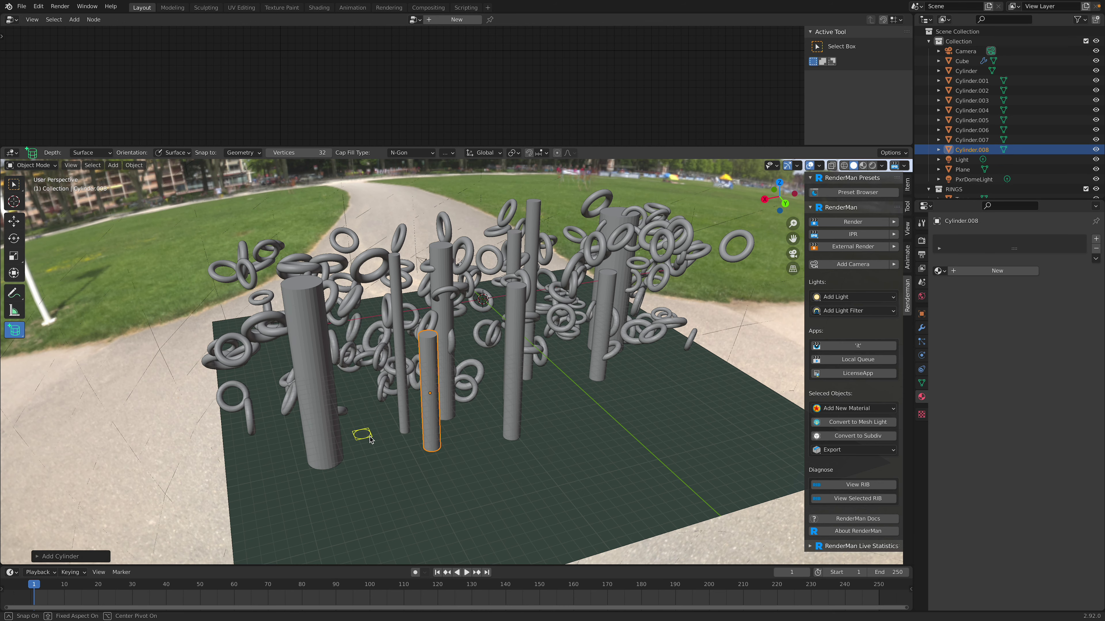
{"action": "left_click", "coordinate": [384, 324]}
{"action": "left_click_drag", "start_coordinate": [258, 429], "coordinate": [275, 439]}
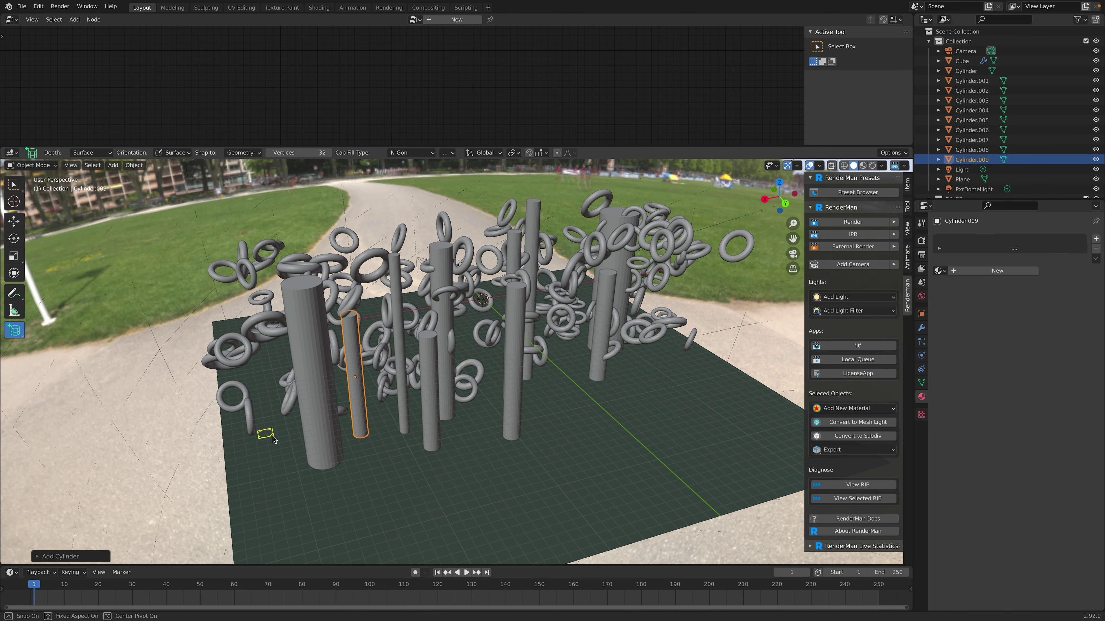
{"action": "left_click", "coordinate": [273, 275]}
Place four more cylinders on the floor, including two on the opposite side of the ring cluster
{"action": "left_click_drag", "start_coordinate": [563, 396], "coordinate": [572, 404]}
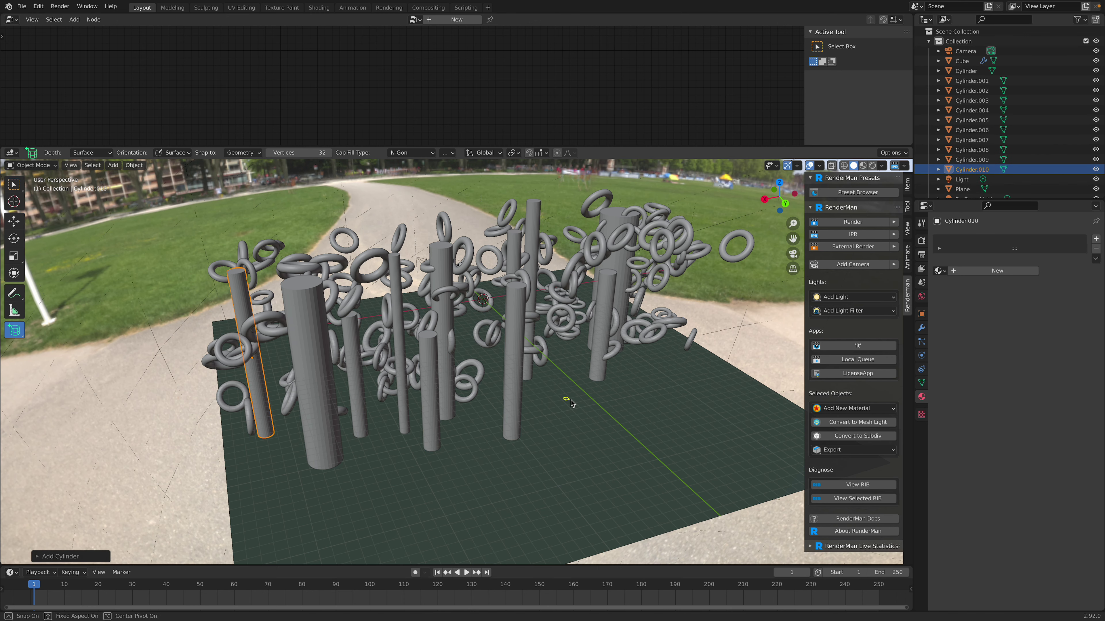
{"action": "left_click", "coordinate": [585, 270]}
{"action": "left_click_drag", "start_coordinate": [643, 349], "coordinate": [656, 355]}
{"action": "left_click", "coordinate": [655, 222]}
{"action": "middle_click_drag", "start_coordinate": [655, 222], "coordinate": [442, 429]}
{"action": "left_click_drag", "start_coordinate": [476, 476], "coordinate": [486, 484]}
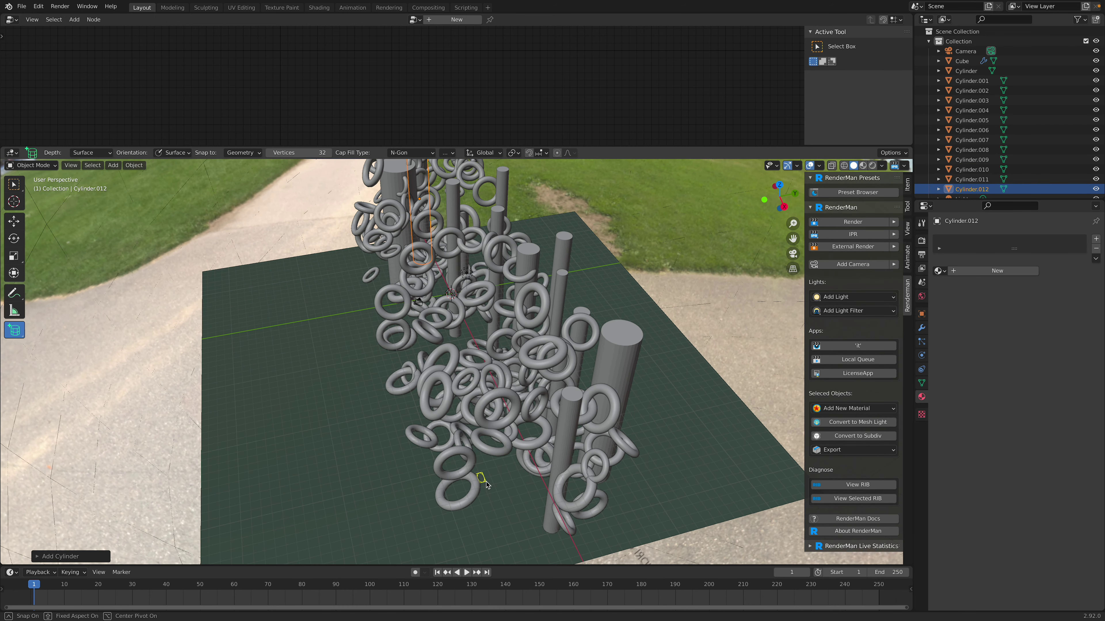
{"action": "left_click", "coordinate": [496, 243]}
{"action": "middle_click_drag", "start_coordinate": [496, 243], "coordinate": [435, 393]}
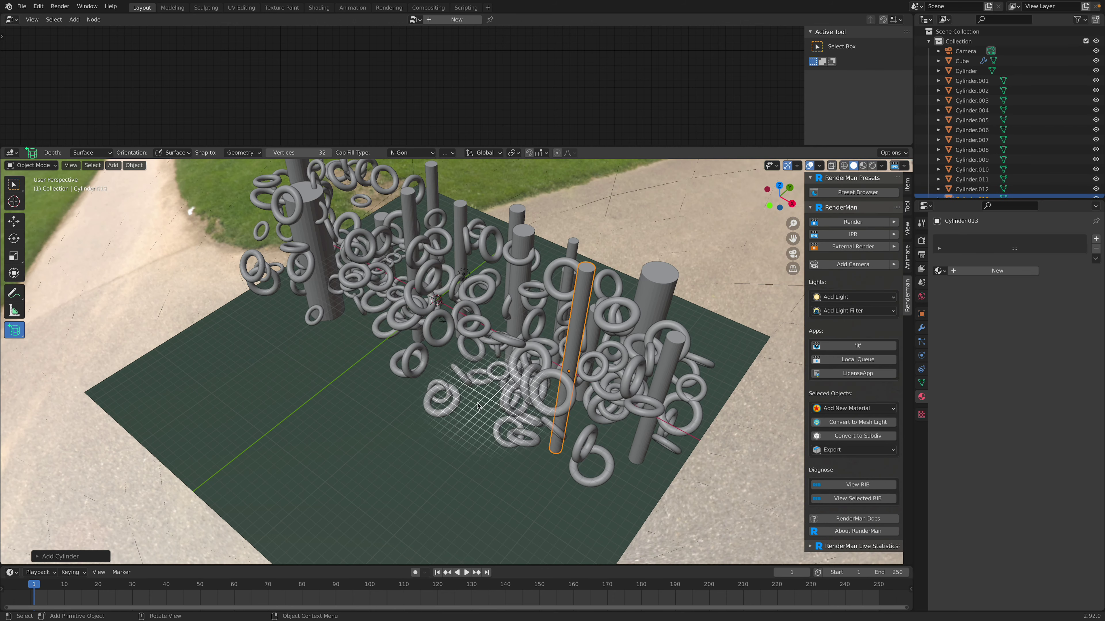
{"action": "left_click_drag", "start_coordinate": [435, 392], "coordinate": [447, 399]}
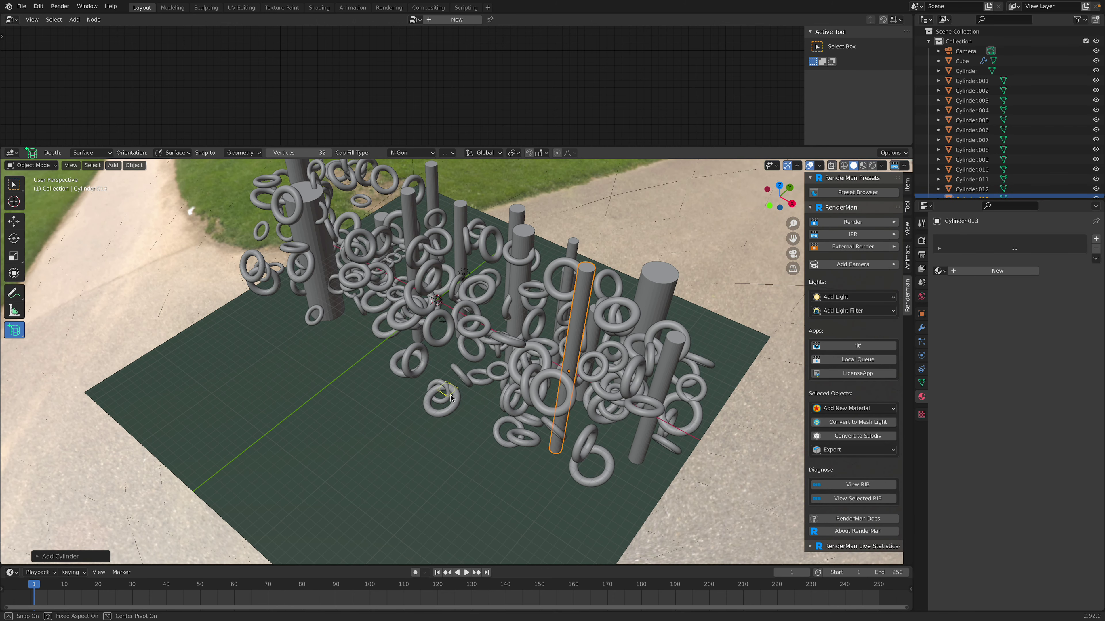
{"action": "left_click", "coordinate": [463, 275]}
{"action": "middle_click_drag", "start_coordinate": [463, 275], "coordinate": [487, 353]}
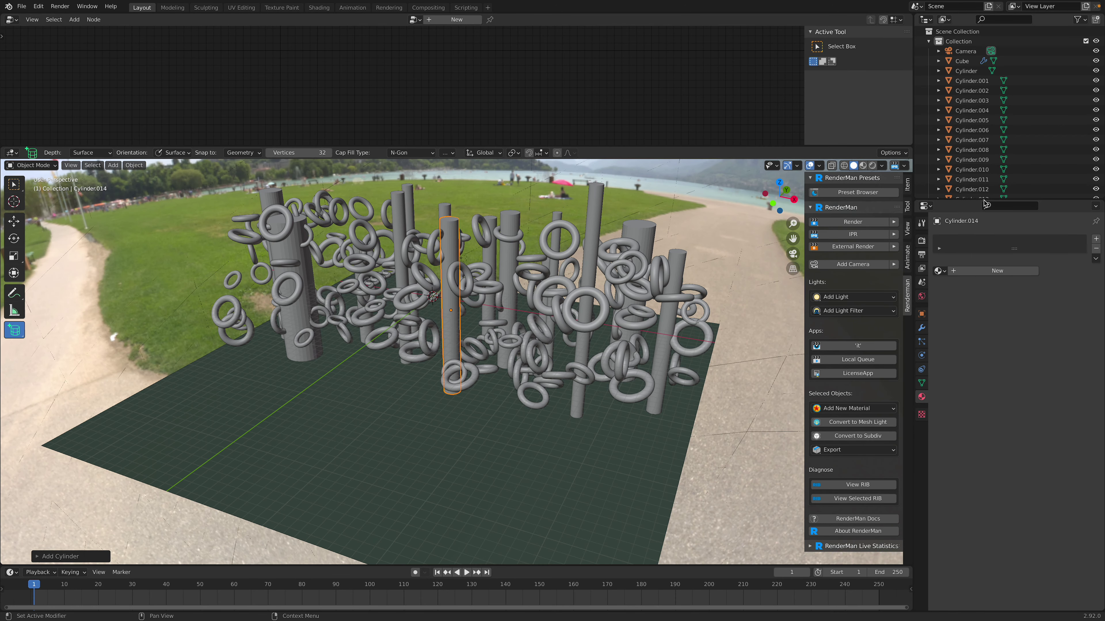
Select all the cylinders, from Cylinder to Cylinder.014, and move them into a new collection named CYLINDER
{"action": "left_click_drag", "start_coordinate": [985, 201], "coordinate": [985, 286]}
{"action": "key", "text": "Up"}
{"action": "key", "text": "Up"}
{"action": "key", "text": "Up"}
{"action": "key", "text": "Up"}
{"action": "key", "text": "Up"}
{"action": "key", "text": "Up"}
{"action": "key", "text": "Up"}
{"action": "key", "text": "Up"}
{"action": "key", "text": "Up"}
{"action": "key", "text": "Up"}
{"action": "key", "text": "Up"}
{"action": "key", "text": "Up"}
{"action": "key", "text": "Up"}
{"action": "key", "text": "Up"}
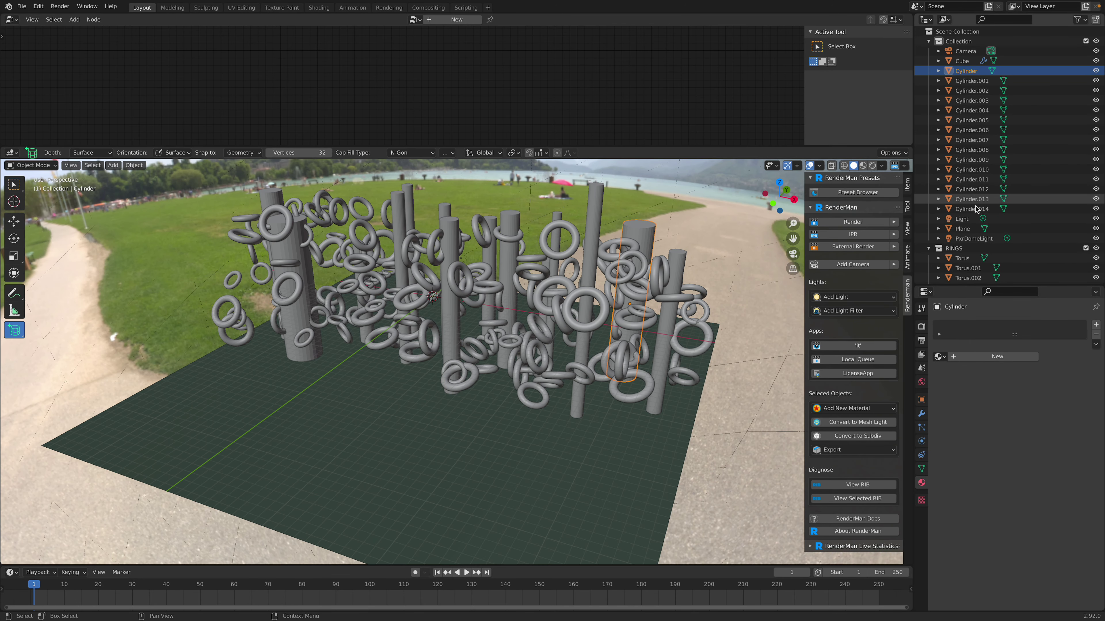
{"action": "left_click", "coordinate": [976, 208], "text": "shift"}
{"action": "middle_click_drag", "start_coordinate": [681, 322], "coordinate": [677, 323]}
{"action": "scroll", "coordinate": [677, 322], "scroll_direction": "down", "scroll_amount": 2}
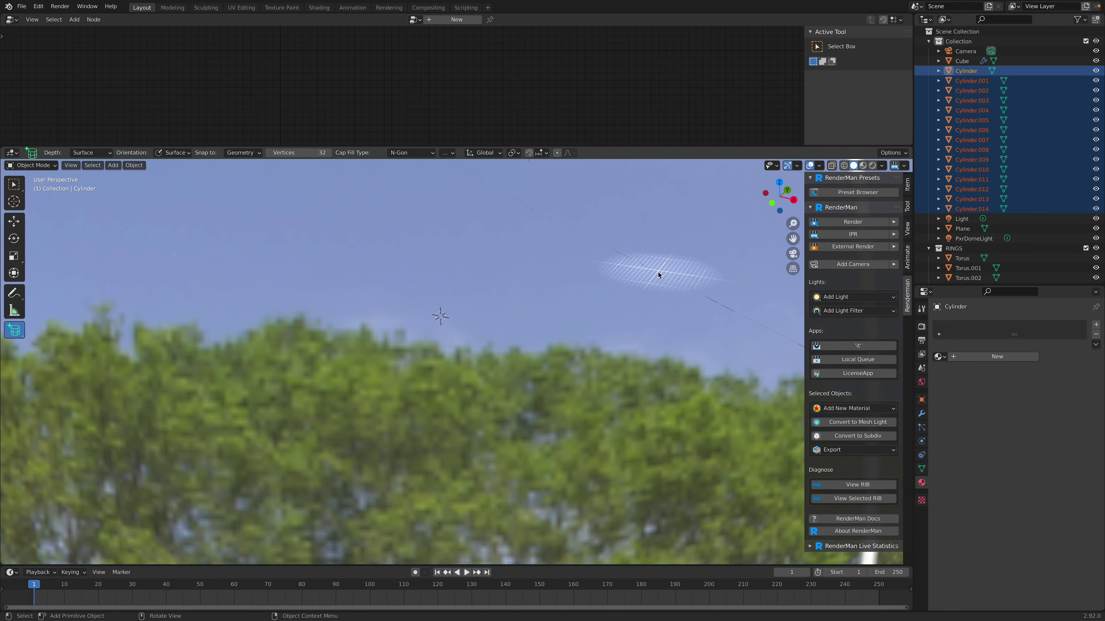
{"action": "scroll", "coordinate": [658, 271], "scroll_direction": "up", "scroll_amount": 3}
{"action": "middle_click_drag", "start_coordinate": [657, 271], "coordinate": [580, 326]}
{"action": "key", "text": "m"}
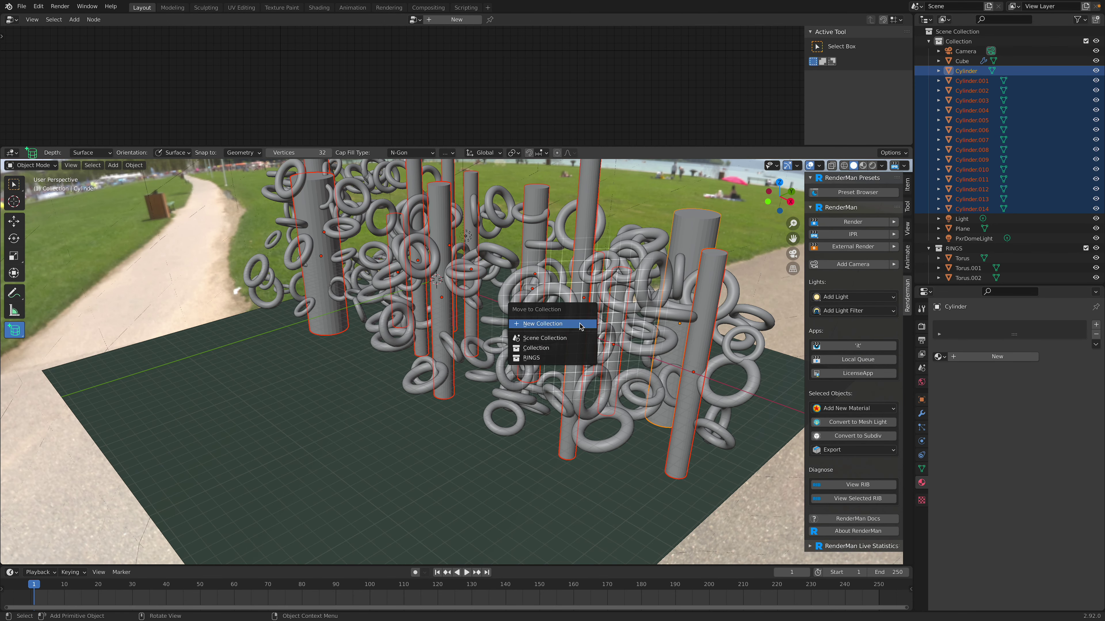
{"action": "left_click", "coordinate": [580, 324]}
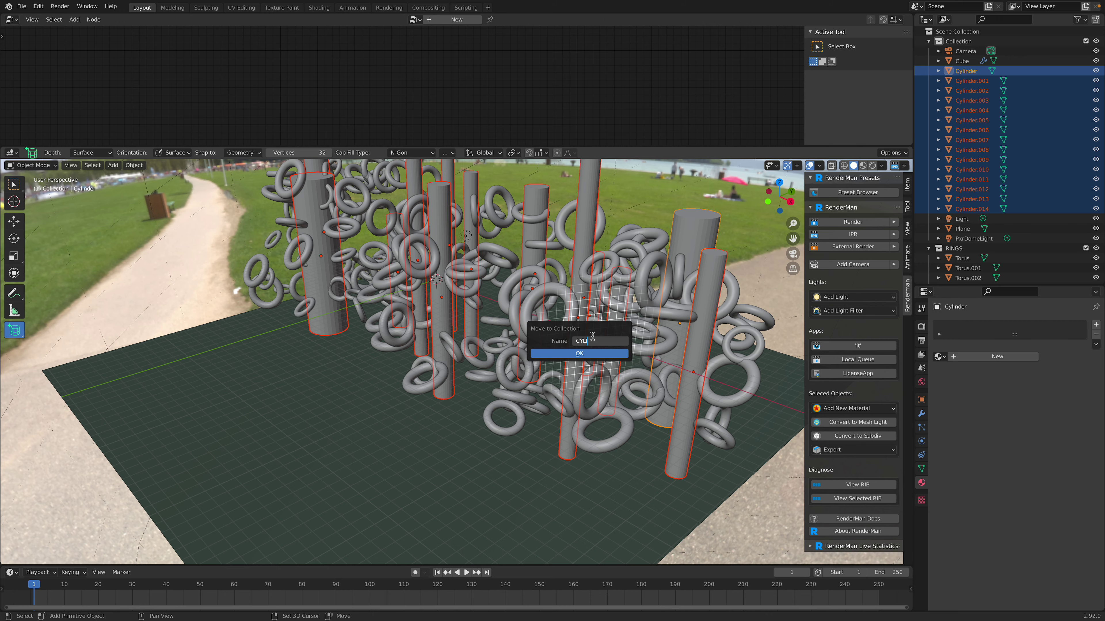
{"action": "left_click", "coordinate": [595, 354]}
Switch back to the Select Box tool and save the file
{"action": "middle_click_drag", "start_coordinate": [595, 354], "coordinate": [435, 331]}
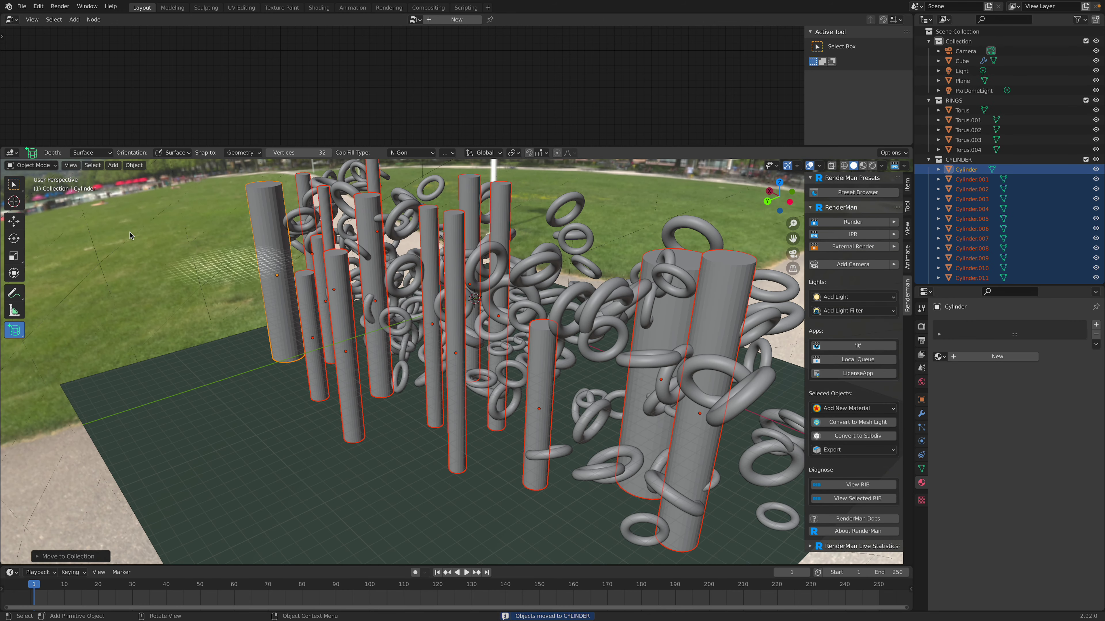
{"action": "left_click", "coordinate": [21, 186]}
{"action": "middle_click_drag", "start_coordinate": [342, 335], "coordinate": [426, 378]}
{"action": "left_click", "coordinate": [539, 394]}
{"action": "key", "text": "ctrl+s"}
Select Cylinder through Cylinder.014 and assign them the maroon-plastic material from the Plastic category of the RenderMan preset library
{"action": "left_click", "coordinate": [966, 169]}
{"action": "scroll", "coordinate": [972, 261], "scroll_direction": "down", "scroll_amount": 3}
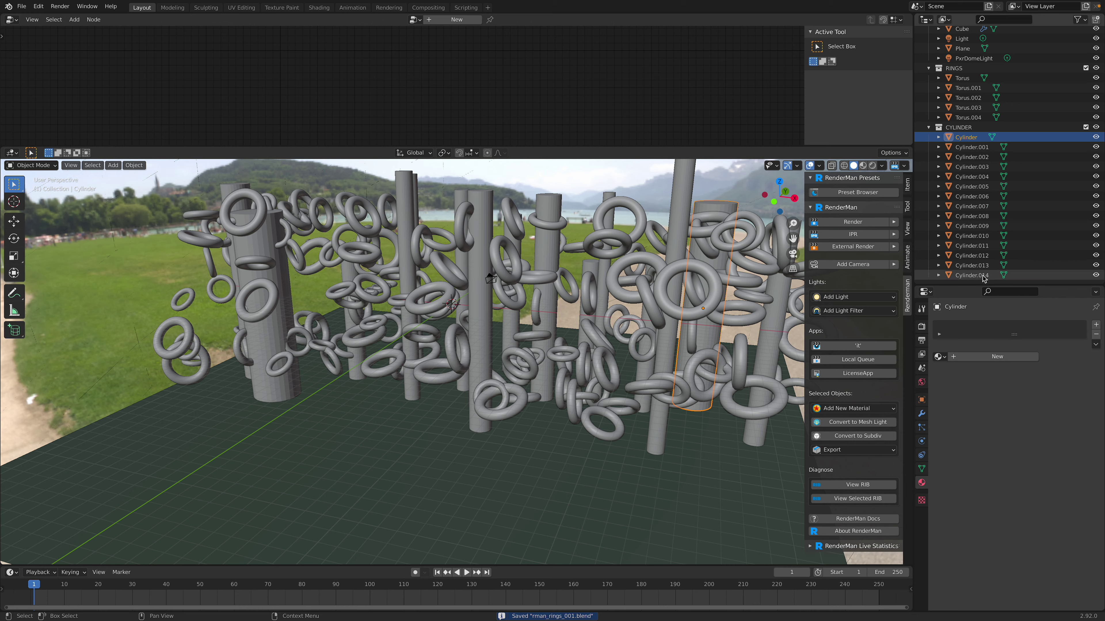
{"action": "left_click", "coordinate": [974, 275], "text": "shift"}
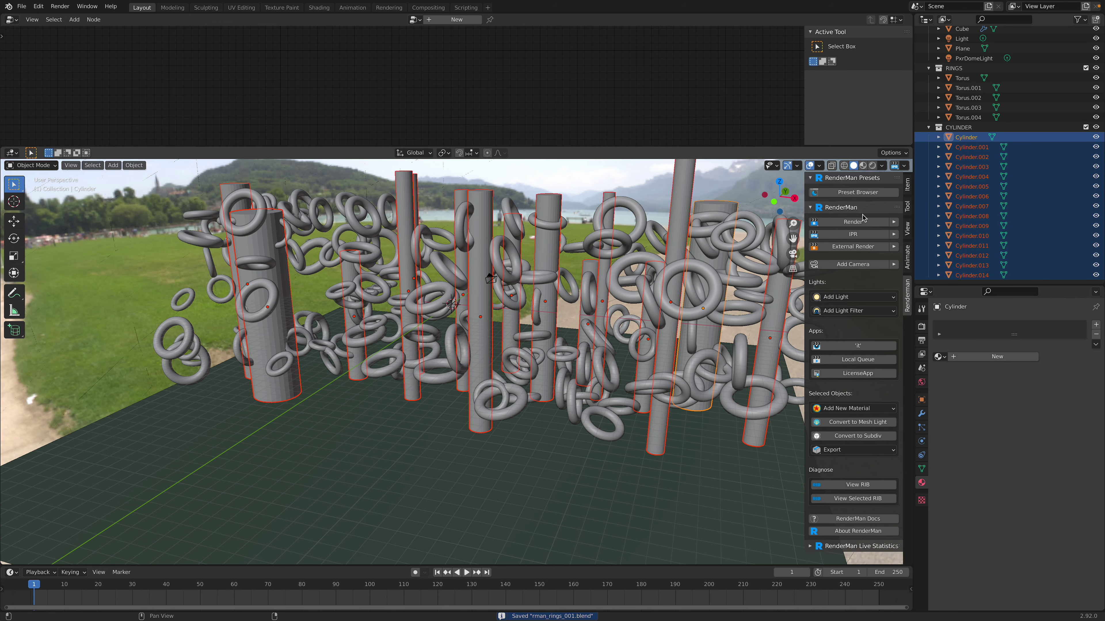
{"action": "left_click", "coordinate": [857, 193]}
{"action": "scroll", "coordinate": [714, 436], "scroll_direction": "down", "scroll_amount": 5}
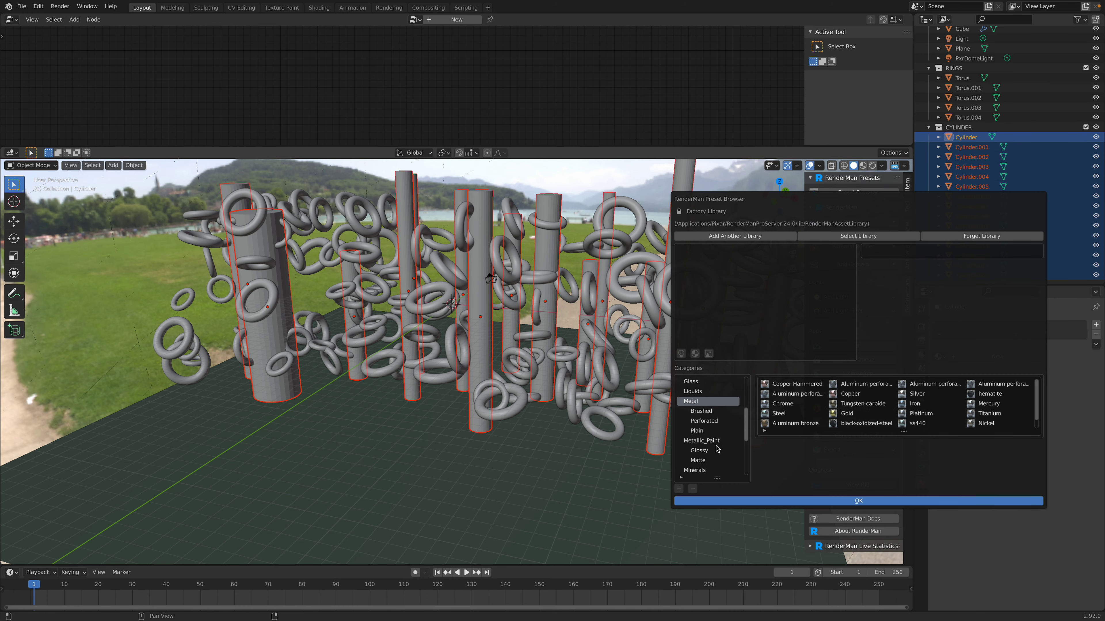
{"action": "scroll", "coordinate": [716, 448], "scroll_direction": "down", "scroll_amount": 3}
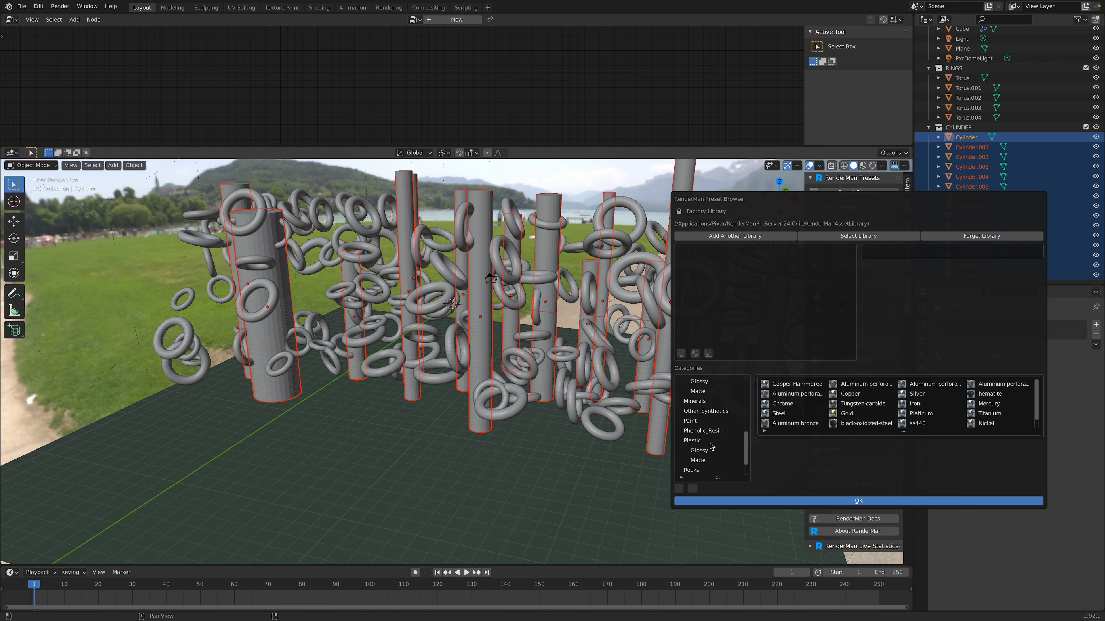
{"action": "left_click", "coordinate": [712, 444]}
{"action": "left_click", "coordinate": [802, 404]}
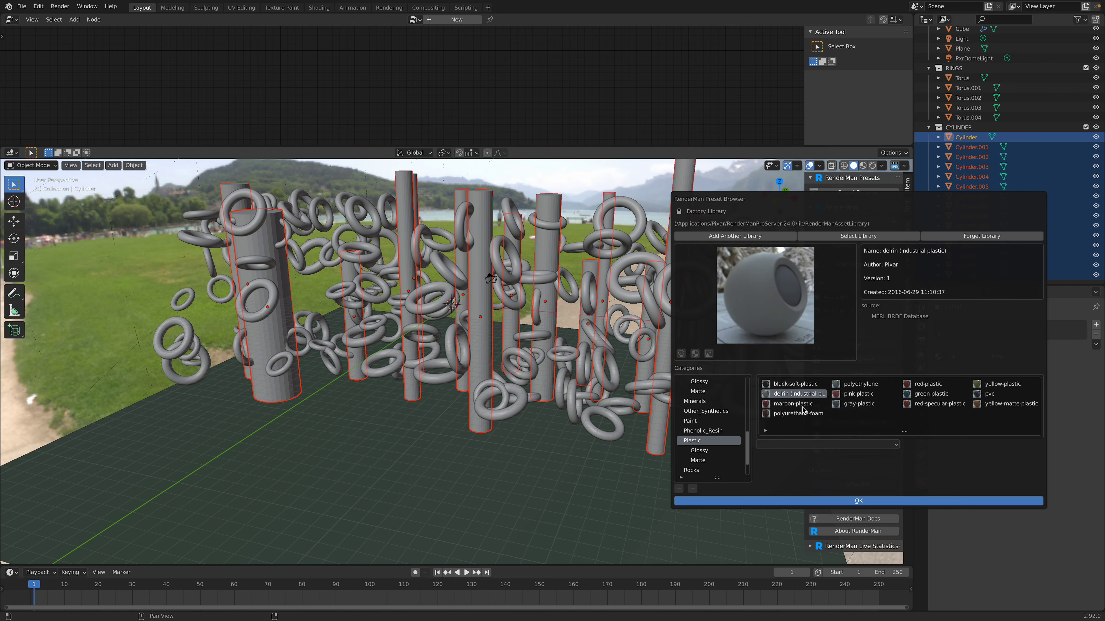
{"action": "left_click", "coordinate": [832, 445]}
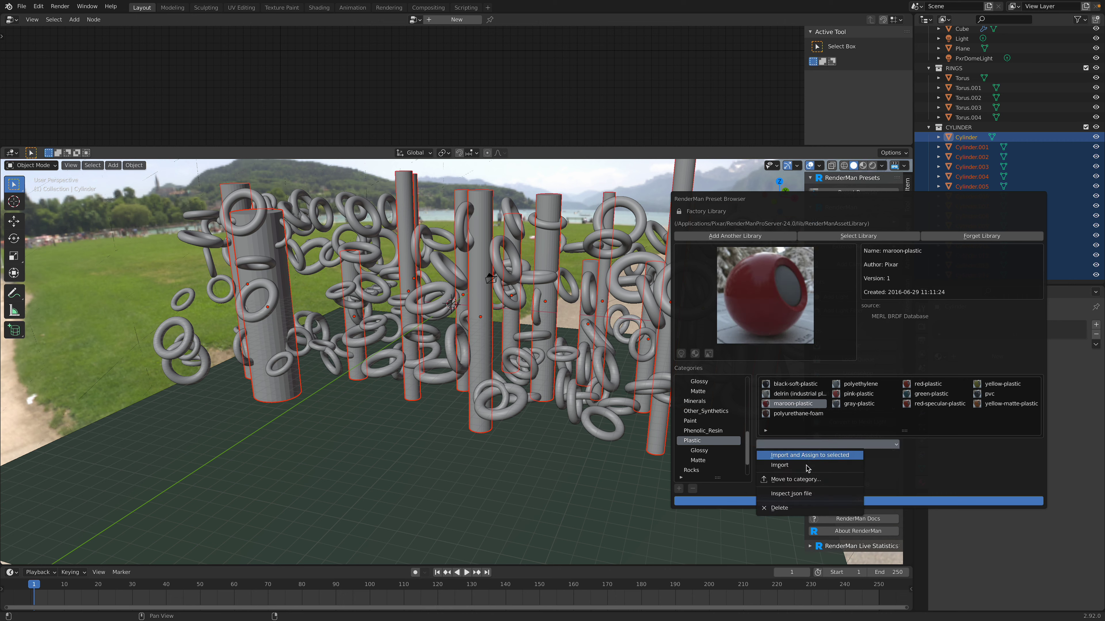
{"action": "left_click", "coordinate": [775, 499]}
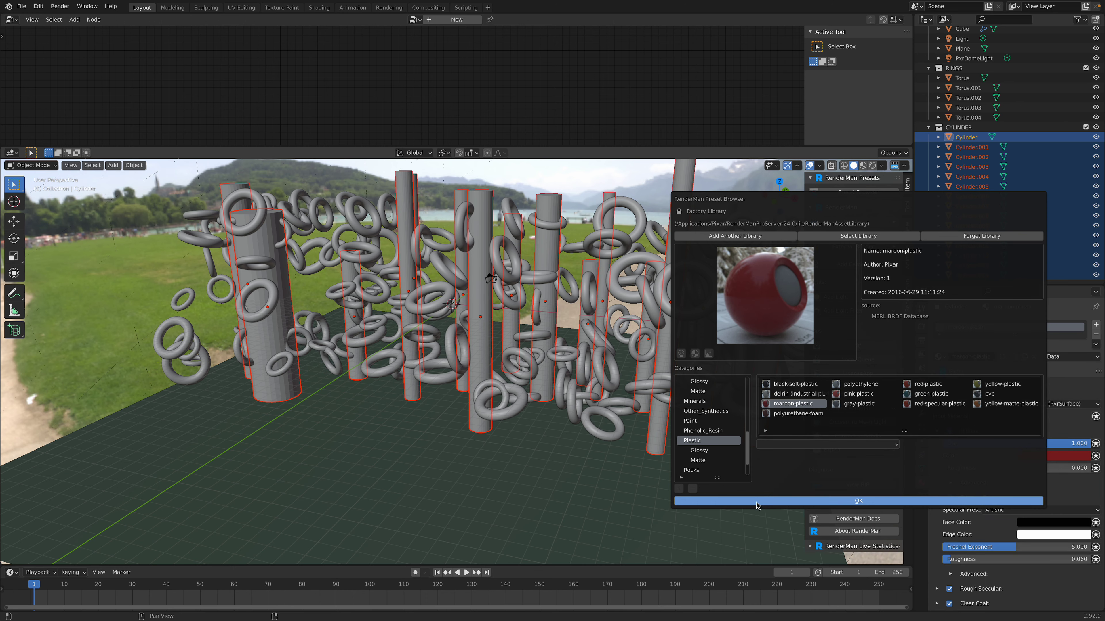
{"action": "left_click", "coordinate": [757, 504]}
Preview the maroon columns and rings with a RenderMan viewport render from another side, and stop it
{"action": "middle_click_drag", "start_coordinate": [572, 434], "coordinate": [684, 297]}
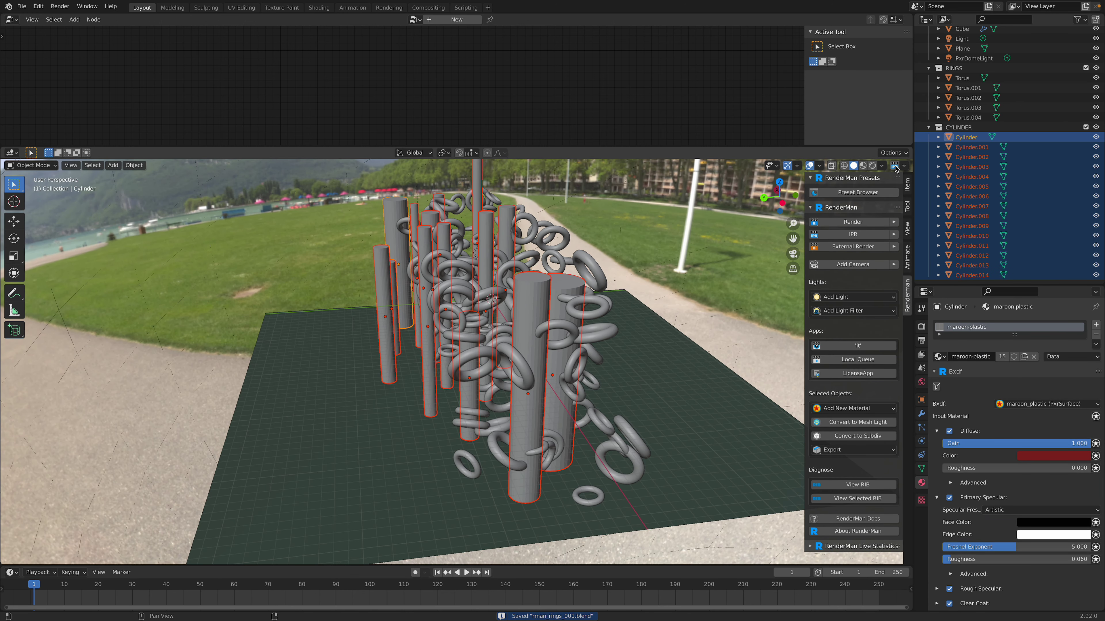
{"action": "key", "text": "z"}
{"action": "left_click", "coordinate": [621, 285]}
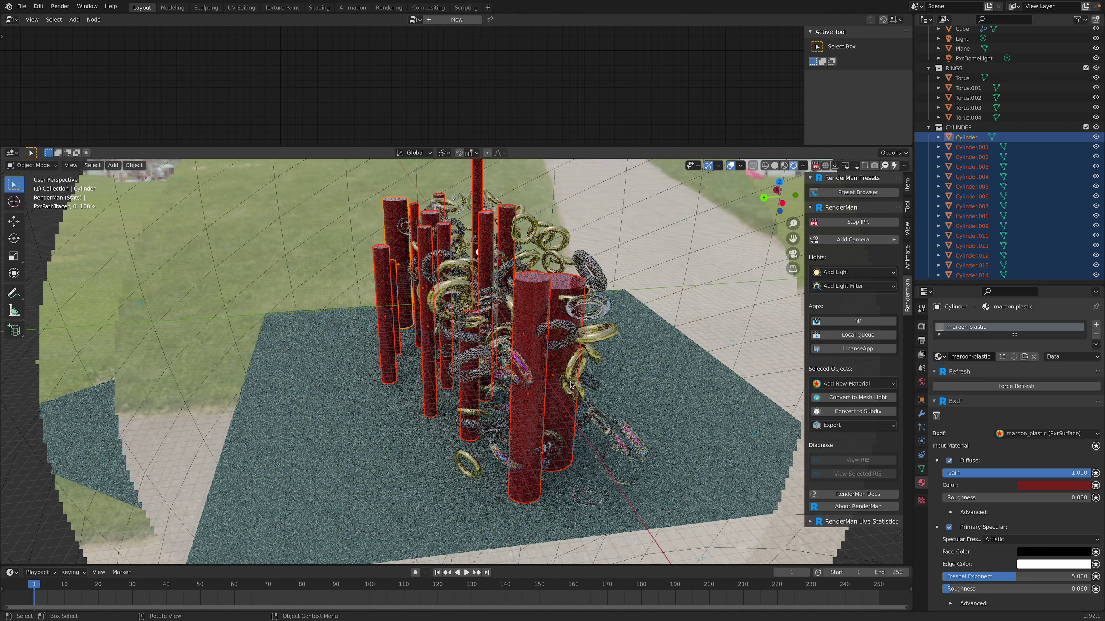
{"action": "middle_click_drag", "start_coordinate": [591, 385], "coordinate": [542, 384]}
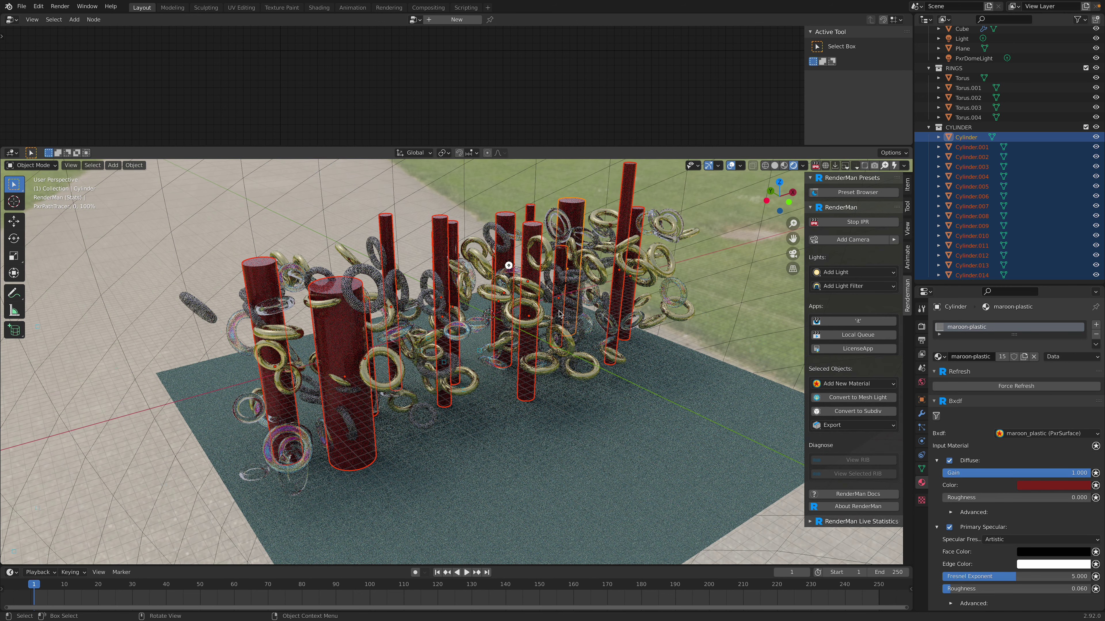
{"action": "left_click", "coordinate": [816, 165]}
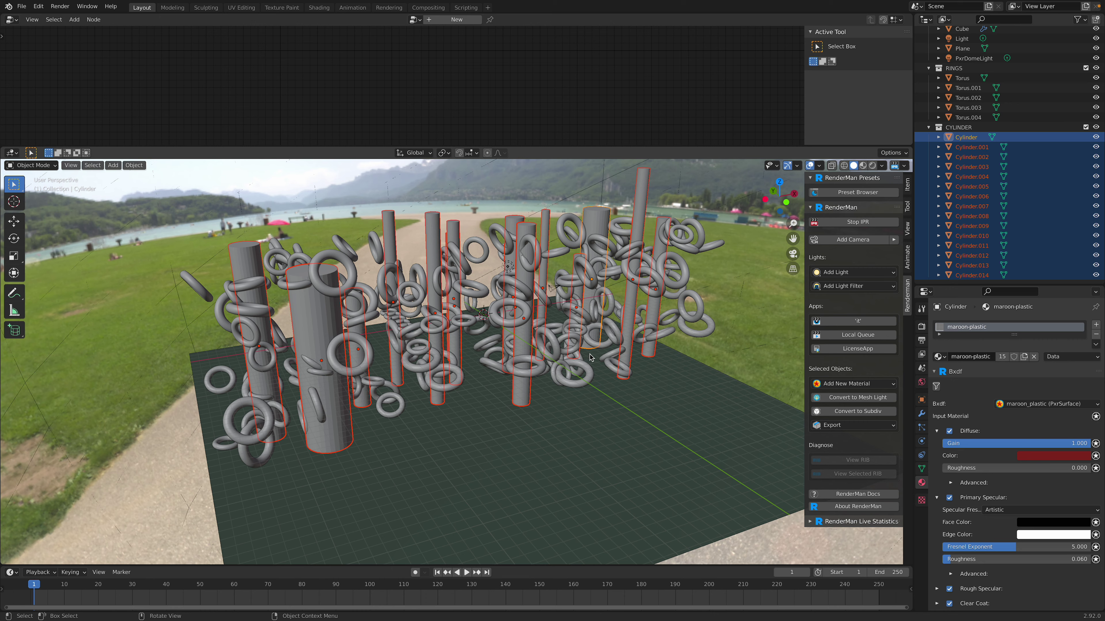
Add a Solidify modifier to the floor plane and set its thickness to 0.066 m
{"action": "left_click", "coordinate": [638, 392]}
{"action": "middle_click_drag", "start_coordinate": [637, 391], "coordinate": [605, 354]}
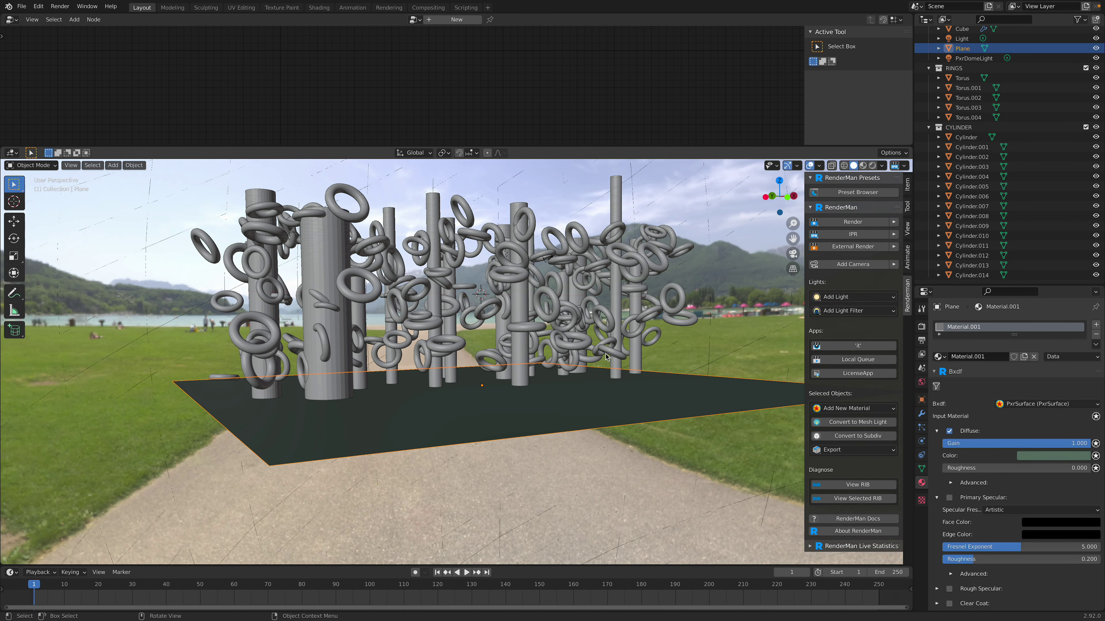
{"action": "left_click", "coordinate": [922, 415]}
{"action": "left_click", "coordinate": [974, 324]}
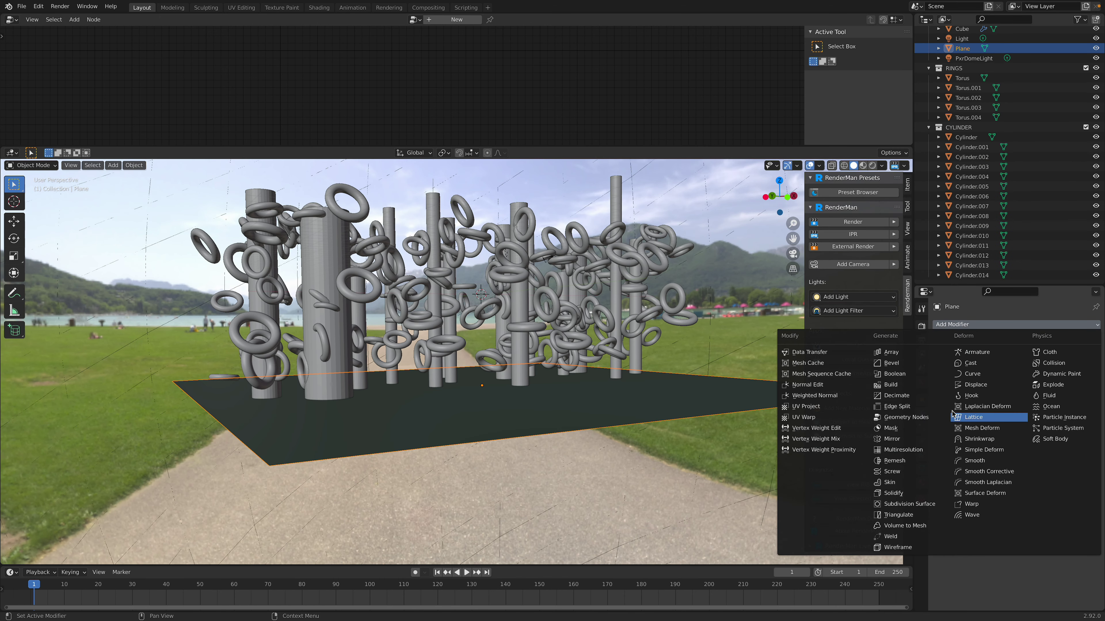
{"action": "left_click", "coordinate": [914, 493]}
{"action": "left_click_drag", "start_coordinate": [1043, 368], "coordinate": [1079, 368]}
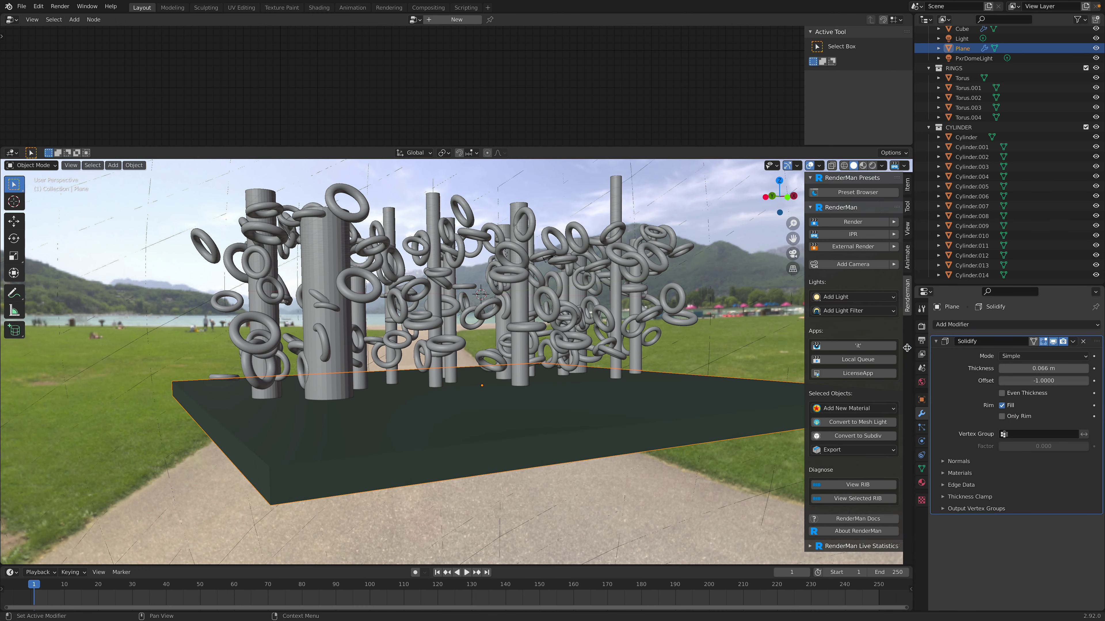
Hide the 3D viewport's sidebar and save the file
{"action": "key", "text": "n"}
{"action": "middle_click_drag", "start_coordinate": [806, 312], "coordinate": [142, 195]}
{"action": "key", "text": "ctrl+s"}
Export the scene as the USD file rman_rings_001.usdc to the Desktop folder with experimental Instancing enabled
{"action": "left_click", "coordinate": [22, 6]}
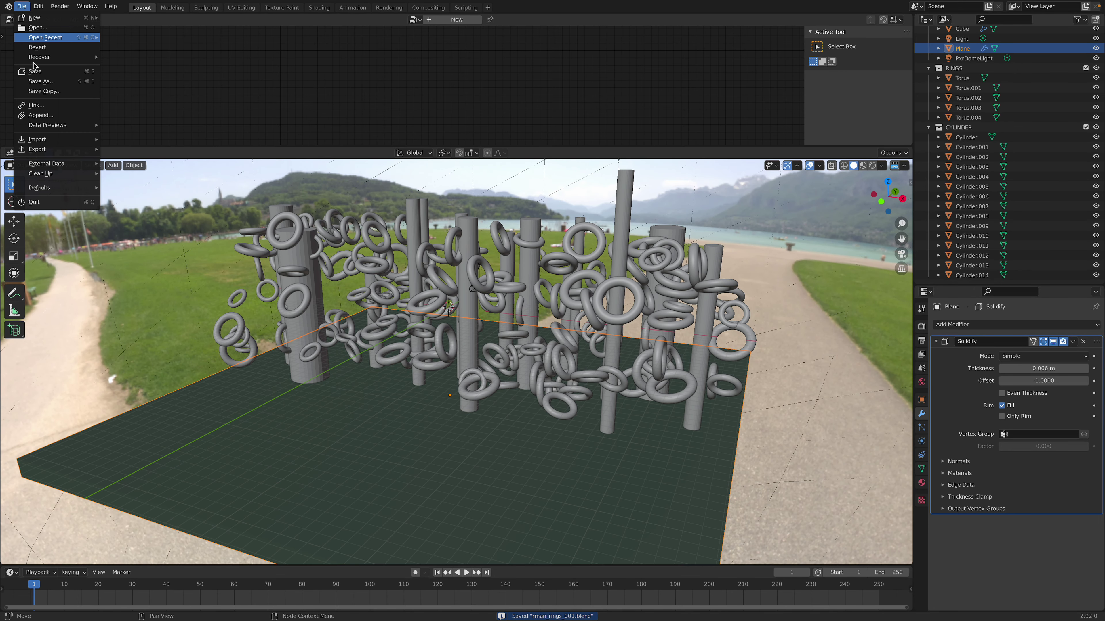
{"action": "mouse_move", "coordinate": [66, 149]}
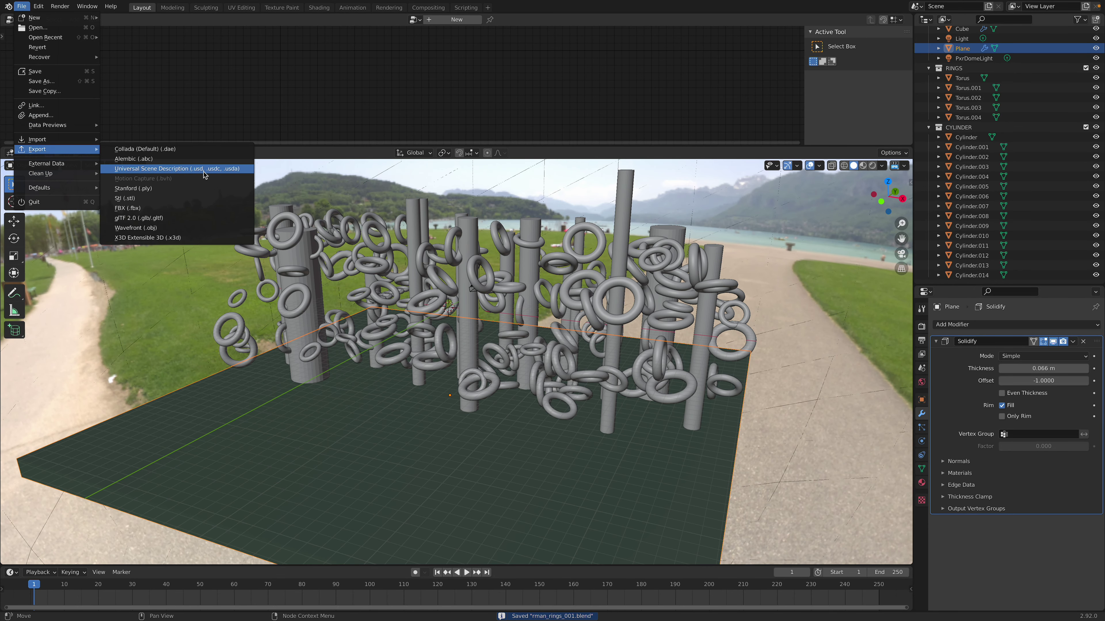
{"action": "left_click", "coordinate": [213, 171]}
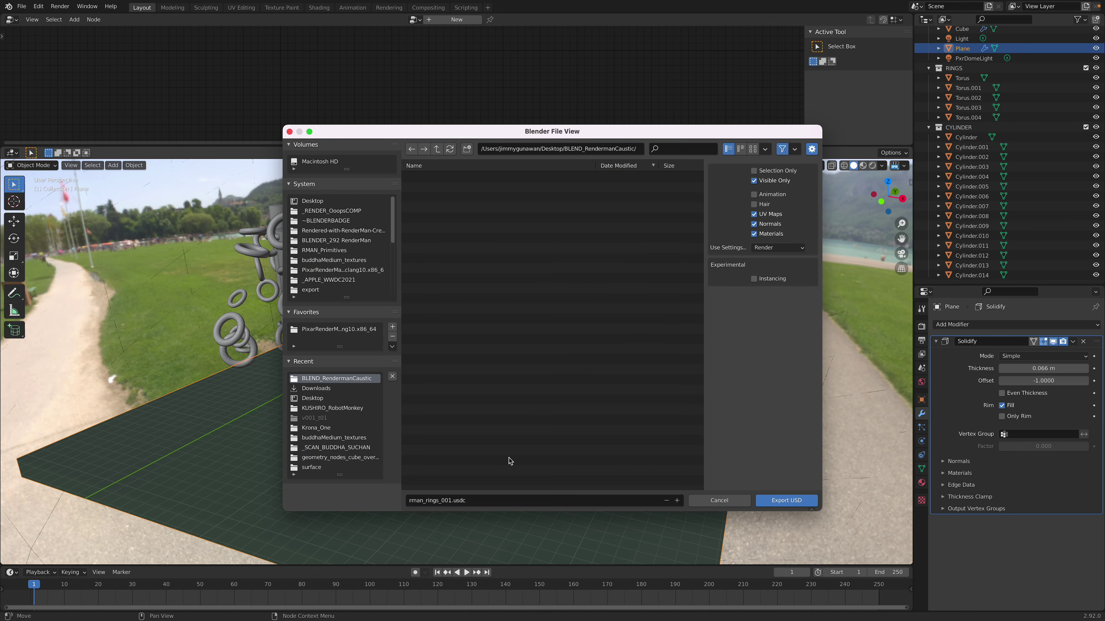
{"action": "left_click", "coordinate": [350, 203]}
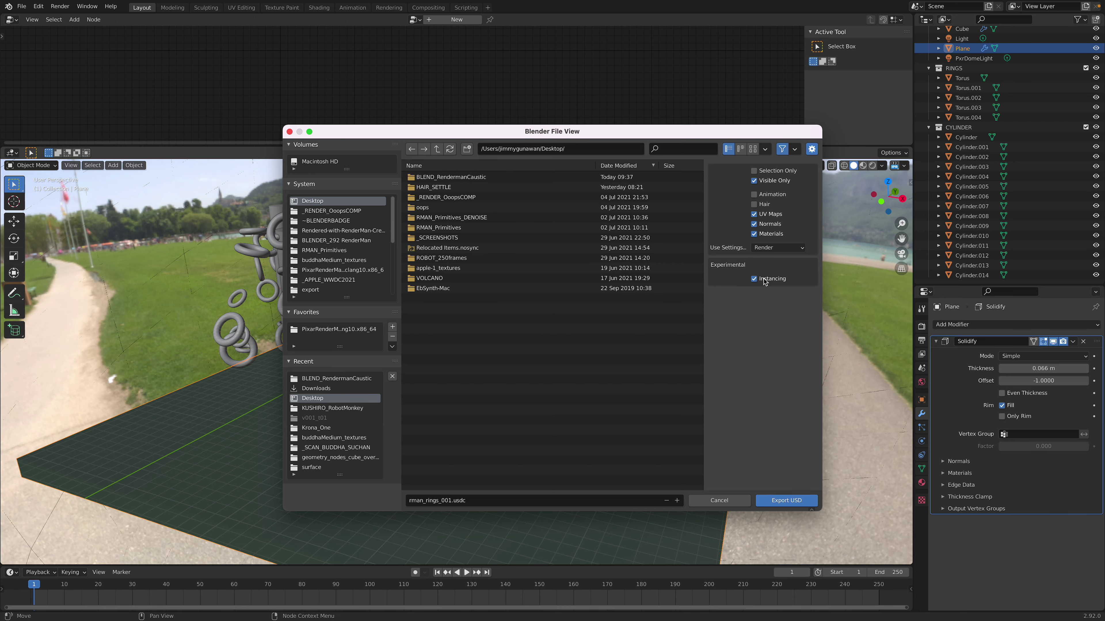
{"action": "left_click", "coordinate": [796, 503]}
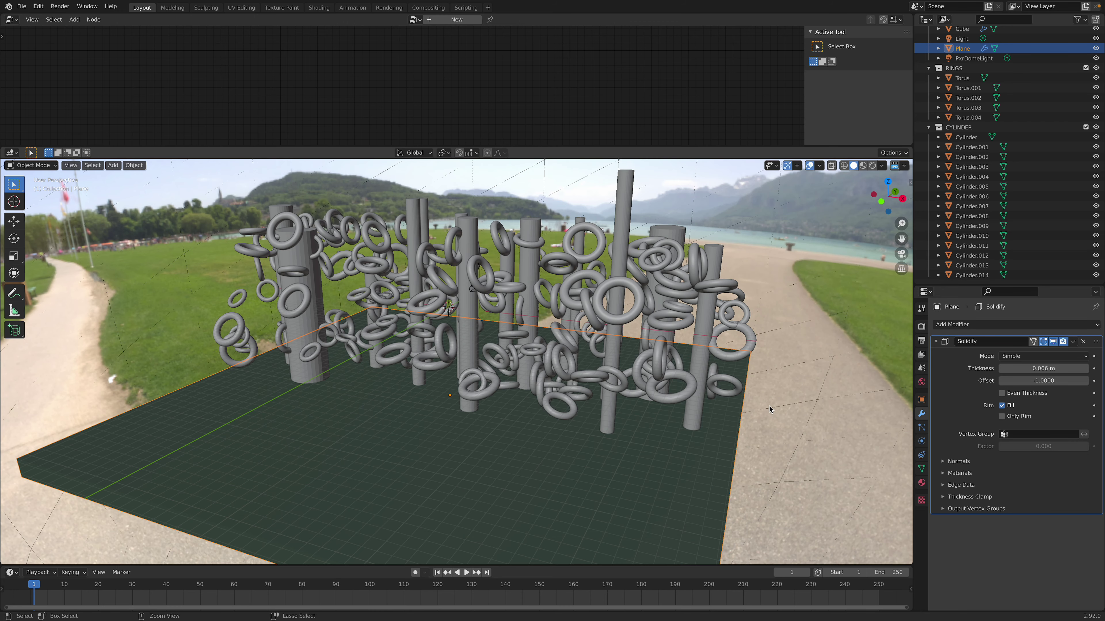
Switch to the Finder's Desktop folder and load rman_rings_001.usdc into Reality Converter
{"action": "key", "text": "ctrl+Left"}
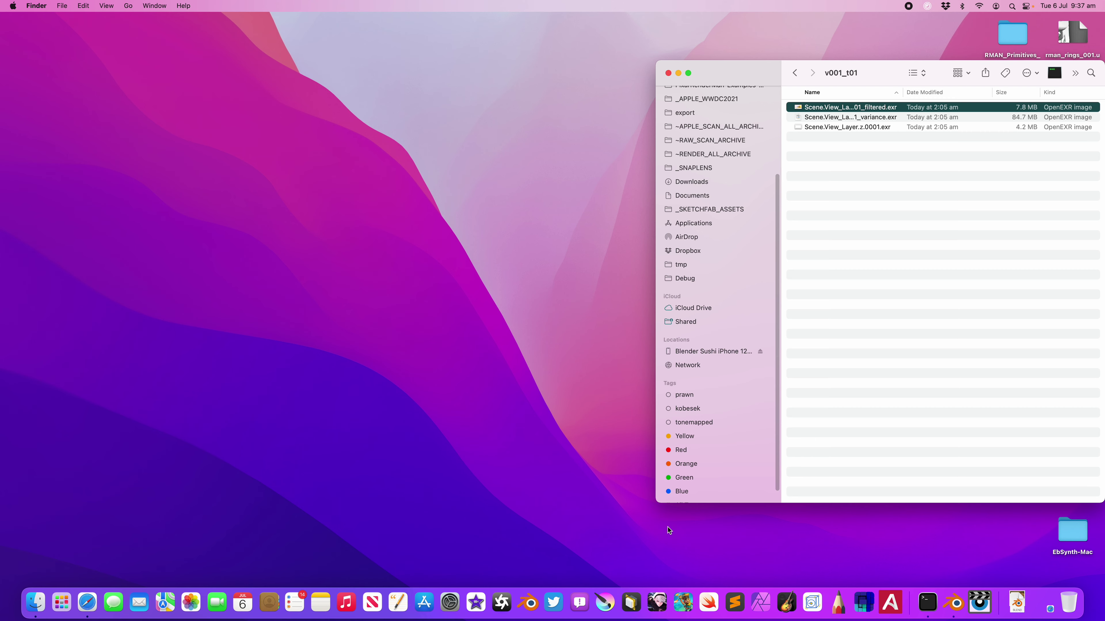
{"action": "scroll", "coordinate": [712, 116], "scroll_direction": "up", "scroll_amount": 4}
{"action": "scroll", "coordinate": [757, 126], "scroll_direction": "up", "scroll_amount": 2}
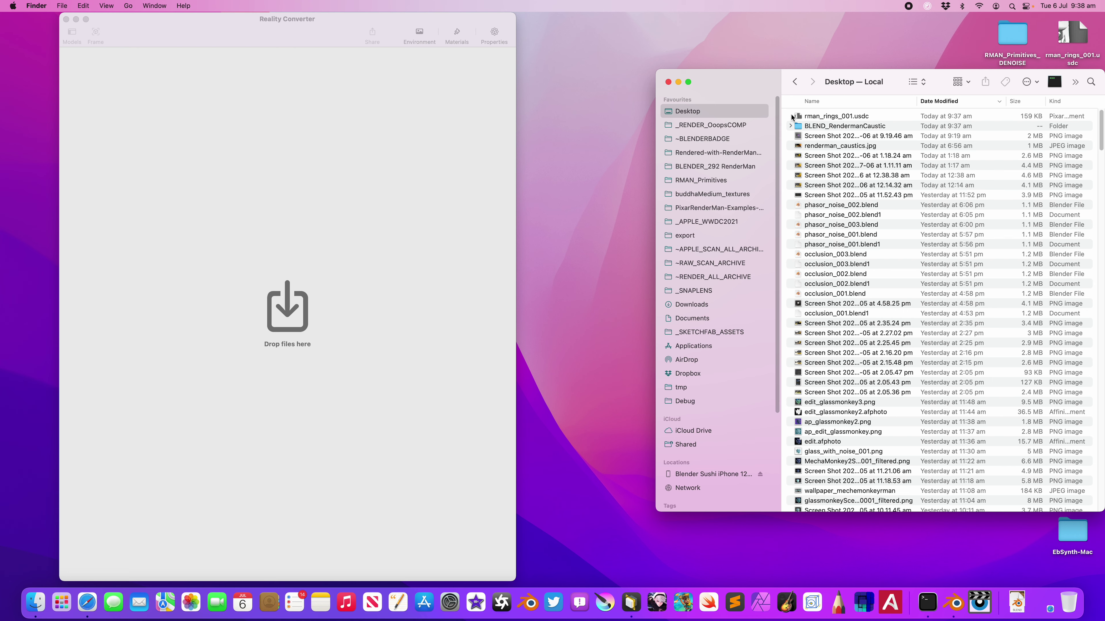
{"action": "left_click_drag", "start_coordinate": [826, 116], "coordinate": [407, 175]}
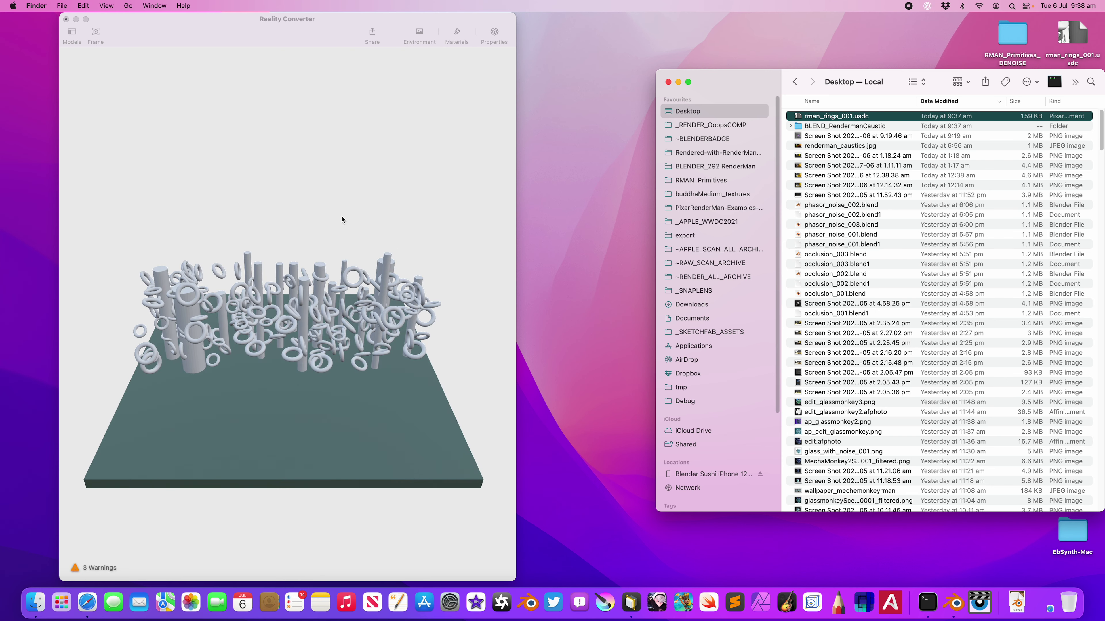
Widen the Reality Converter window and examine the model and its material list, displaying the Soap_Bubble entry
{"action": "left_click", "coordinate": [382, 237]}
{"action": "left_click_drag", "start_coordinate": [396, 254], "coordinate": [341, 257]}
{"action": "left_click_drag", "start_coordinate": [517, 256], "coordinate": [648, 256]}
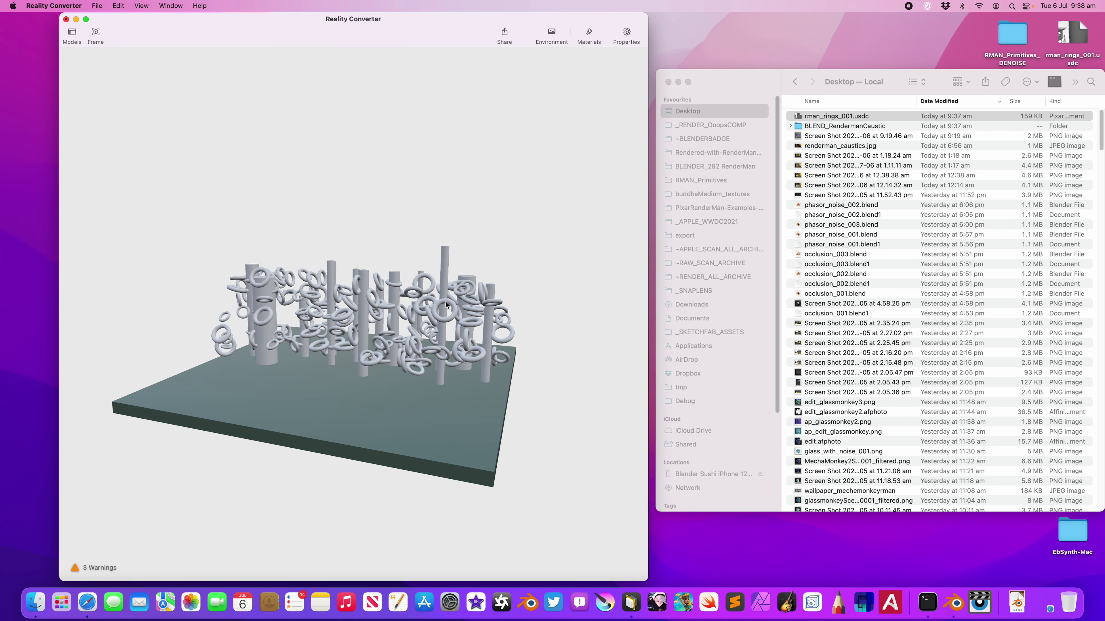
{"action": "left_click", "coordinate": [586, 39]}
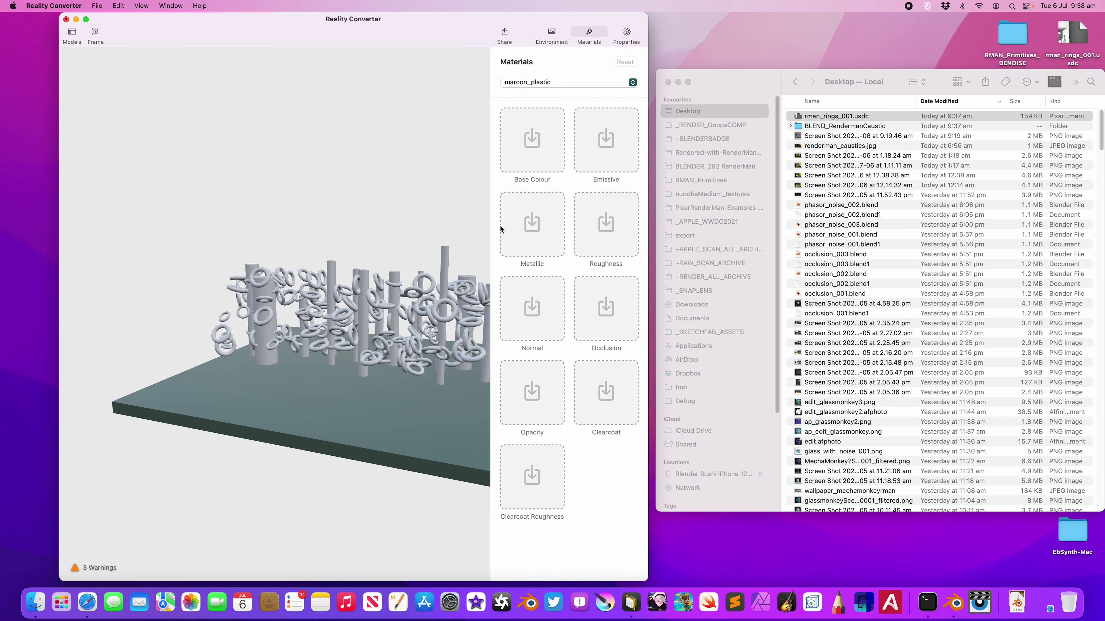
{"action": "left_click", "coordinate": [536, 84]}
{"action": "left_click", "coordinate": [527, 112]}
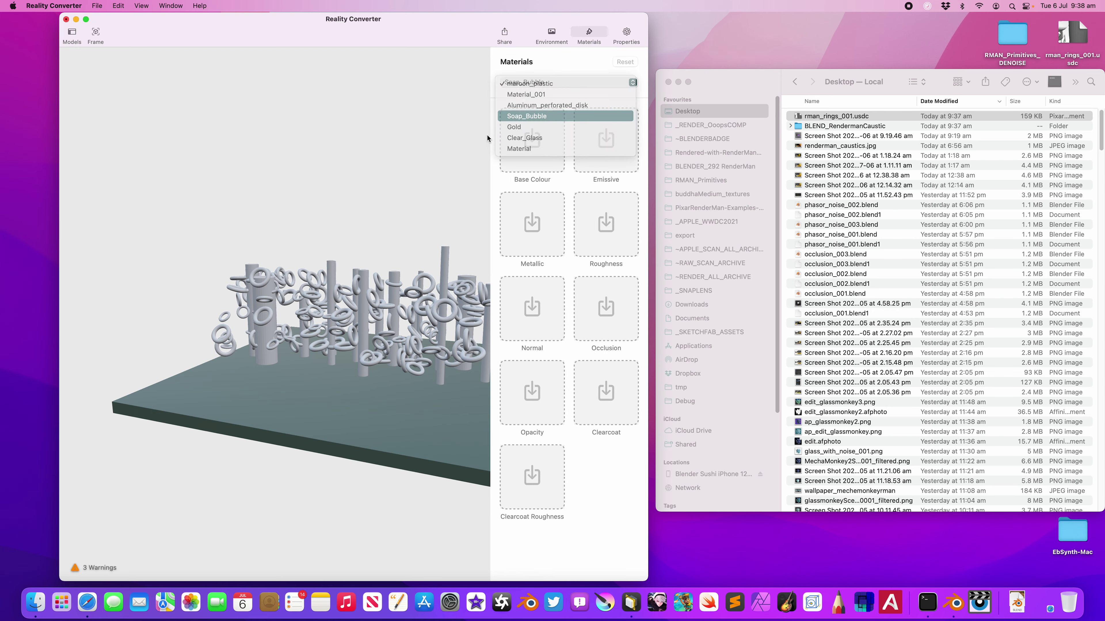
{"action": "left_click_drag", "start_coordinate": [348, 233], "coordinate": [319, 266]}
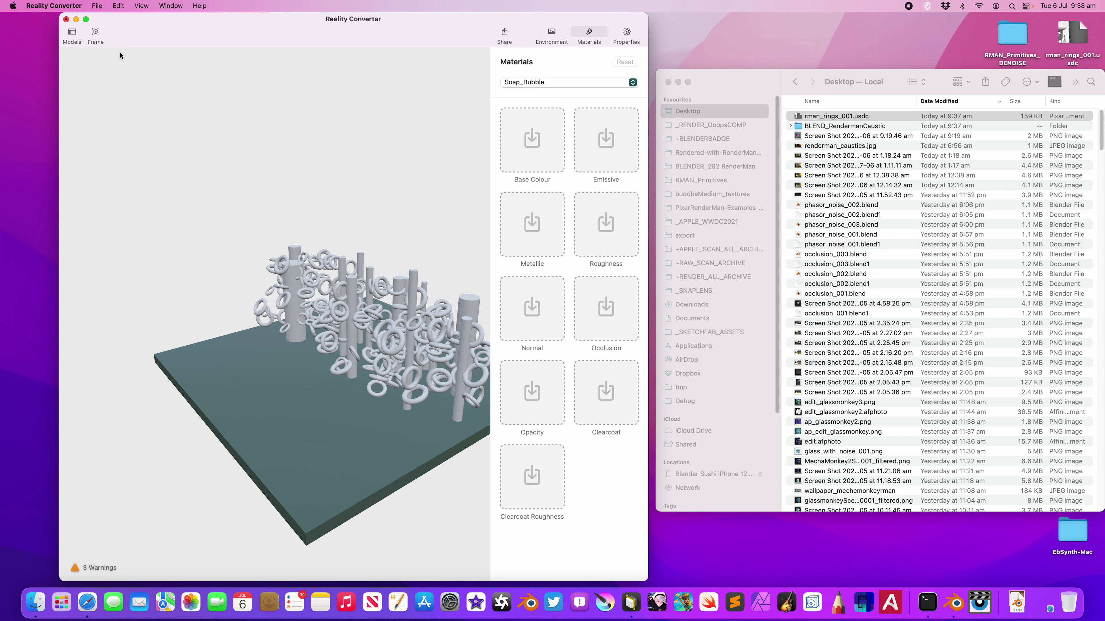
Quit Reality Converter without exporting the model and switch back to Blender
{"action": "left_click", "coordinate": [96, 6]}
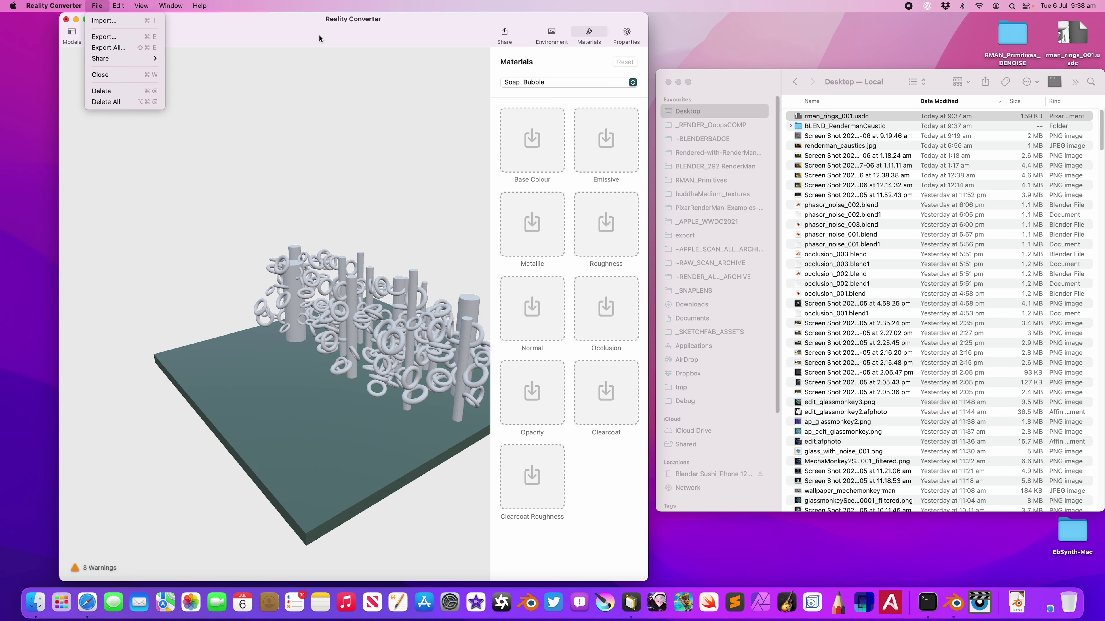
{"action": "left_click", "coordinate": [349, 255]}
{"action": "left_click_drag", "start_coordinate": [350, 255], "coordinate": [364, 279]}
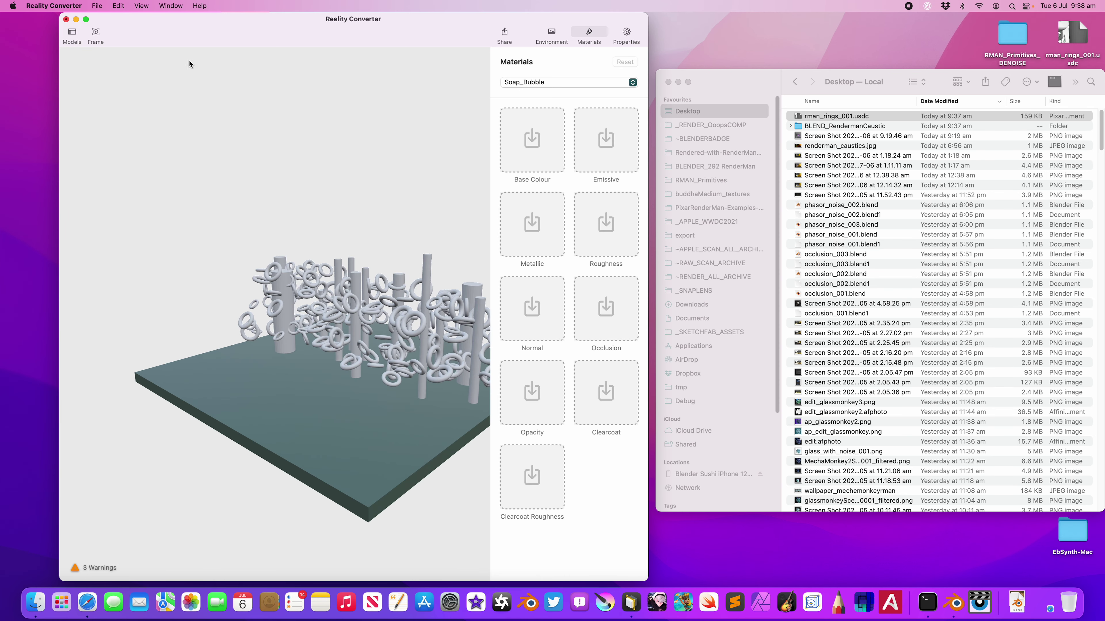
{"action": "left_click_drag", "start_coordinate": [147, 22], "coordinate": [179, 22]}
{"action": "key", "text": "super+q"}
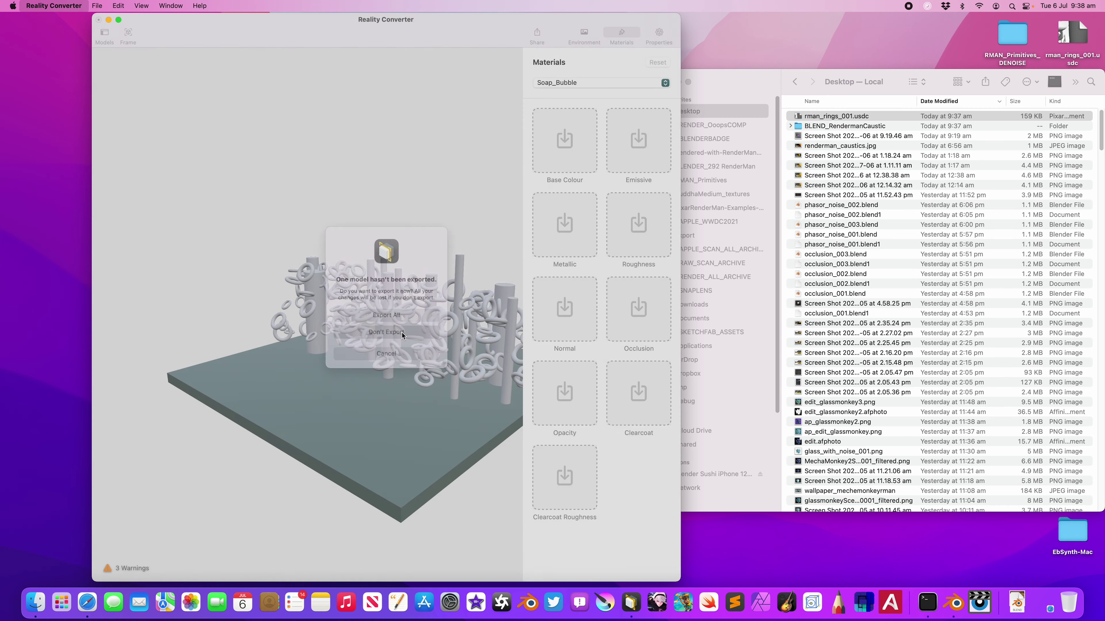
{"action": "left_click", "coordinate": [401, 332]}
{"action": "key", "text": "ctrl+Right"}
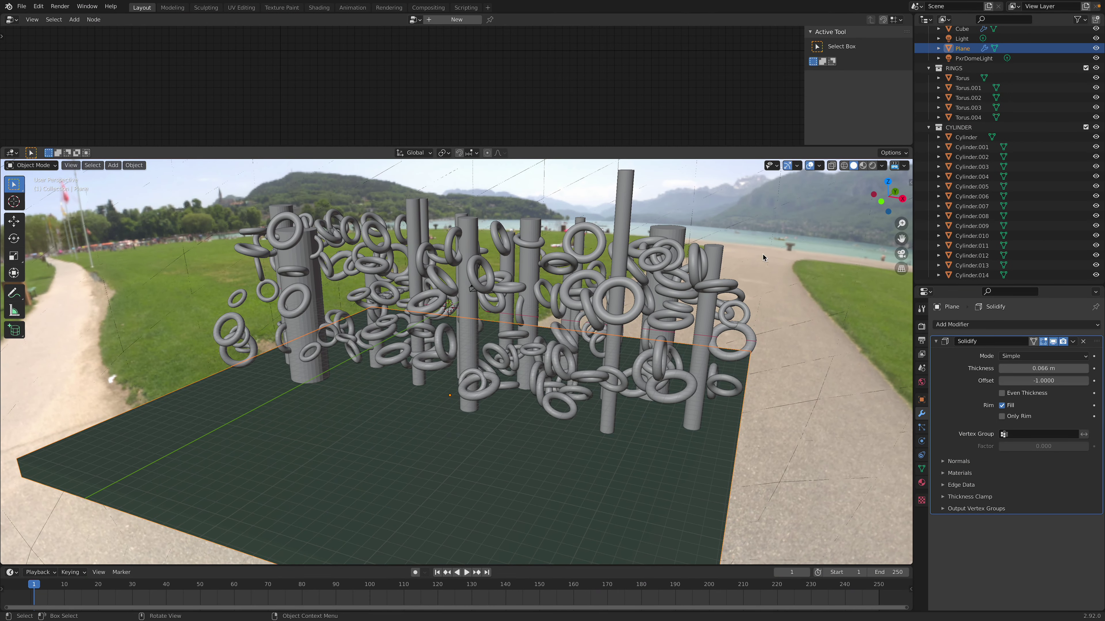
Enlarge the 3D viewport by shrinking the node editor above it
{"action": "left_click_drag", "start_coordinate": [757, 147], "coordinate": [750, 81]}
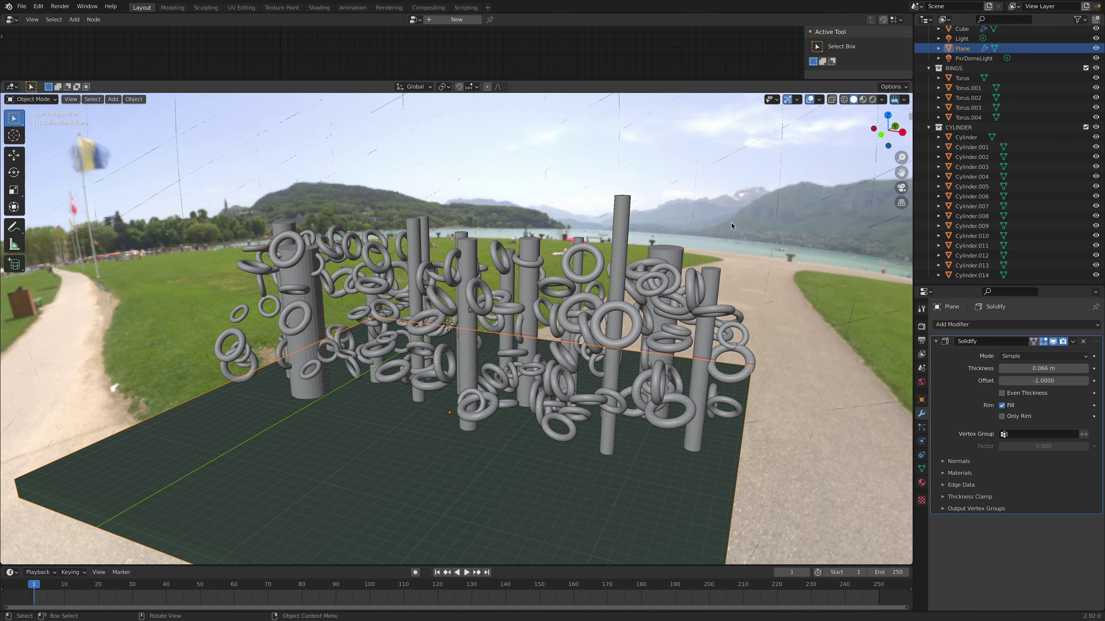
{"action": "middle_click_drag", "start_coordinate": [733, 231], "coordinate": [727, 202]}
{"action": "scroll", "coordinate": [711, 246], "scroll_direction": "up", "scroll_amount": 10}
{"action": "scroll", "coordinate": [671, 286], "scroll_direction": "down", "scroll_amount": 5}
{"action": "middle_click_drag", "start_coordinate": [671, 286], "coordinate": [735, 346]}
{"action": "scroll", "coordinate": [672, 398], "scroll_direction": "down", "scroll_amount": 3}
Scale the floor plane to about 0.54 along the global Y axis and save the file
{"action": "key", "text": "s"}
{"action": "key", "text": "x"}
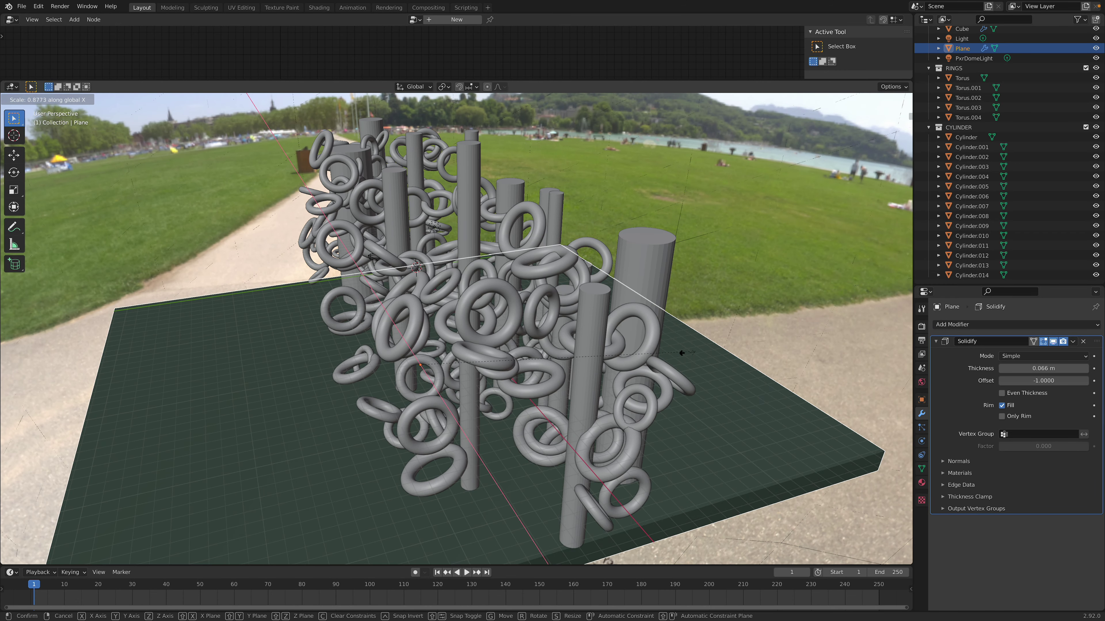
{"action": "key", "text": "y"}
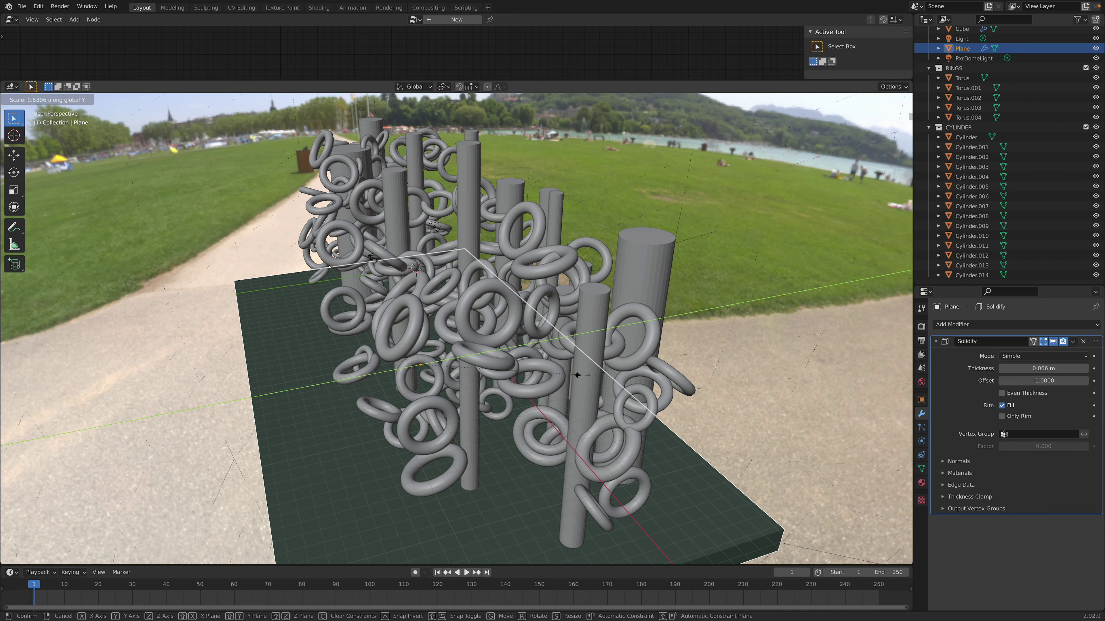
{"action": "left_click", "coordinate": [579, 374]}
{"action": "middle_click_drag", "start_coordinate": [578, 375], "coordinate": [645, 335]}
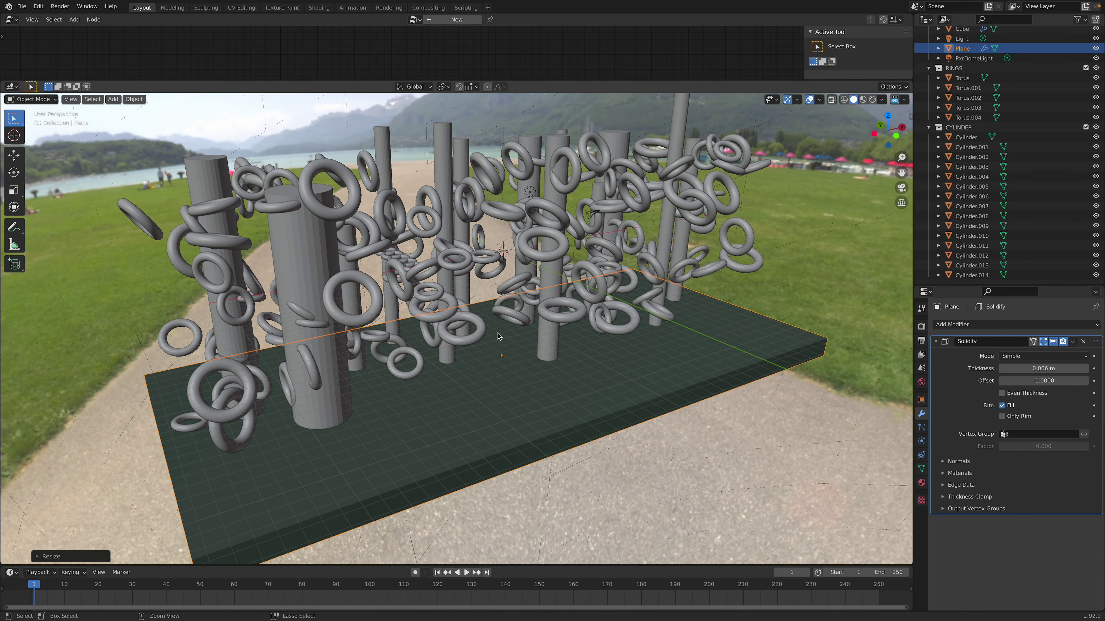
{"action": "key", "text": "ctrl+s"}
Add a tall, narrow box column standing near the front corner of the floor with the Add Cube tool
{"action": "left_click_drag", "start_coordinate": [23, 266], "coordinate": [37, 269]}
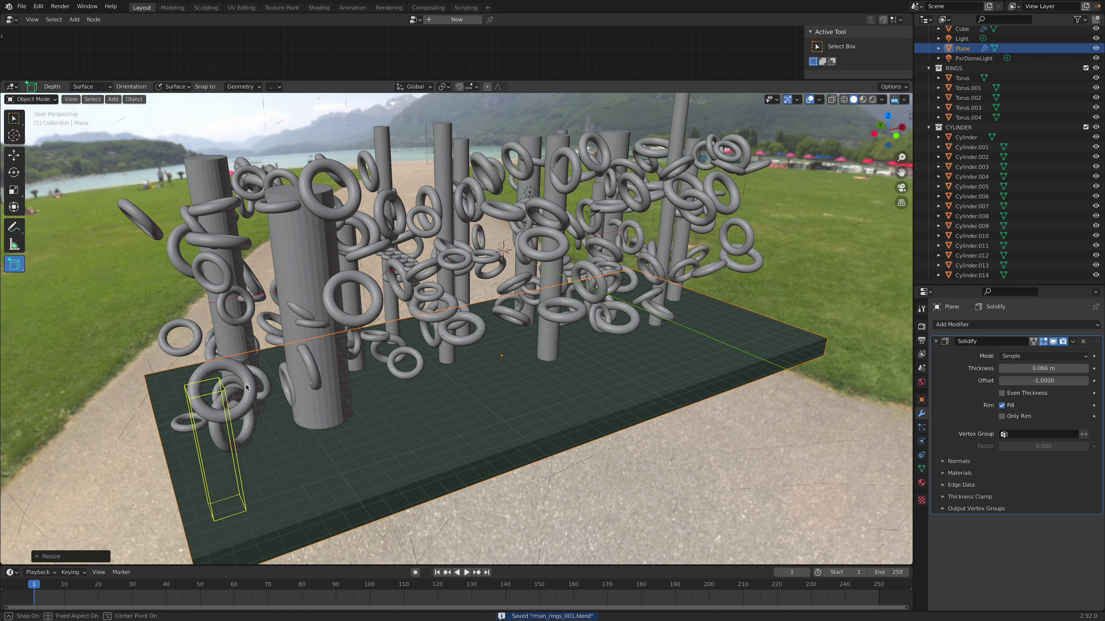
{"action": "left_click", "coordinate": [256, 296]}
{"action": "middle_click_drag", "start_coordinate": [333, 413], "coordinate": [323, 410]}
Duplicate the box along the X axis and repeat the duplication until 17 evenly spaced boxes line the floor's edge
{"action": "key", "text": "shift+d"}
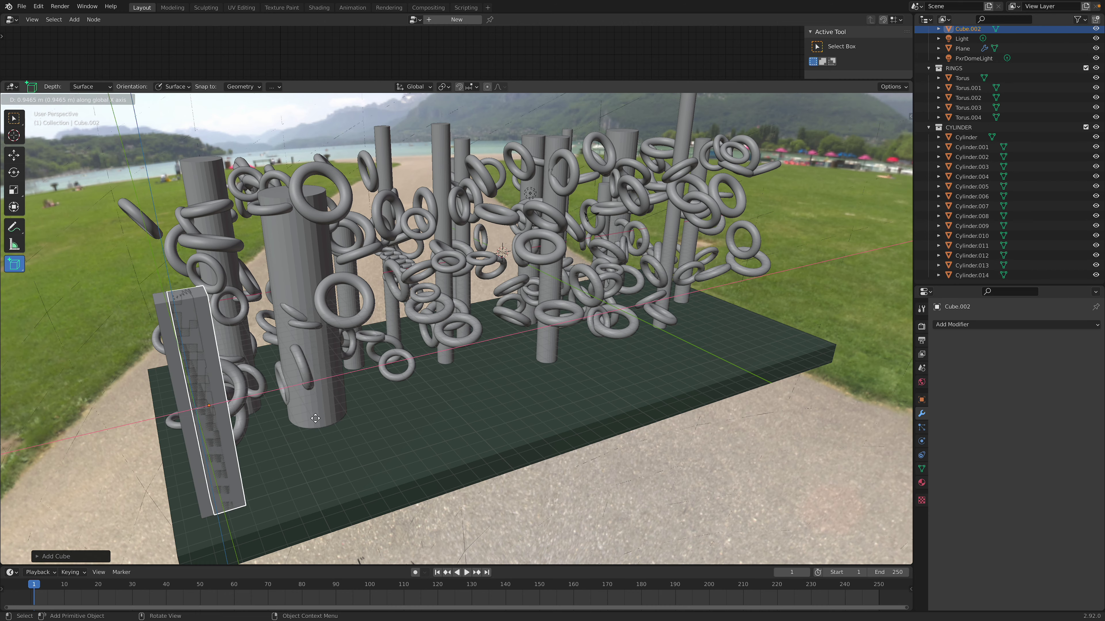
{"action": "key", "text": "x"}
{"action": "left_click", "coordinate": [343, 411]}
{"action": "key", "text": "shift+r"}
{"action": "key", "text": "shift+r"}
{"action": "key", "text": "shift+r"}
{"action": "key", "text": "shift+r"}
{"action": "key", "text": "shift+r"}
{"action": "key", "text": "shift+r"}
{"action": "key", "text": "shift+r"}
{"action": "key", "text": "shift+r"}
{"action": "key", "text": "shift+r"}
{"action": "key", "text": "shift+r"}
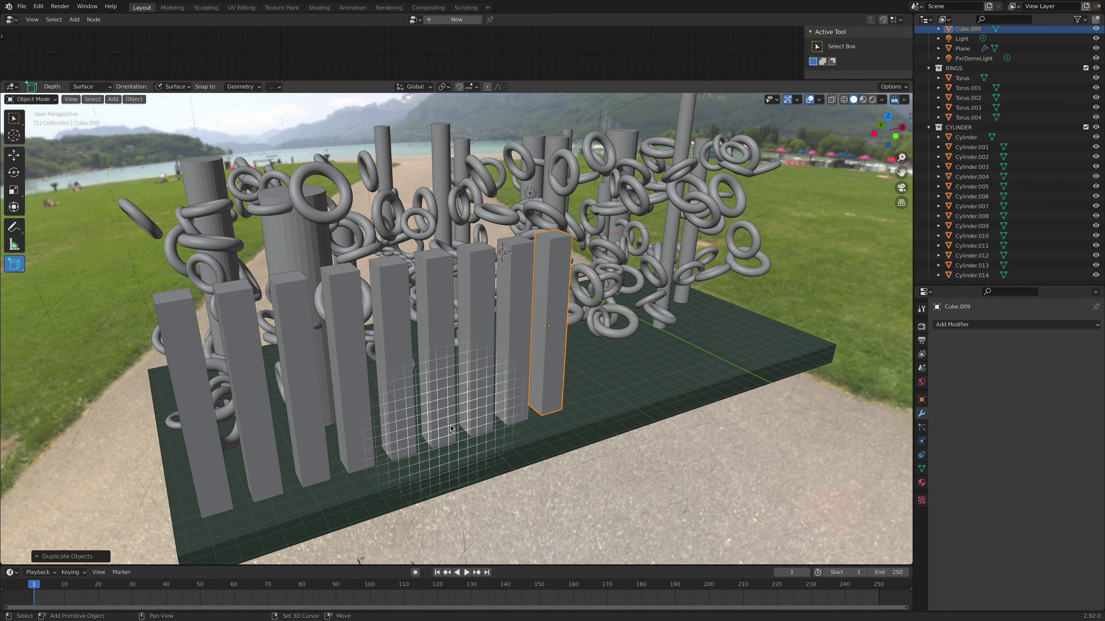
{"action": "key", "text": "shift+r"}
{"action": "key", "text": "shift+r"}
{"action": "key", "text": "shift+r"}
{"action": "key", "text": "shift+r"}
{"action": "key", "text": "shift+r"}
{"action": "middle_click_drag", "start_coordinate": [452, 429], "coordinate": [435, 349]}
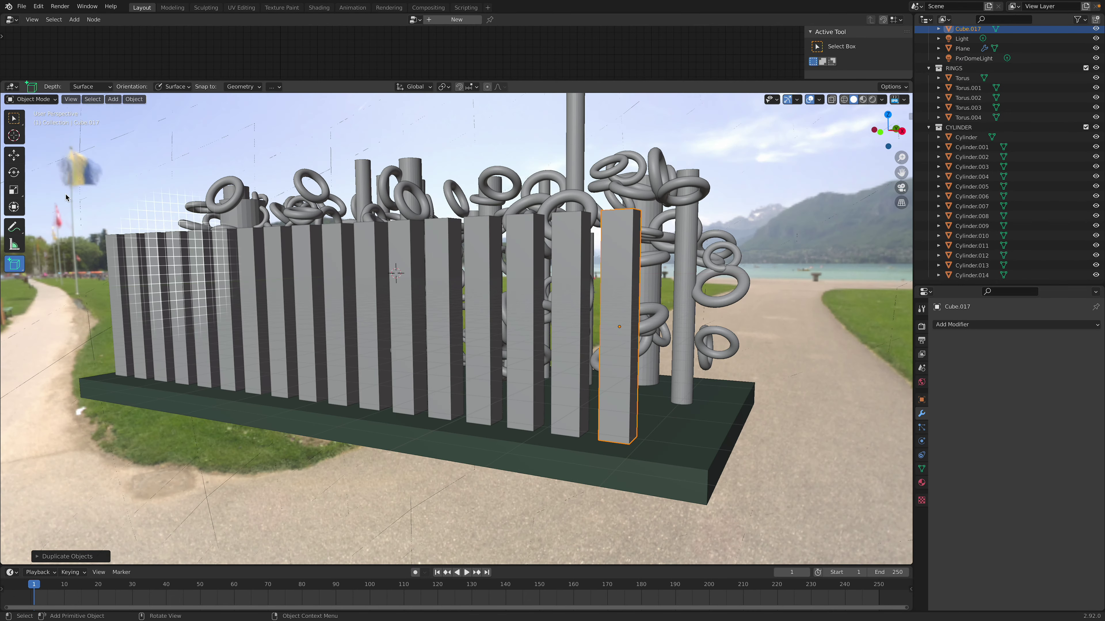
{"action": "left_click", "coordinate": [13, 118]}
{"action": "middle_click_drag", "start_coordinate": [108, 244], "coordinate": [157, 306]}
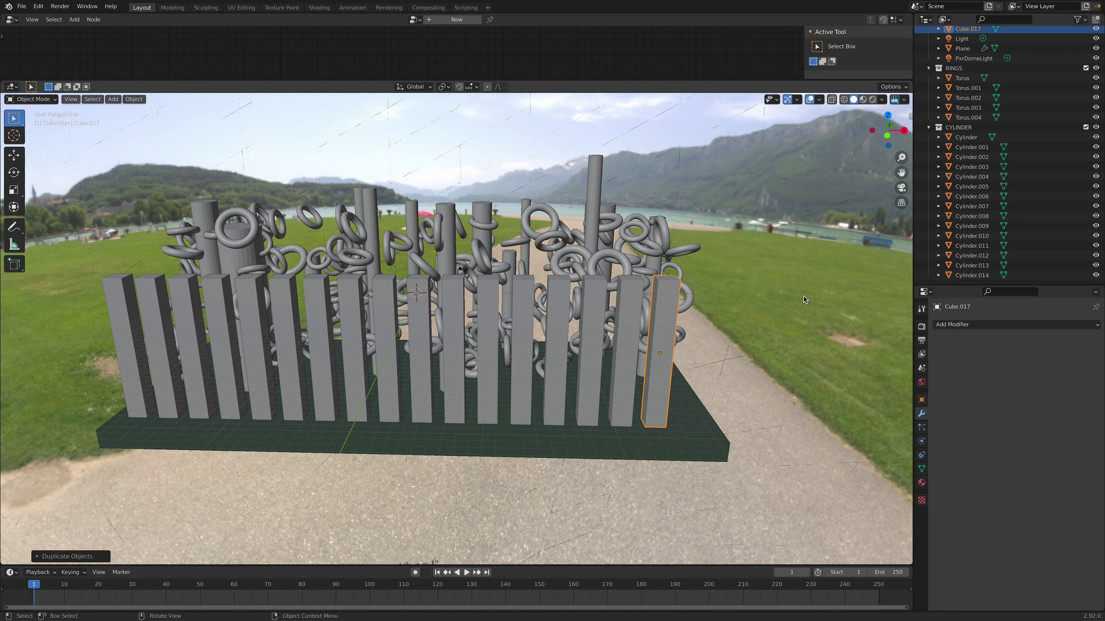
Select all the objects from Cube to Cube.017 and move them into a new collection named BOX
{"action": "left_click", "coordinate": [928, 128]}
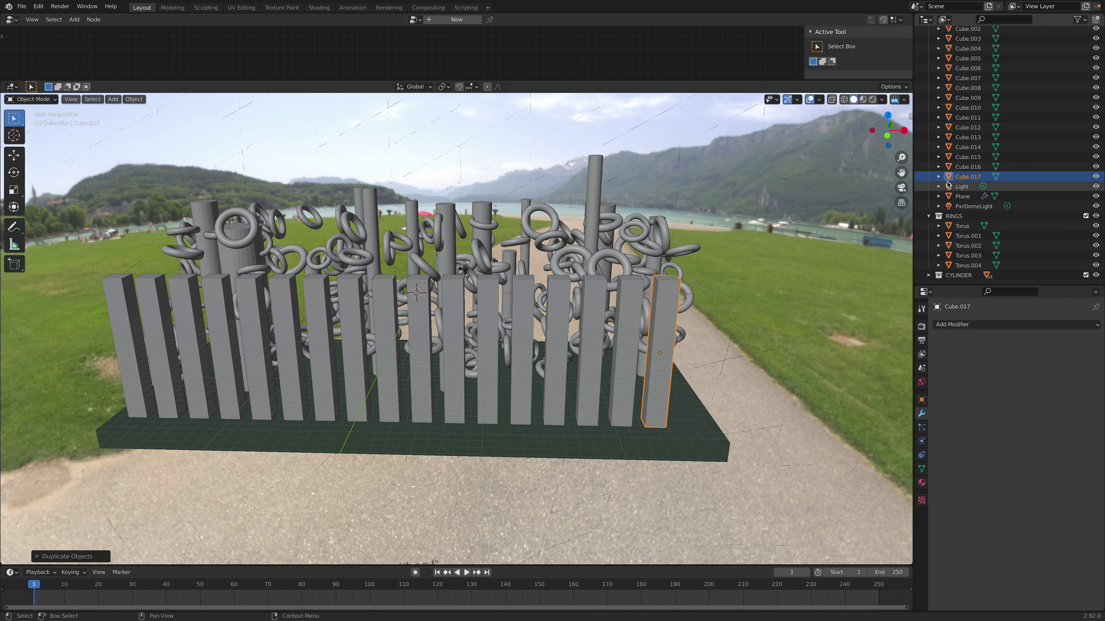
{"action": "scroll", "coordinate": [957, 182], "scroll_direction": "up", "scroll_amount": 5}
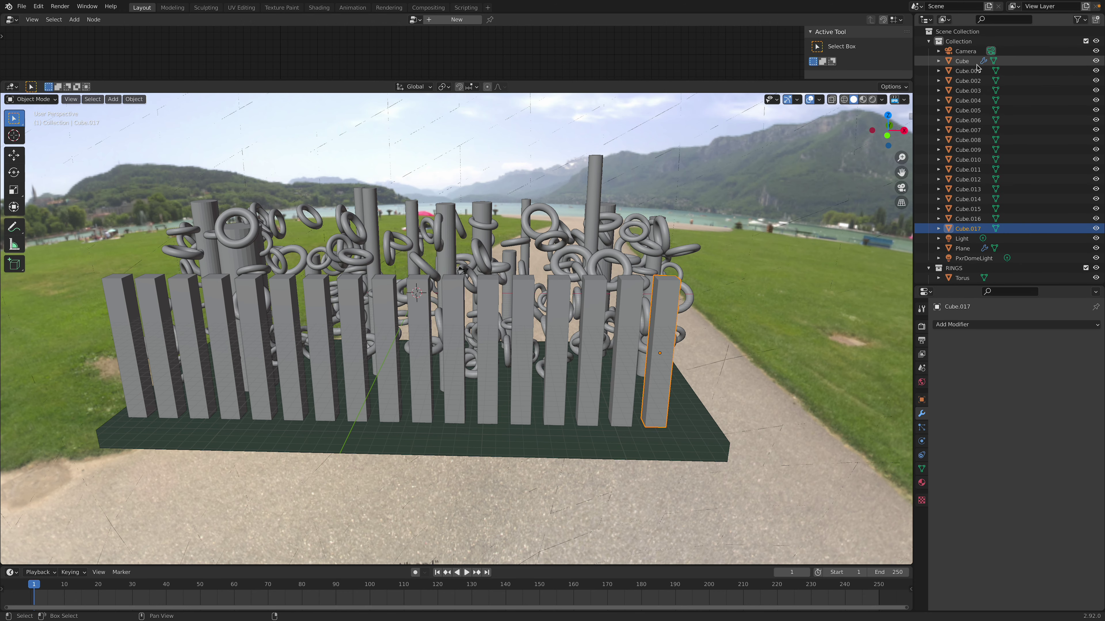
{"action": "left_click", "coordinate": [962, 61], "text": "shift"}
{"action": "middle_click_drag", "start_coordinate": [587, 244], "coordinate": [624, 237]}
{"action": "key", "text": "m"}
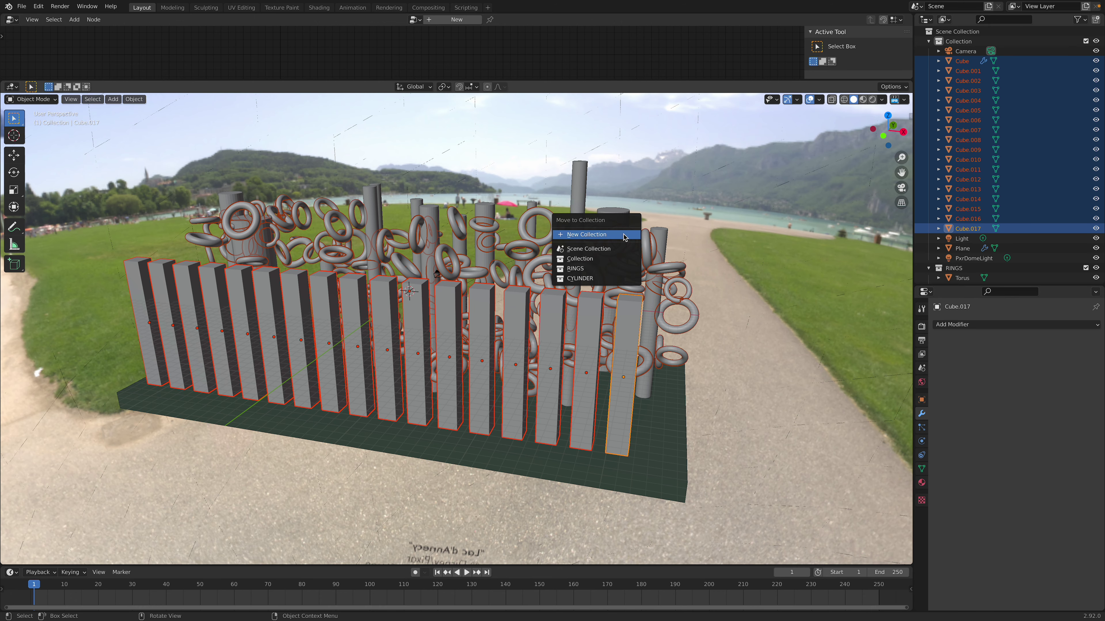
{"action": "left_click", "coordinate": [623, 237]}
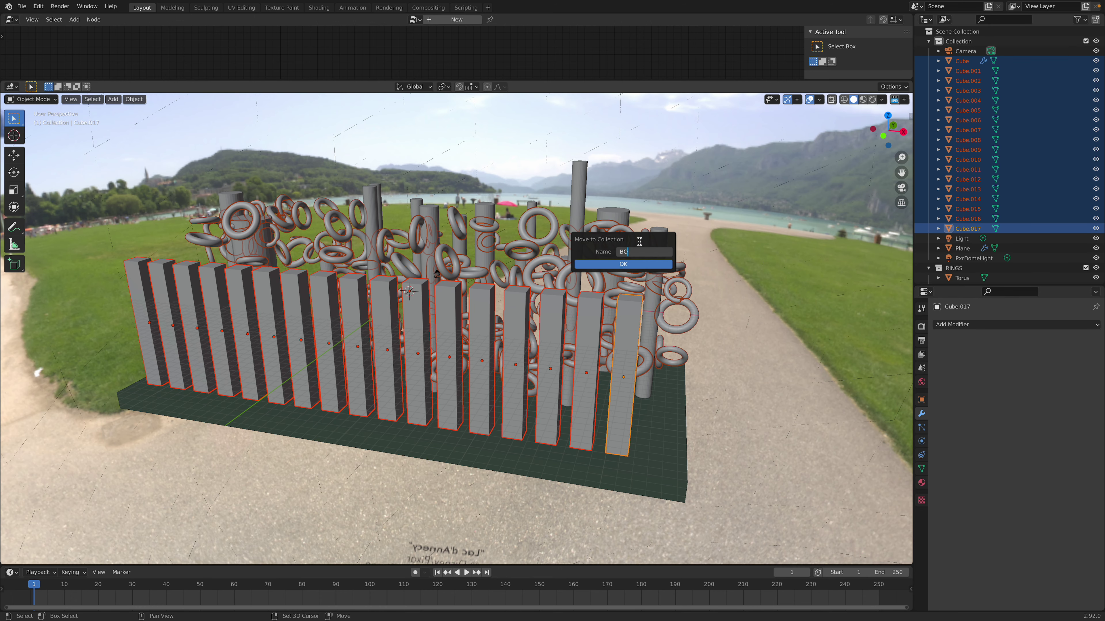
{"action": "type", "text": "BOX"}
{"action": "left_click", "coordinate": [633, 264]}
{"action": "mouse_move", "coordinate": [633, 267]}
{"action": "middle_mouse_down"}
{"action": "mouse_move", "coordinate": [672, 272]}
{"action": "mouse_move", "coordinate": [648, 270]}
{"action": "middle_mouse_up"}
Apply the specular-yellow-phenolic preset from the Phenolic_Resin category to the selected boxes and save the file
{"action": "left_click", "coordinate": [910, 117]}
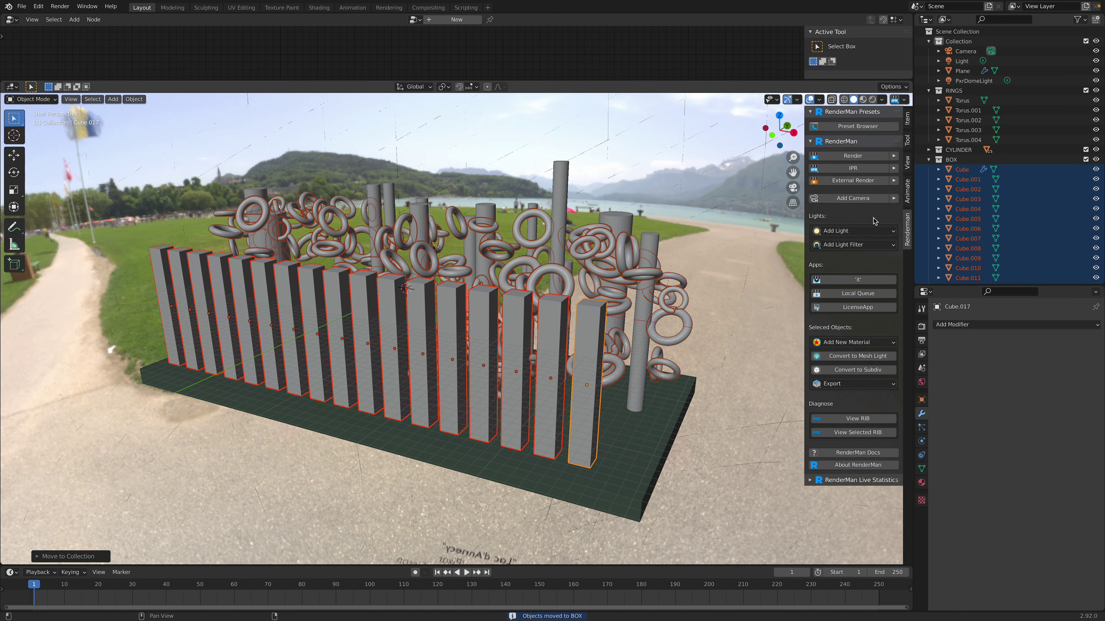
{"action": "right_click", "coordinate": [626, 185]}
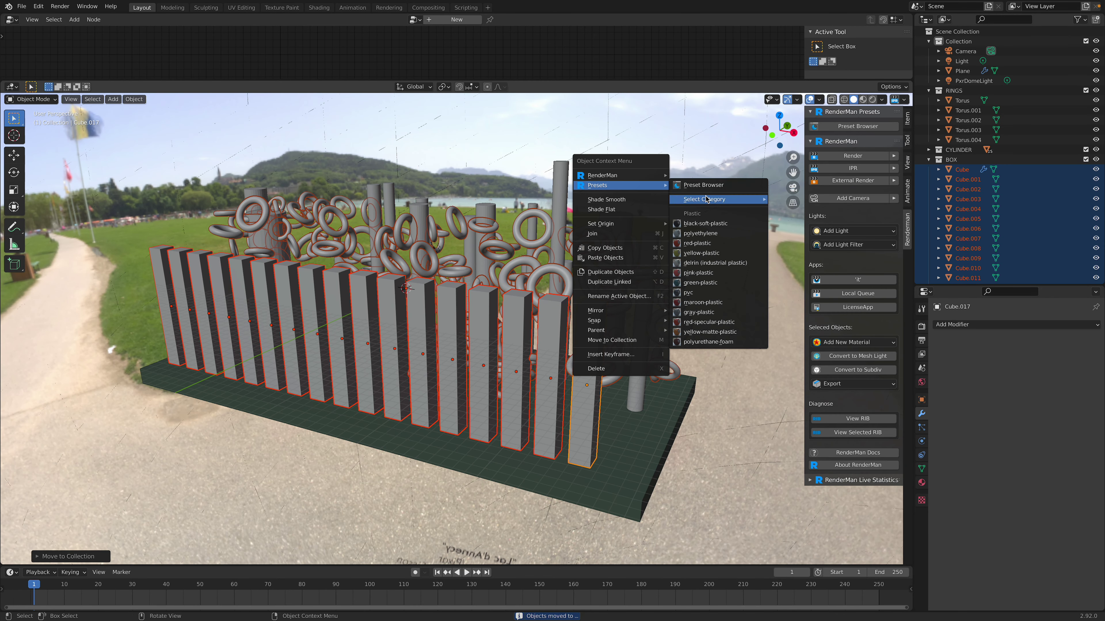
{"action": "mouse_move", "coordinate": [713, 200]}
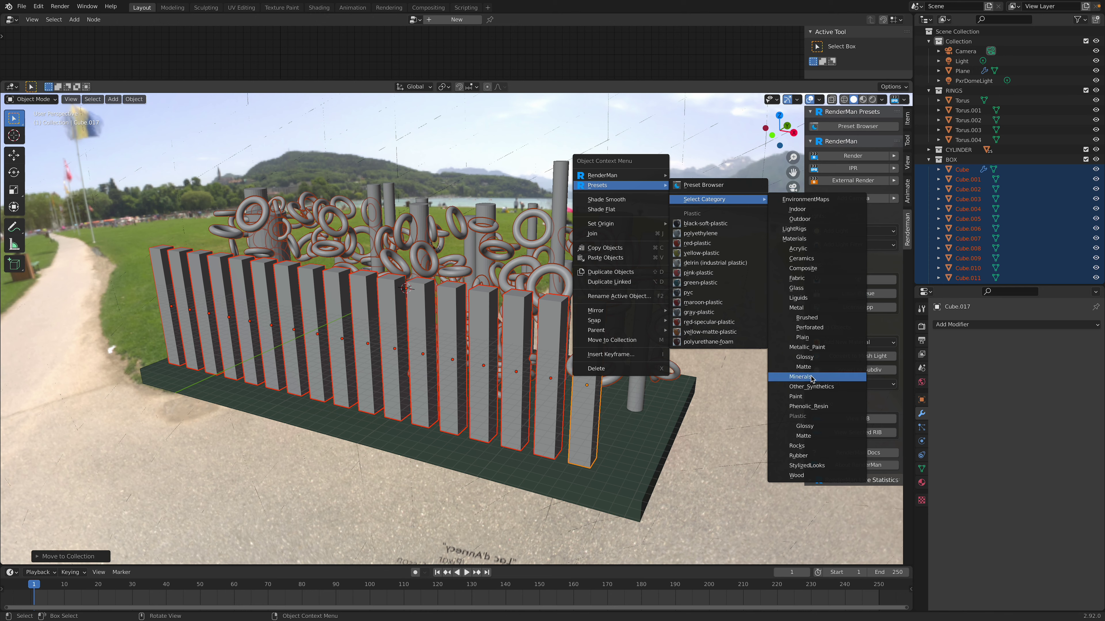
{"action": "left_click", "coordinate": [825, 409]}
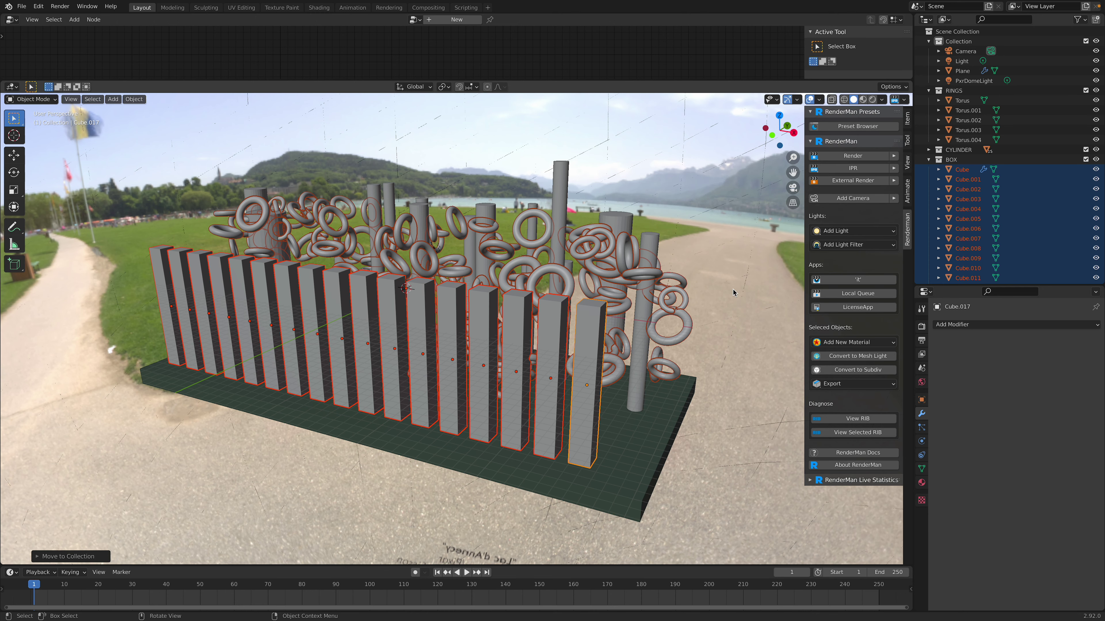
{"action": "right_click", "coordinate": [734, 293]}
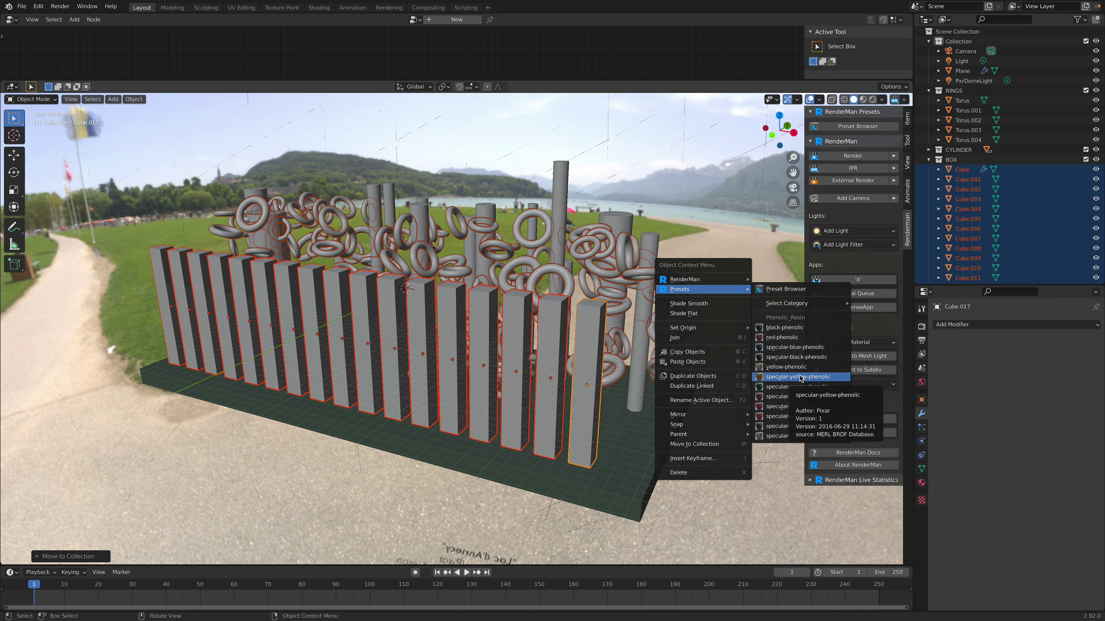
{"action": "left_click", "coordinate": [647, 260]}
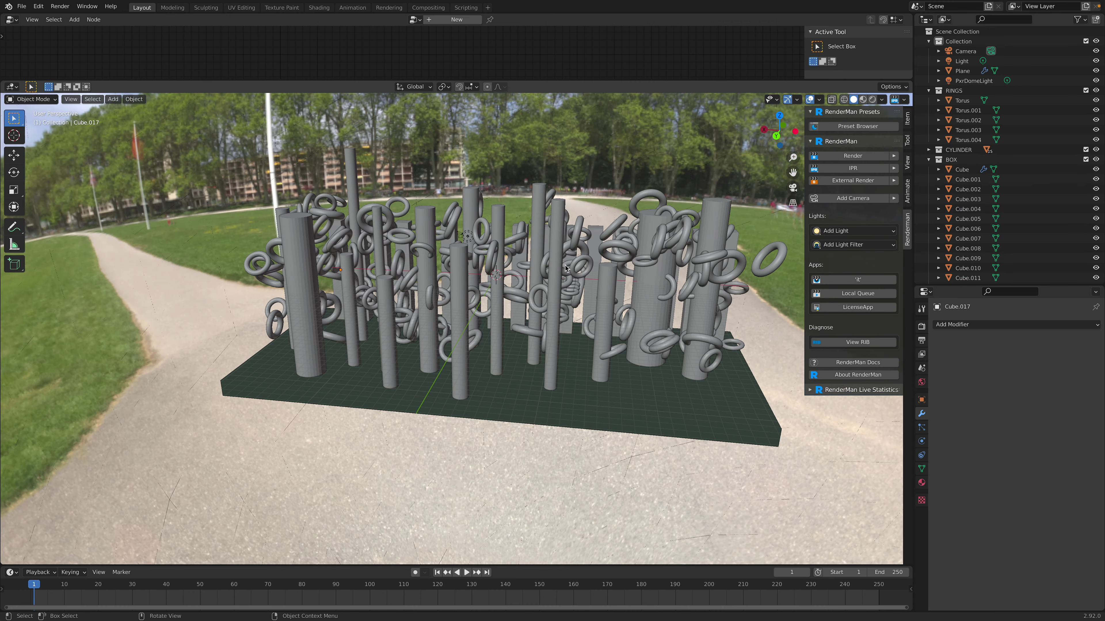
{"action": "key", "text": "n"}
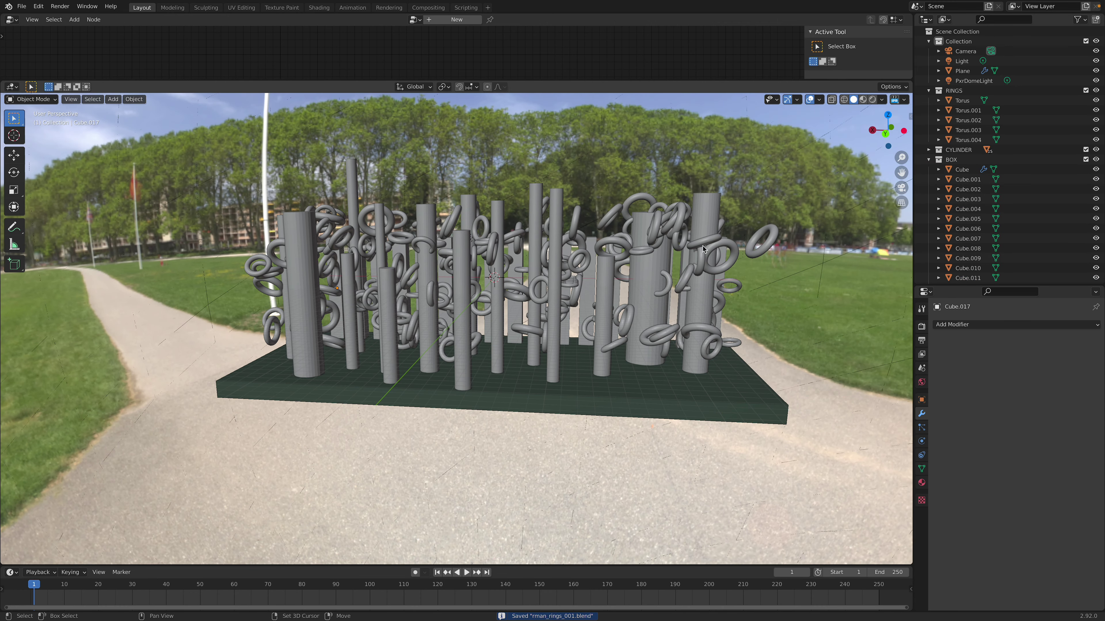
{"action": "middle_click_drag", "start_coordinate": [702, 246], "coordinate": [875, 109]}
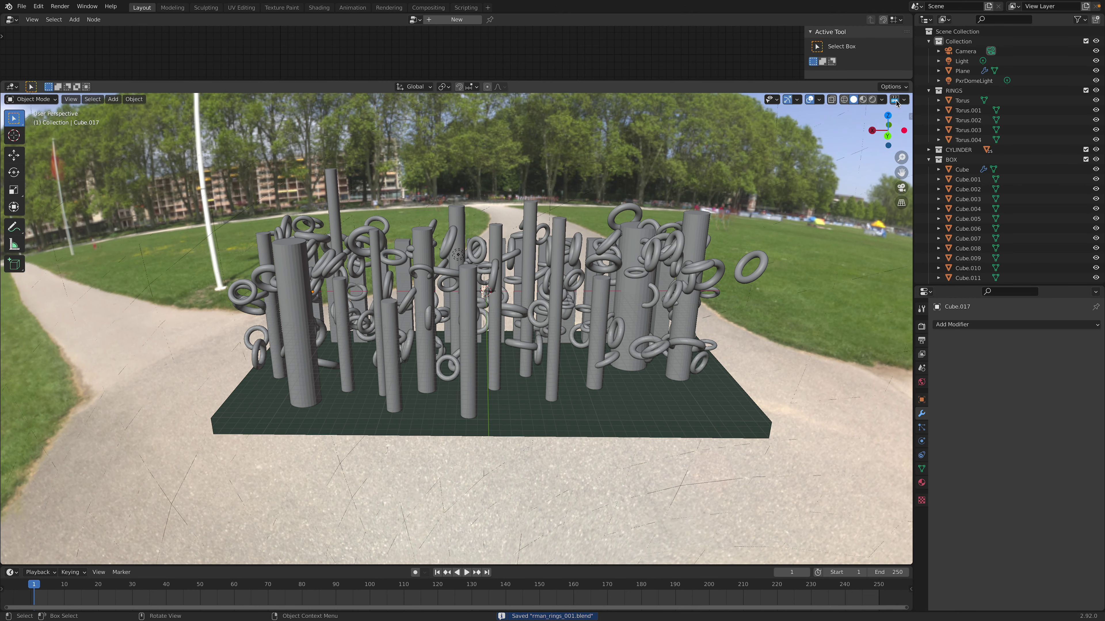
{"action": "key", "text": "z"}
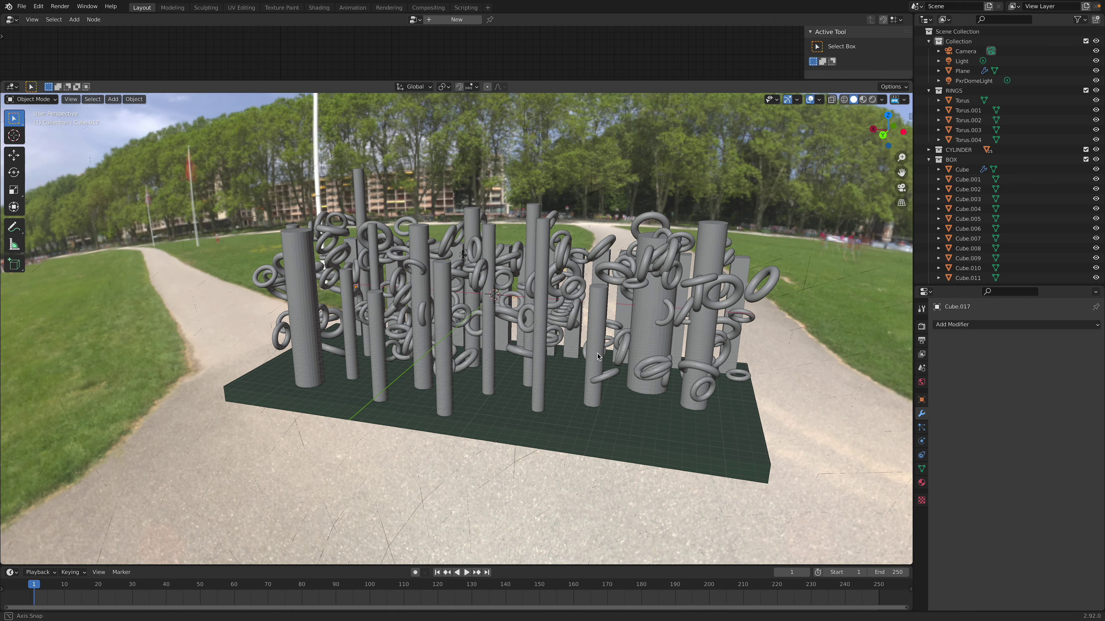
{"action": "key", "text": "ctrl+s"}
Select the cylinder near the floor's end and display its maroon-plastic nodes in an enlarged Shader Editor
{"action": "left_click", "coordinate": [696, 357]}
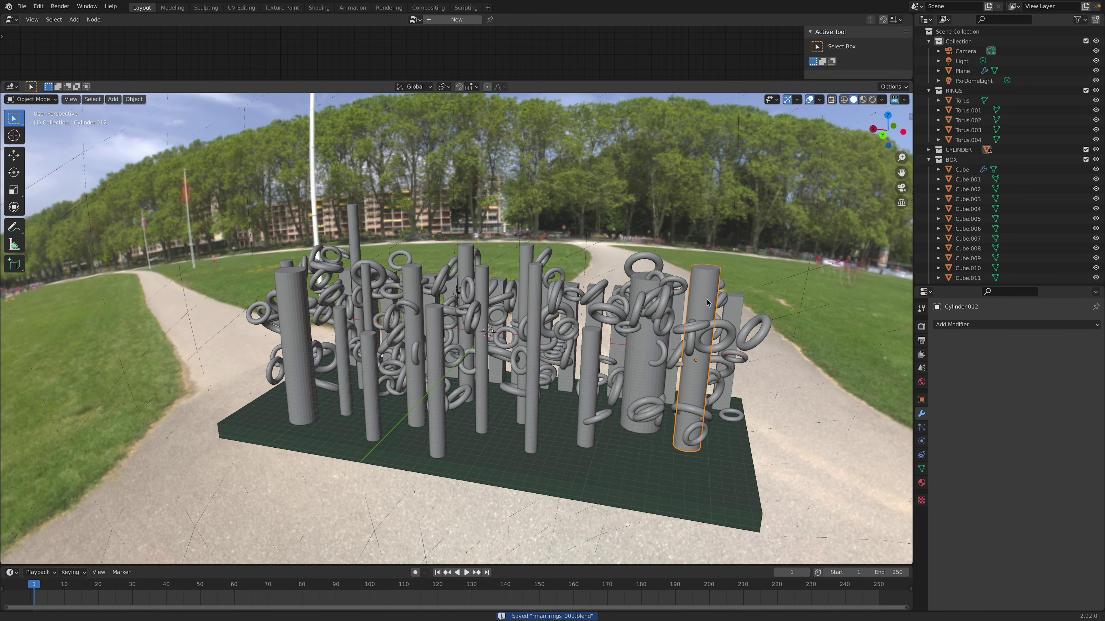
{"action": "left_click_drag", "start_coordinate": [740, 81], "coordinate": [740, 245]}
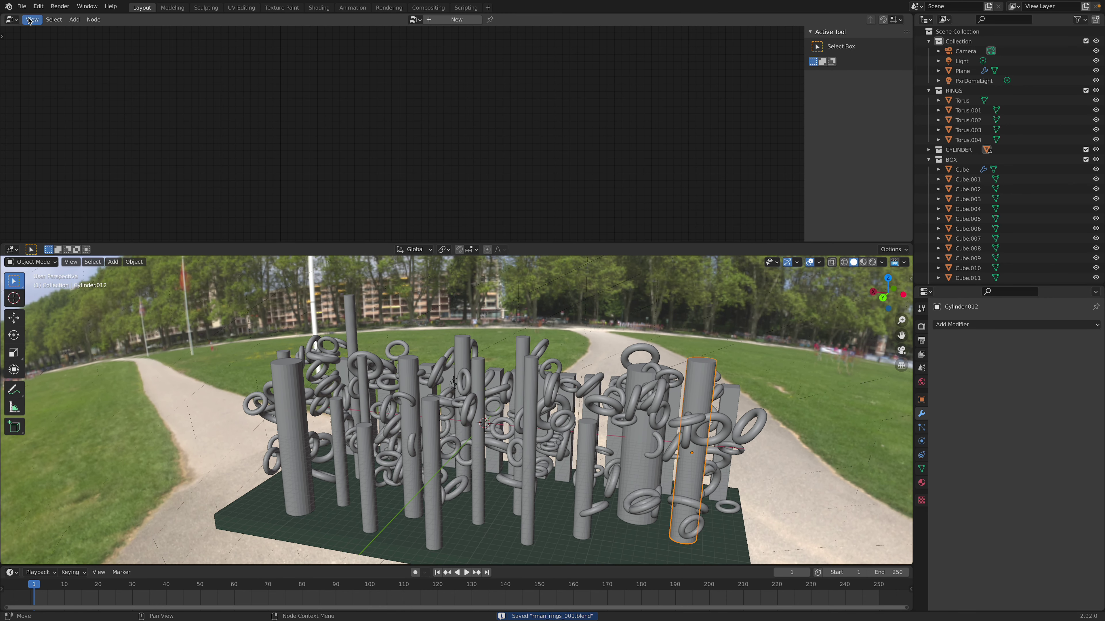
{"action": "left_click", "coordinate": [11, 20]}
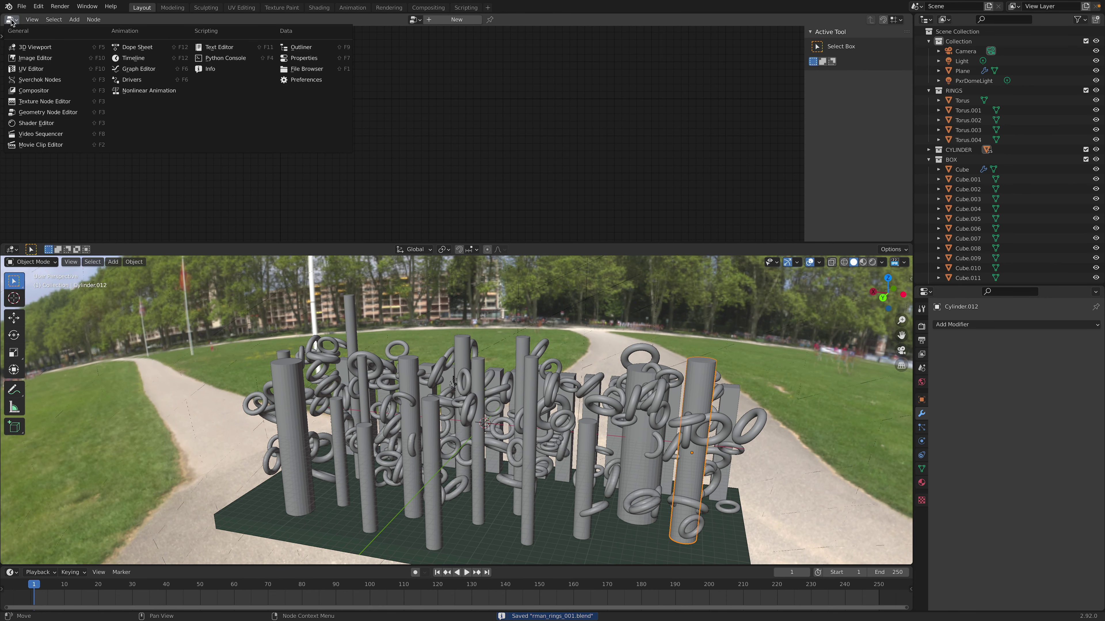
{"action": "left_click", "coordinate": [45, 124]}
{"action": "middle_click_drag", "start_coordinate": [263, 121], "coordinate": [329, 110]}
{"action": "left_click_drag", "start_coordinate": [275, 95], "coordinate": [231, 76]}
{"action": "left_click_drag", "start_coordinate": [370, 91], "coordinate": [319, 74]}
{"action": "scroll", "coordinate": [319, 73], "scroll_direction": "up", "scroll_amount": 2}
{"action": "middle_click_drag", "start_coordinate": [319, 73], "coordinate": [369, 96]}
{"action": "middle_click_drag", "start_coordinate": [385, 187], "coordinate": [463, 169]}
Add a PxrVary node beside the maroon_plastic shader node
{"action": "key", "text": "shift+a"}
{"action": "left_click", "coordinate": [225, 110]}
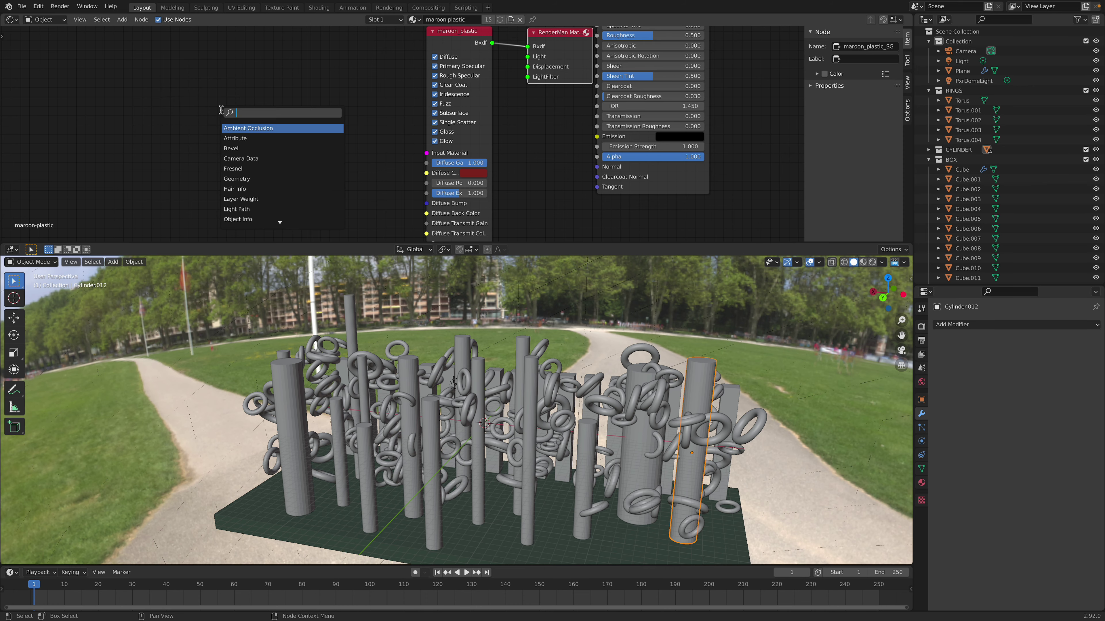
{"action": "type", "text": "vary"}
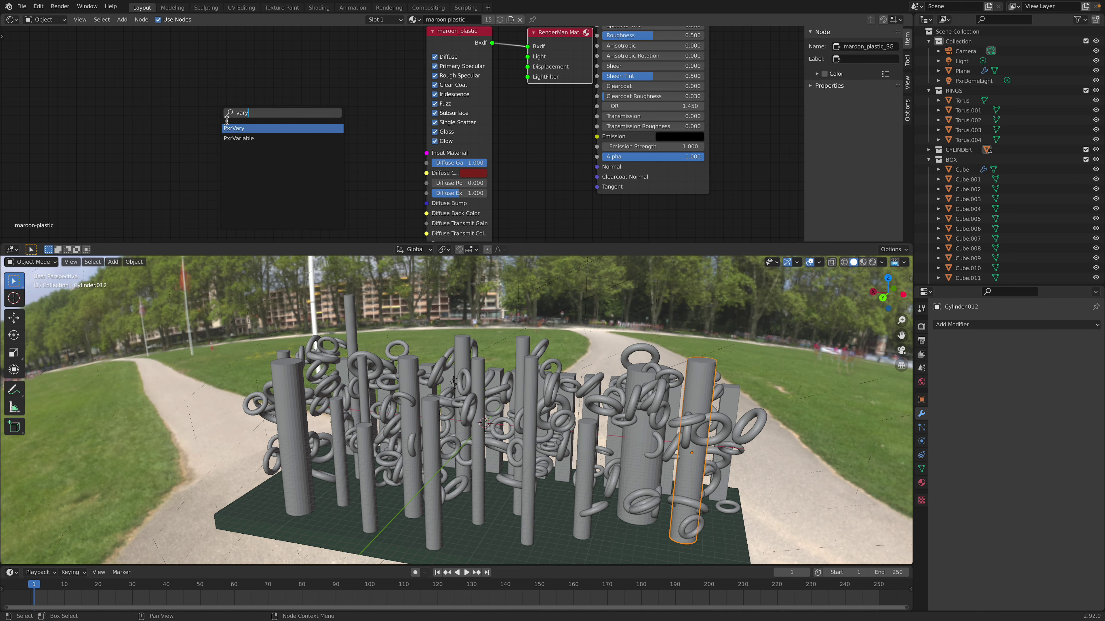
{"action": "left_click", "coordinate": [232, 128]}
{"action": "left_click", "coordinate": [275, 95]}
Paste the maroon color into PxrVary's Input Color and connect its resultRGB output to the shader's Diffuse Color
{"action": "scroll", "coordinate": [270, 101], "scroll_direction": "down", "scroll_amount": 3}
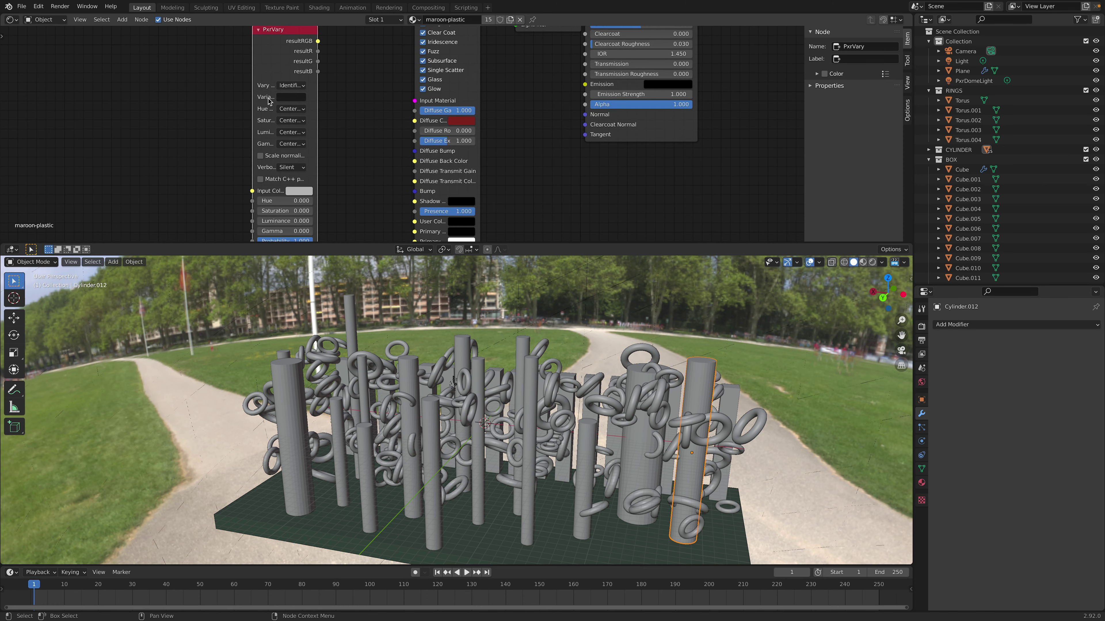
{"action": "key", "text": "ctrl+v"}
{"action": "middle_click_drag", "start_coordinate": [299, 193], "coordinate": [292, 204]}
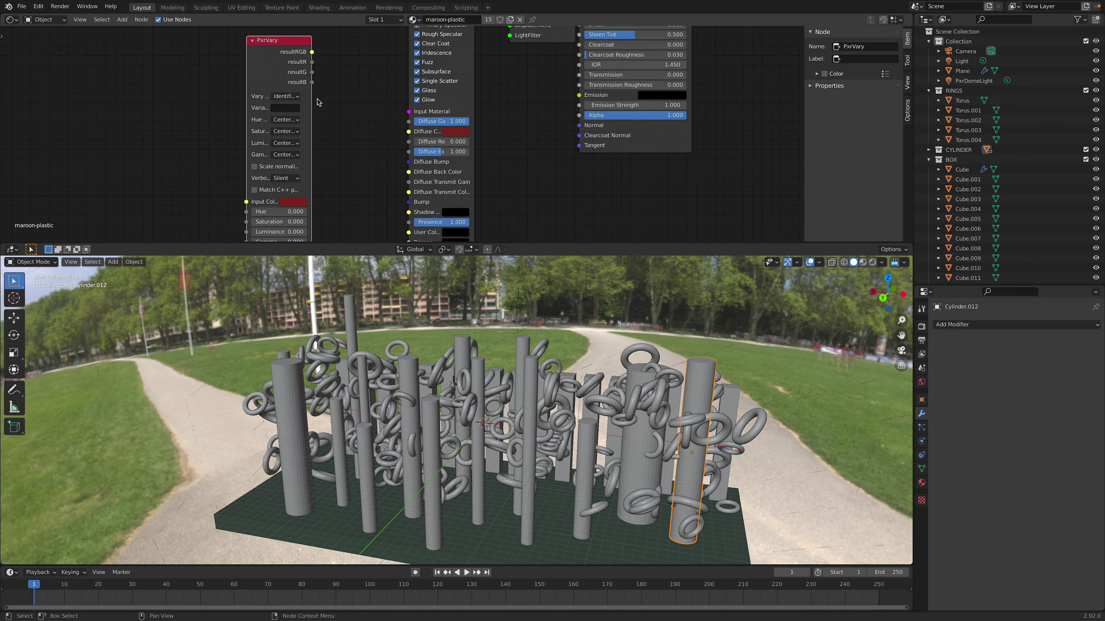
{"action": "left_click_drag", "start_coordinate": [311, 52], "coordinate": [408, 132]}
Set PxrVary's Hue to 0.429, start the RenderMan viewport render and enlarge the viewport to view the color variation
{"action": "scroll", "coordinate": [352, 129], "scroll_direction": "down", "scroll_amount": 2}
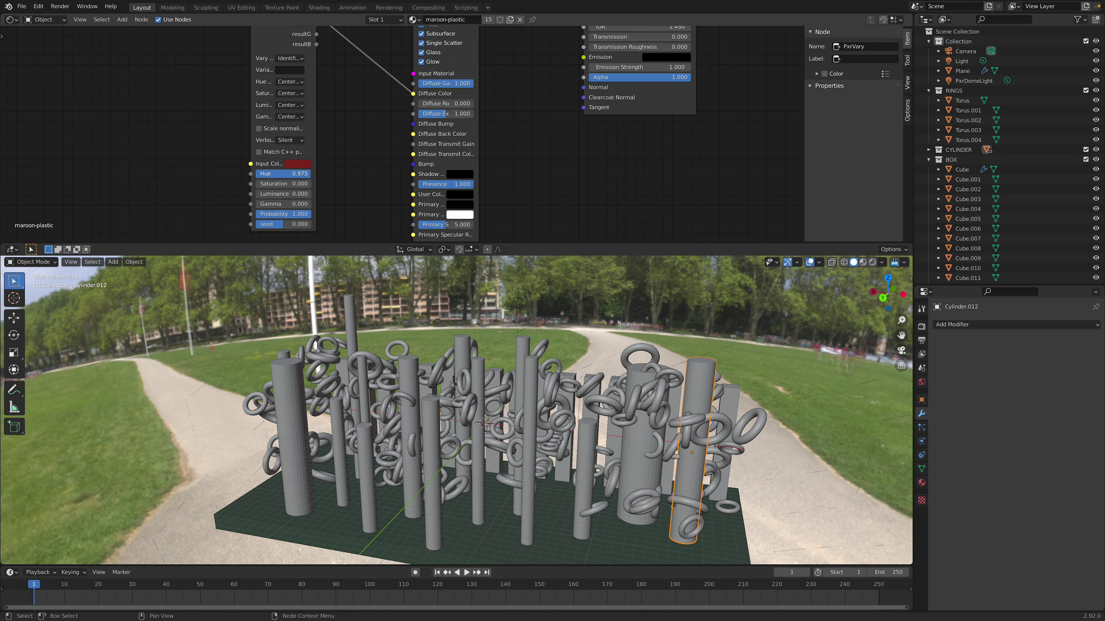
{"action": "left_click", "coordinate": [897, 263]}
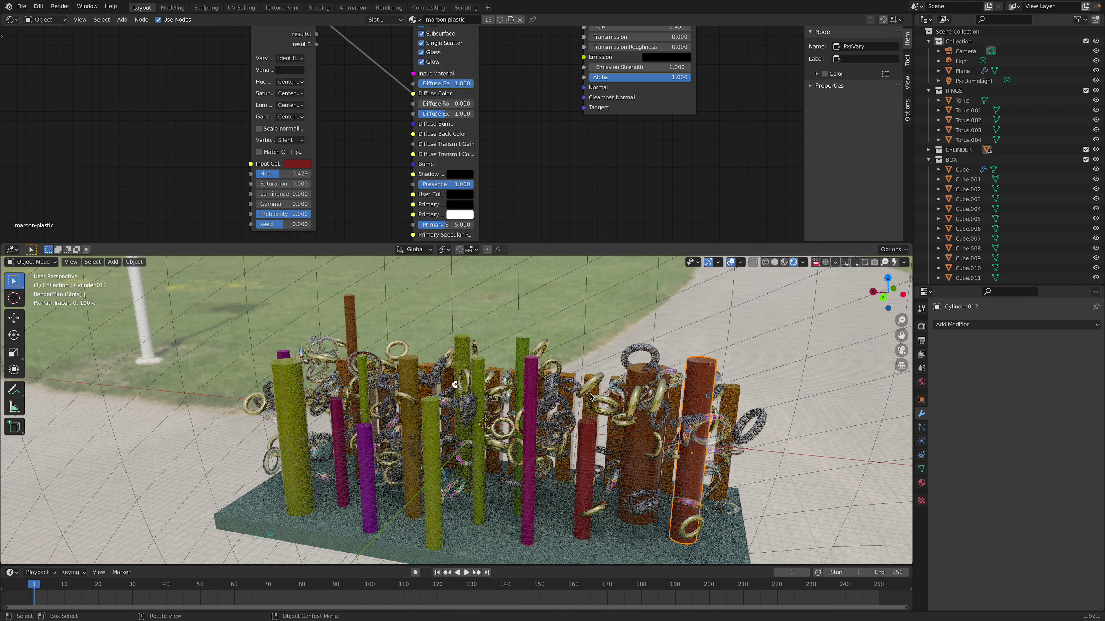
{"action": "left_click_drag", "start_coordinate": [644, 242], "coordinate": [645, 146]}
{"action": "middle_click_drag", "start_coordinate": [652, 322], "coordinate": [661, 319]}
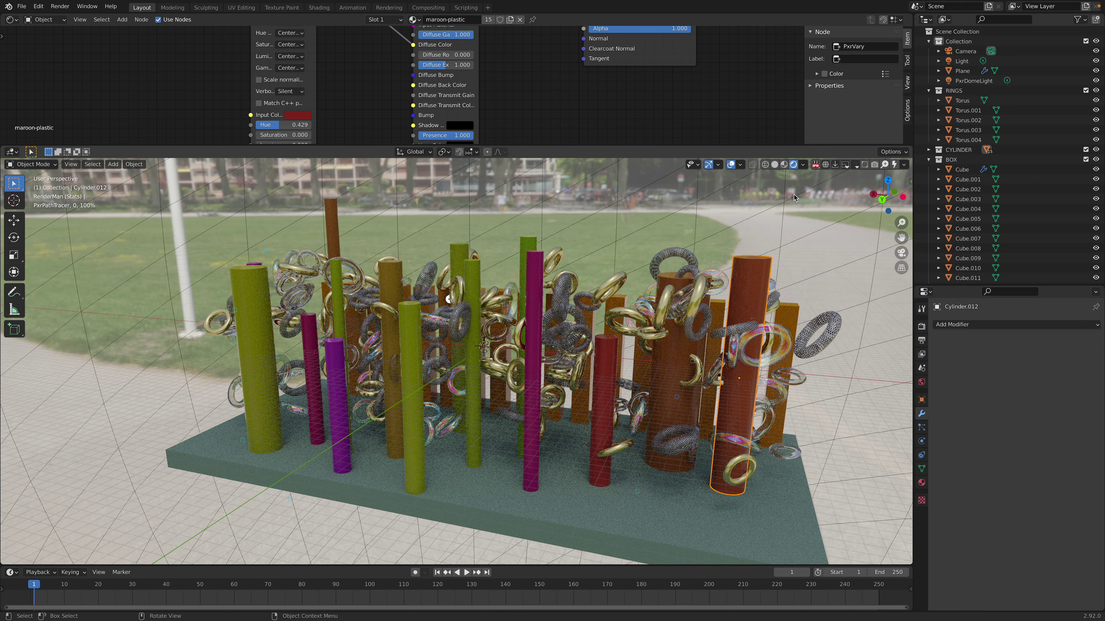
Stop the RenderMan viewport render, save the file and give the node editor more height
{"action": "left_click", "coordinate": [816, 165]}
{"action": "key", "text": "ctrl+s"}
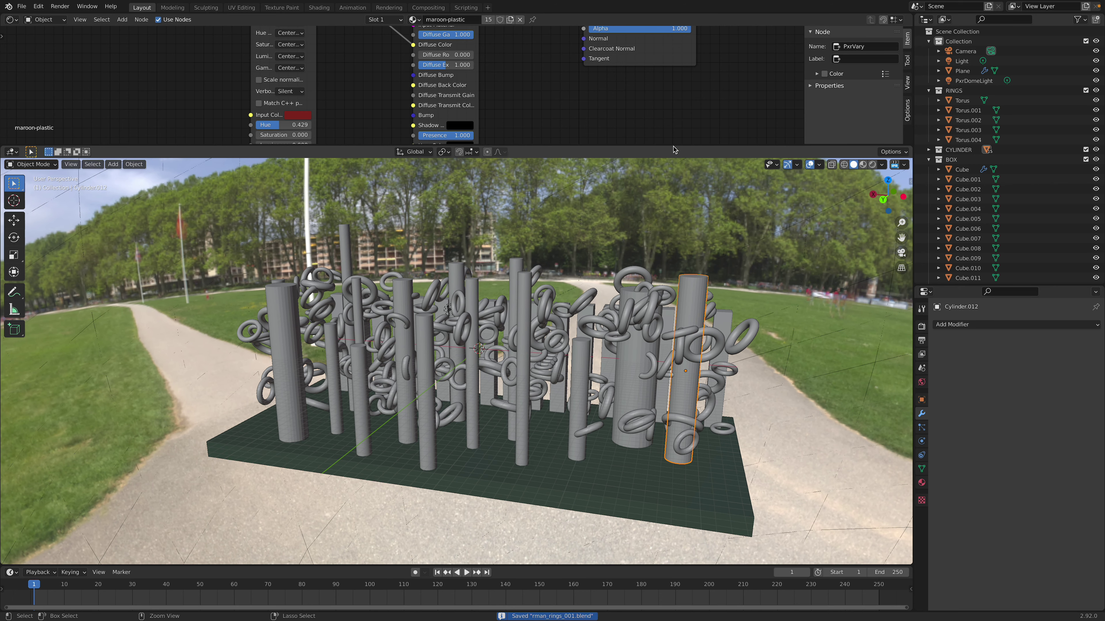
{"action": "left_click_drag", "start_coordinate": [673, 163], "coordinate": [679, 214]}
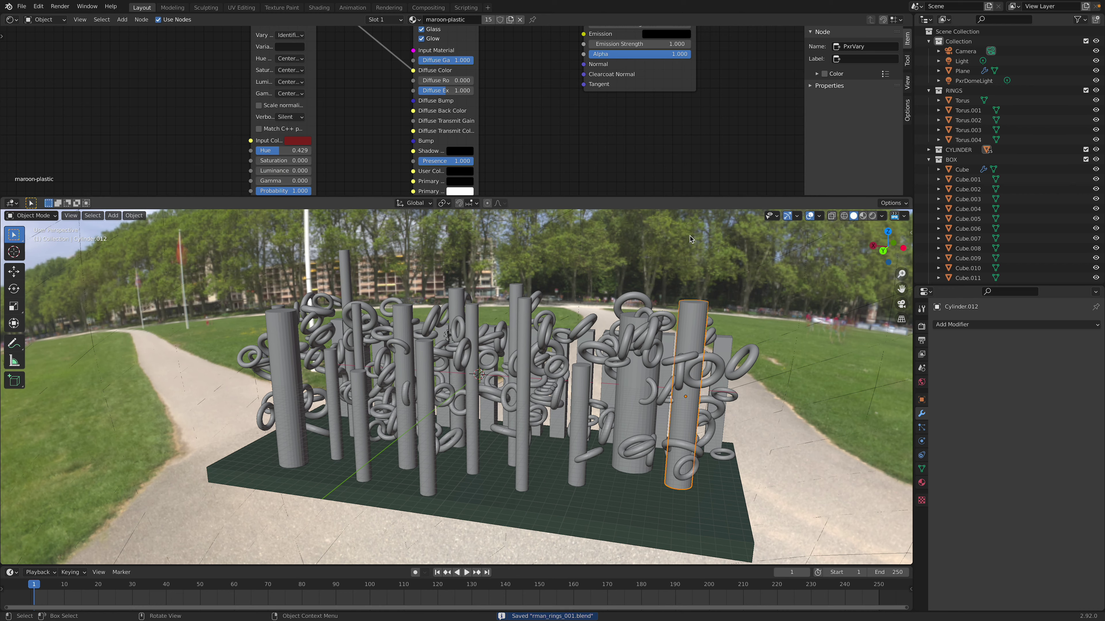
Rename the floor plane as FLOOR and save the file
{"action": "left_click", "coordinate": [960, 70]}
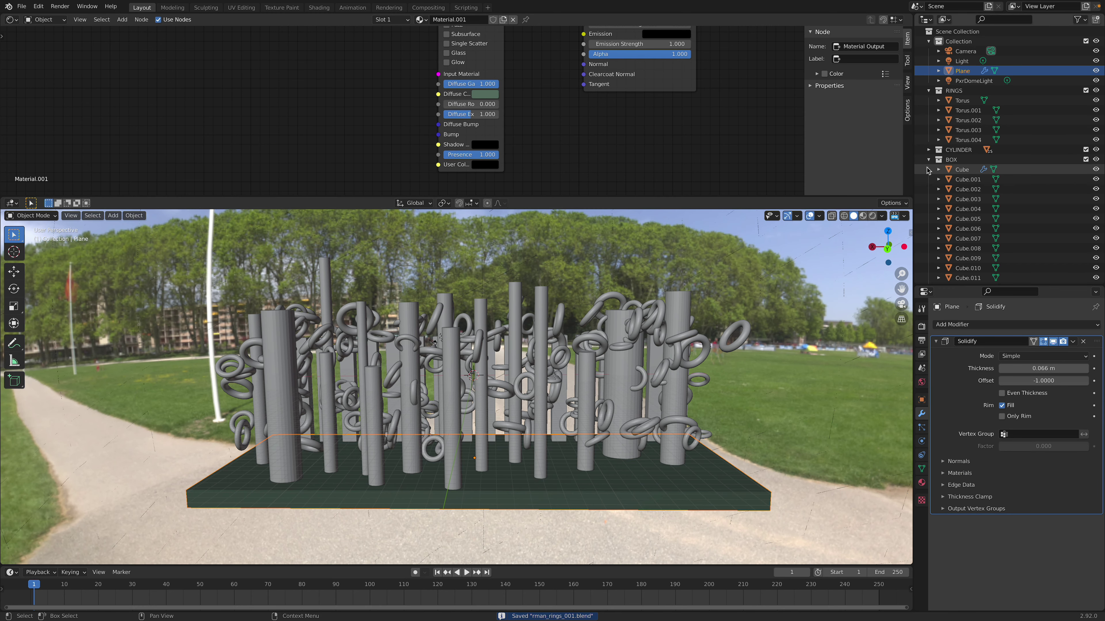
{"action": "key", "text": "F2"}
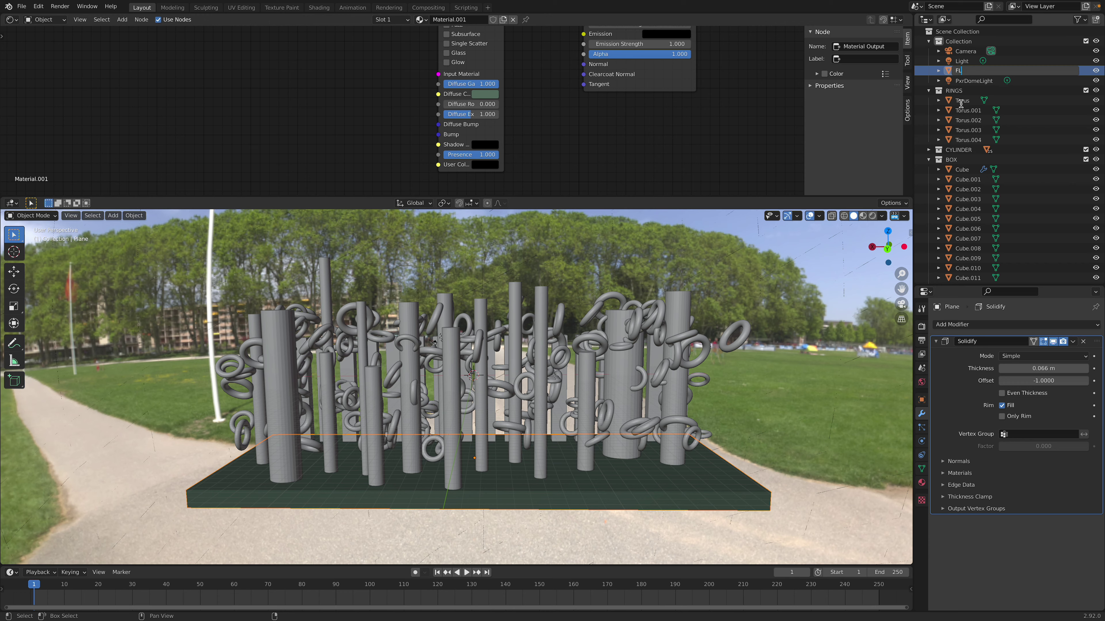
{"action": "type", "text": "FLOOR"}
{"action": "key", "text": "Return"}
{"action": "key", "text": "ctrl+s"}
Rename the Cube object that carries the Geometry Nodes modifier as MANYRINGS
{"action": "left_click", "coordinate": [962, 169]}
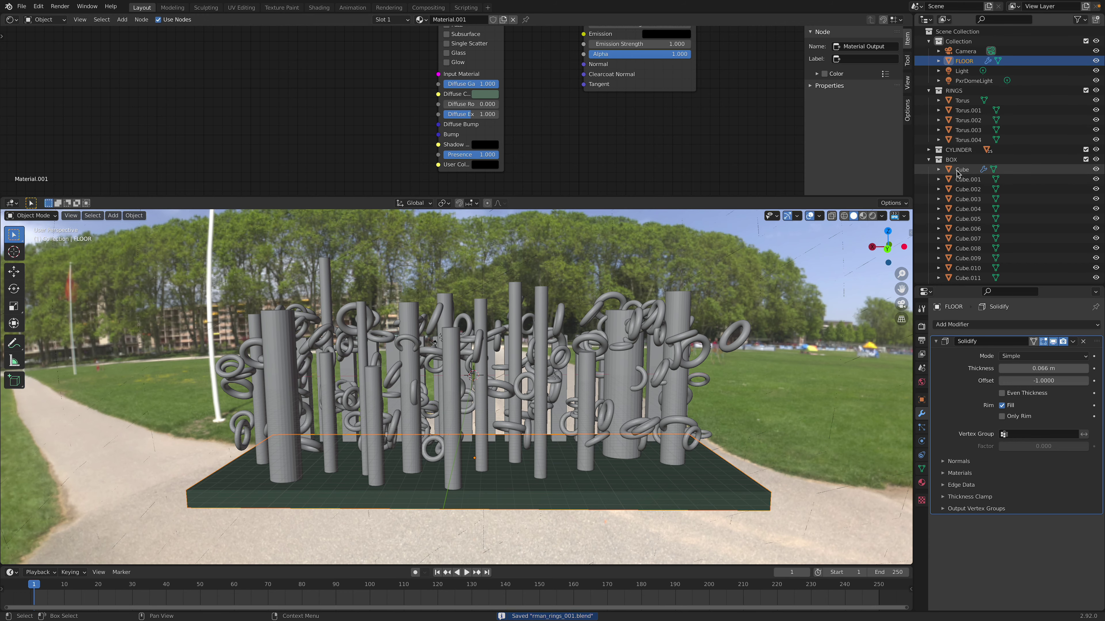
{"action": "key", "text": "F2"}
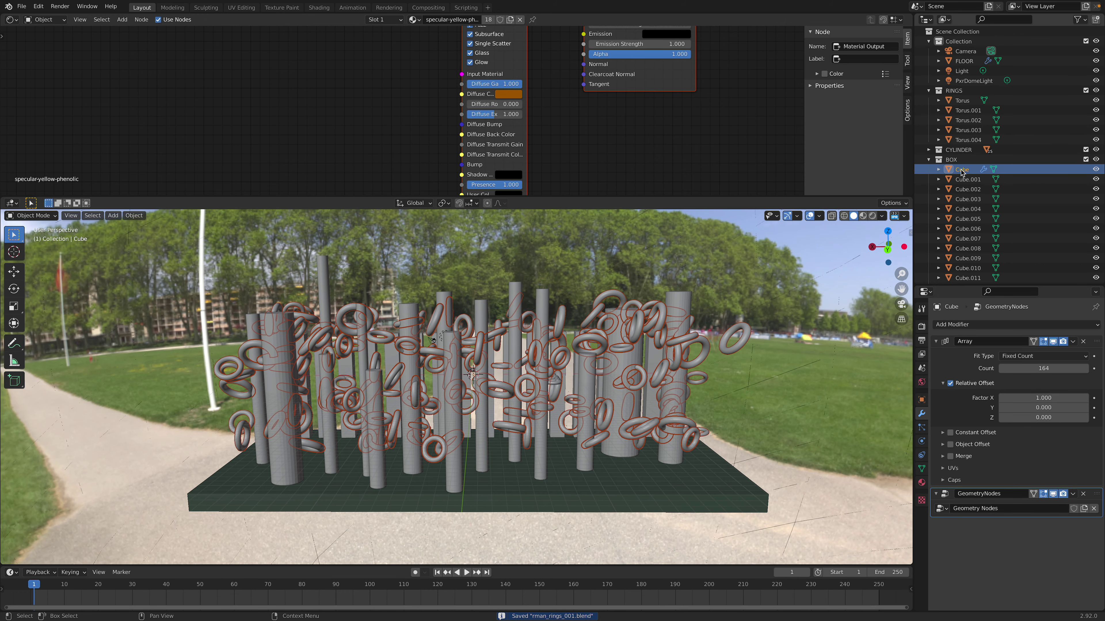
{"action": "scroll", "coordinate": [973, 199], "scroll_direction": "down", "scroll_amount": 1}
{"action": "type", "text": "MANY"}
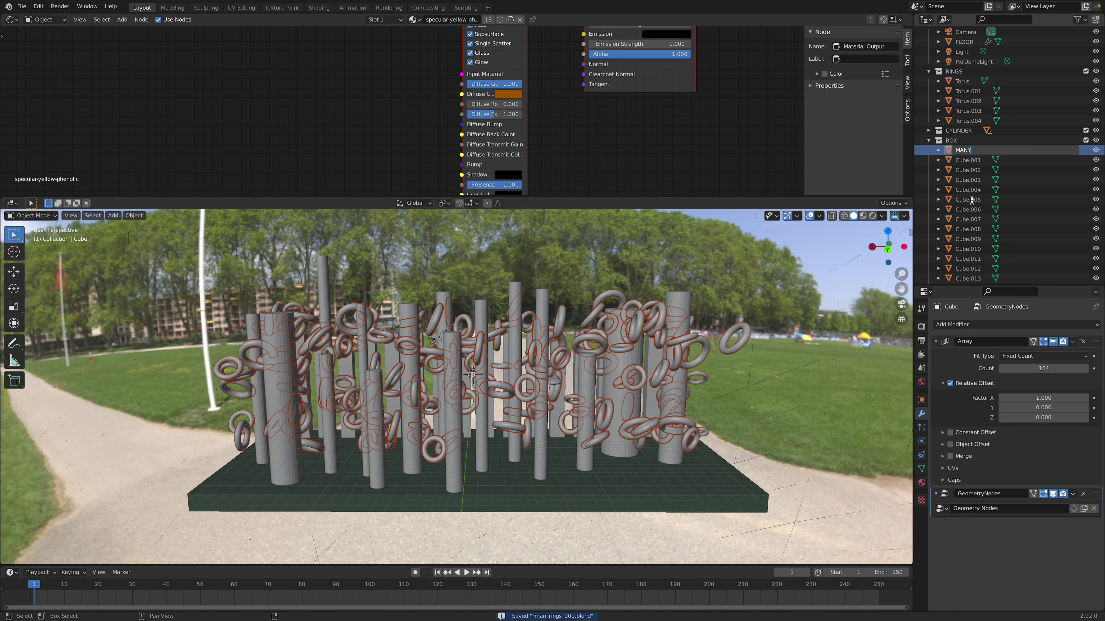
{"action": "type", "text": "RINGS"}
{"action": "key", "text": "Return"}
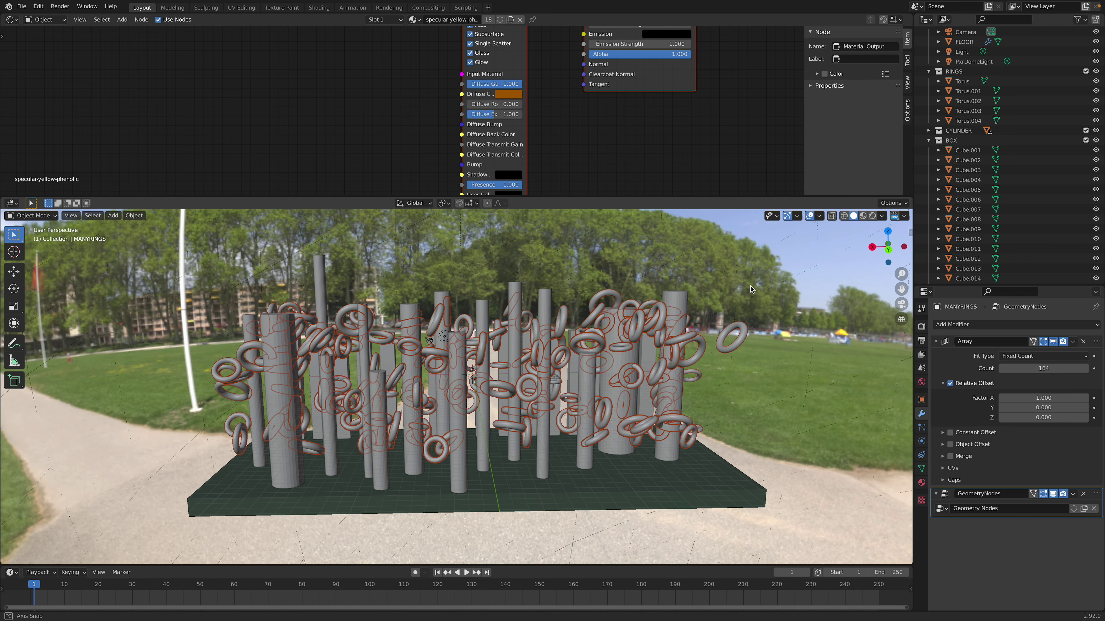
Move MANYRINGS to the Scene Collection, collapse the BOX and RINGS collections, and save the file
{"action": "key", "text": "m"}
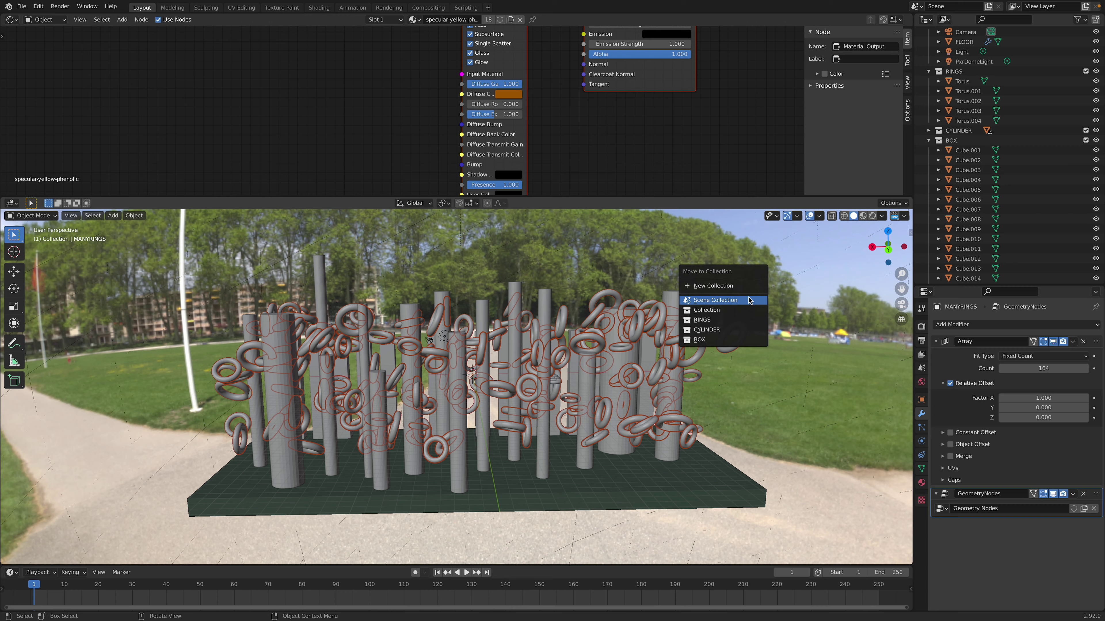
{"action": "left_click", "coordinate": [715, 300]}
{"action": "left_click", "coordinate": [929, 140]}
{"action": "left_click", "coordinate": [929, 91]}
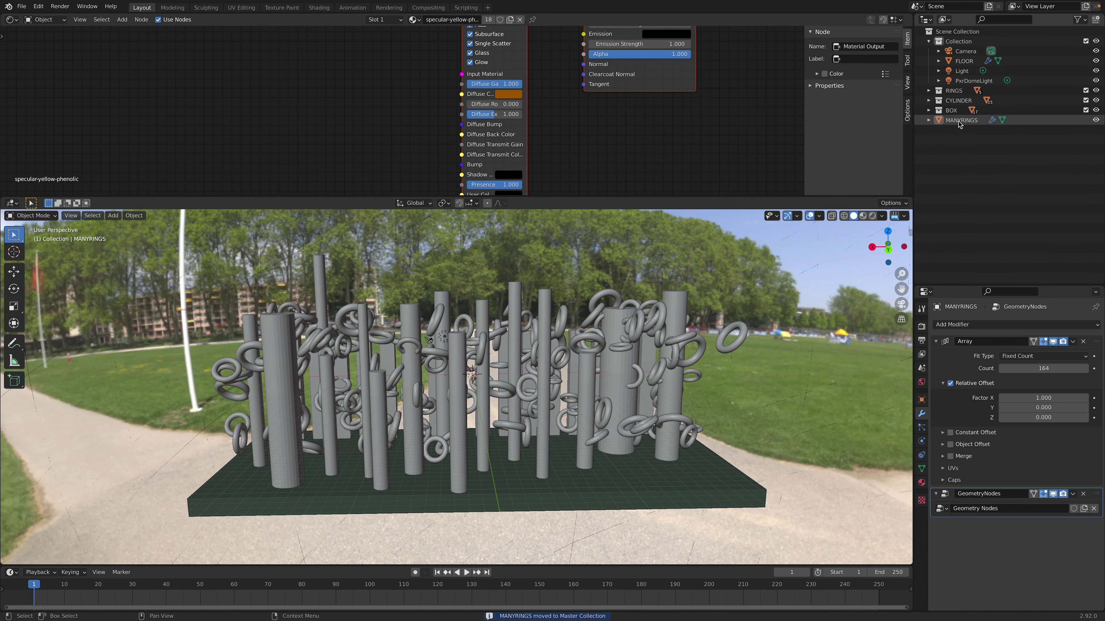
{"action": "middle_click_drag", "start_coordinate": [609, 357], "coordinate": [638, 366]}
{"action": "key", "text": "ctrl+s"}
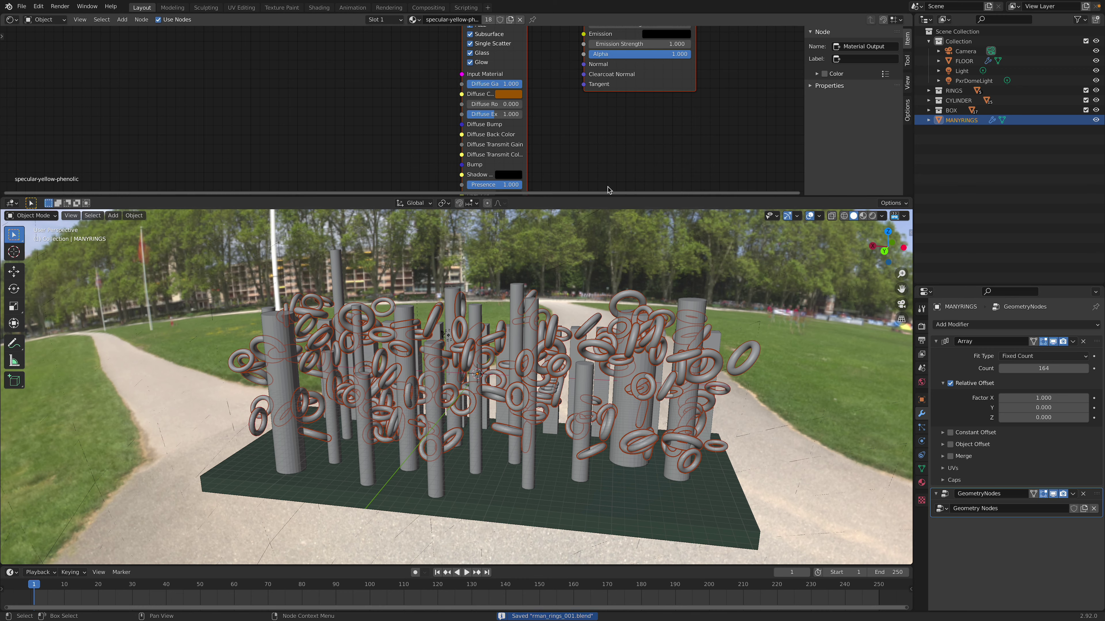
Show the MANYRINGS geometry node tree in the upper editor, give it more height and spread out its nodes
{"action": "left_click", "coordinate": [12, 19]}
{"action": "left_click", "coordinate": [43, 110]}
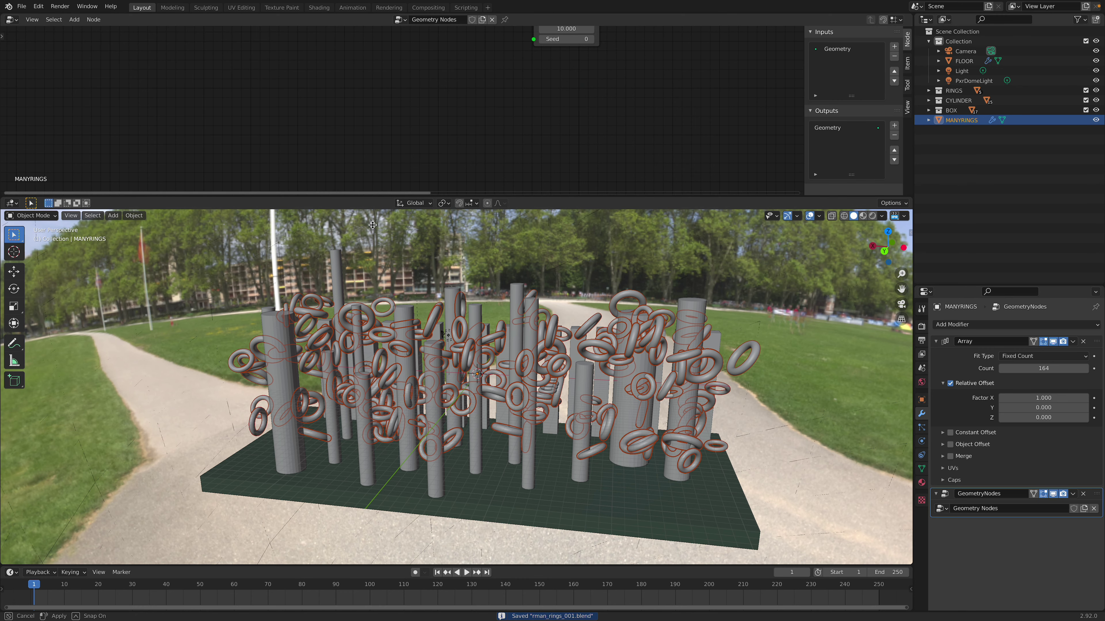
{"action": "left_click_drag", "start_coordinate": [374, 196], "coordinate": [374, 235]}
{"action": "key", "text": "Home"}
{"action": "left_click_drag", "start_coordinate": [434, 82], "coordinate": [383, 82]}
{"action": "left_click_drag", "start_coordinate": [497, 88], "coordinate": [448, 86]}
{"action": "left_click_drag", "start_coordinate": [381, 82], "coordinate": [357, 79]}
{"action": "left_click_drag", "start_coordinate": [457, 87], "coordinate": [442, 83]}
{"action": "scroll", "coordinate": [515, 98], "scroll_direction": "up", "scroll_amount": 2}
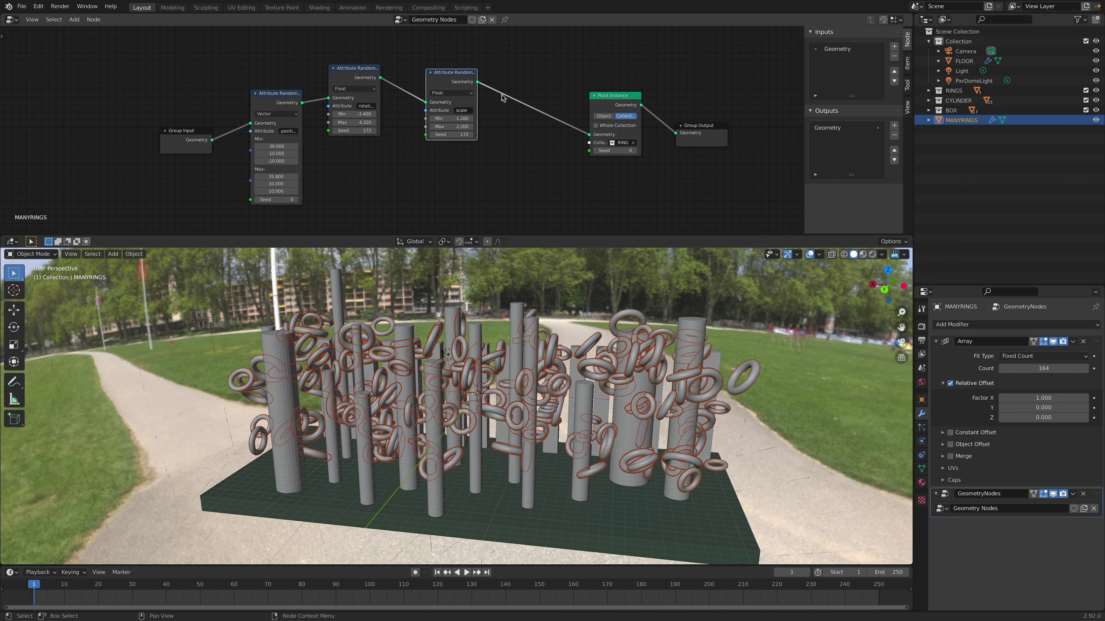
Insert a Point Rotate node between the scale Attribute Randomize and Point Instance nodes
{"action": "middle_click_drag", "start_coordinate": [515, 100], "coordinate": [447, 89]}
{"action": "left_click_drag", "start_coordinate": [543, 87], "coordinate": [517, 84]}
{"action": "left_click_drag", "start_coordinate": [620, 113], "coordinate": [664, 113]}
{"action": "key", "text": "shift+a"}
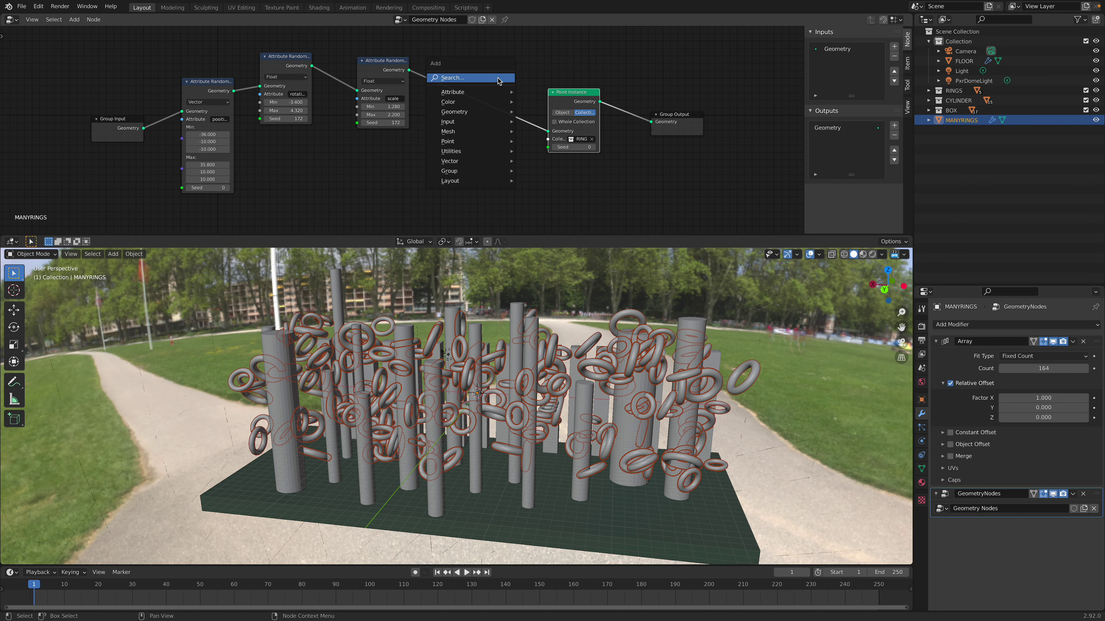
{"action": "type", "text": "point r"}
{"action": "key", "text": "Return"}
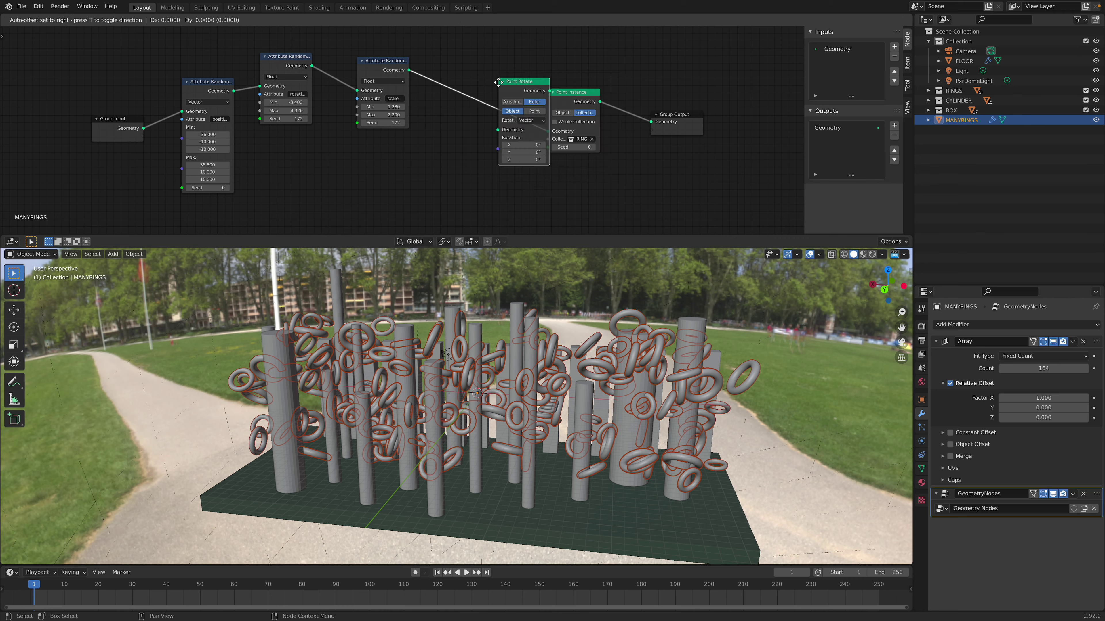
{"action": "left_click", "coordinate": [503, 145]}
{"action": "mouse_move", "coordinate": [496, 144]}
{"action": "left_mouse_down"}
{"action": "mouse_move", "coordinate": [514, 144]}
{"action": "mouse_move", "coordinate": [495, 156]}
{"action": "mouse_move", "coordinate": [526, 156]}
{"action": "mouse_move", "coordinate": [508, 149]}
{"action": "left_mouse_up"}
Add a Combine XYZ node and connect its Vector output to Point Rotate's Rotation input
{"action": "middle_click_drag", "start_coordinate": [378, 171], "coordinate": [380, 152]}
{"action": "scroll", "coordinate": [380, 151], "scroll_direction": "up", "scroll_amount": 1}
{"action": "key", "text": "shift+a"}
{"action": "left_click", "coordinate": [378, 152]}
{"action": "type", "text": "combine"}
{"action": "key", "text": "Down"}
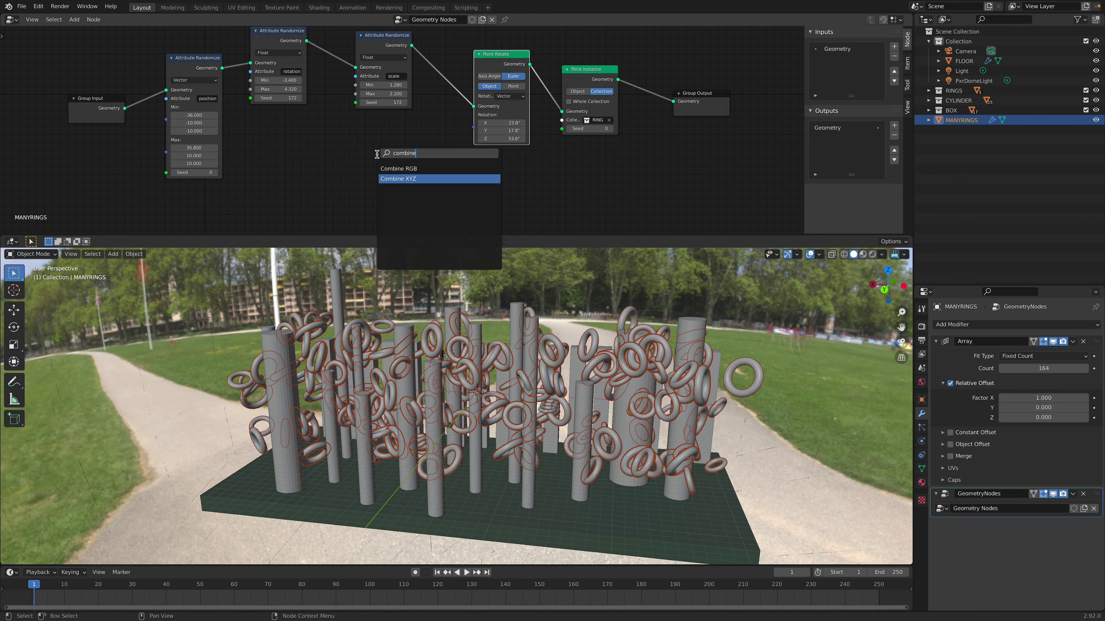
{"action": "key", "text": "Return"}
{"action": "left_click", "coordinate": [438, 150]}
{"action": "left_click_drag", "start_coordinate": [434, 140], "coordinate": [474, 127]}
Add a Value node driven by #frame beside Combine XYZ and briefly play the animation to test it
{"action": "scroll", "coordinate": [401, 130], "scroll_direction": "up", "scroll_amount": 3}
{"action": "key", "text": "shift+a"}
{"action": "left_click", "coordinate": [295, 115]}
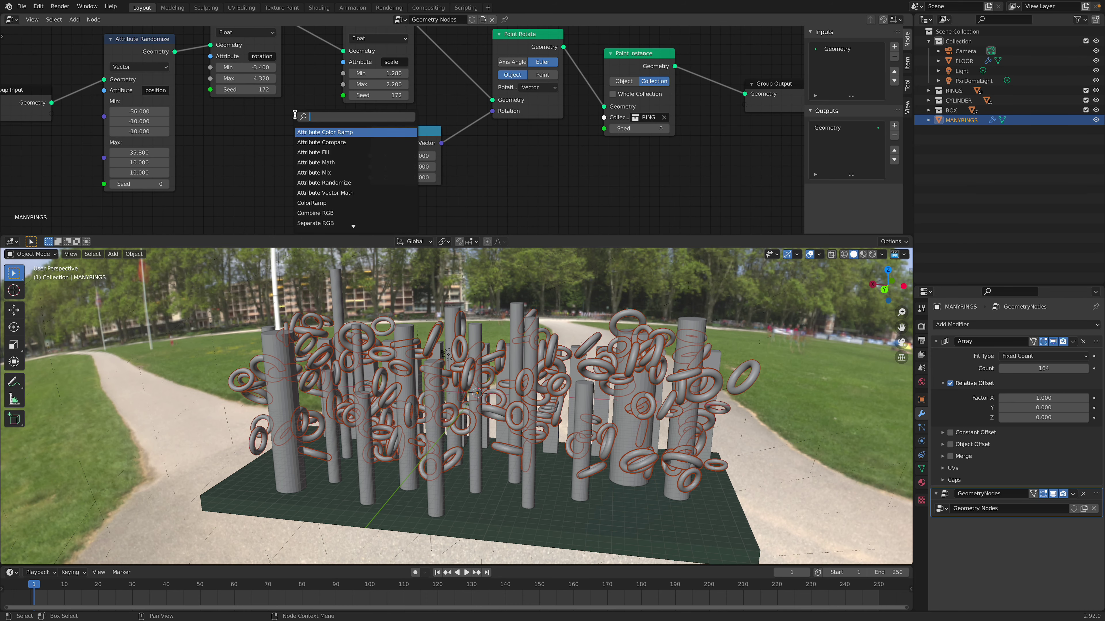
{"action": "type", "text": "value"}
{"action": "key", "text": "Return"}
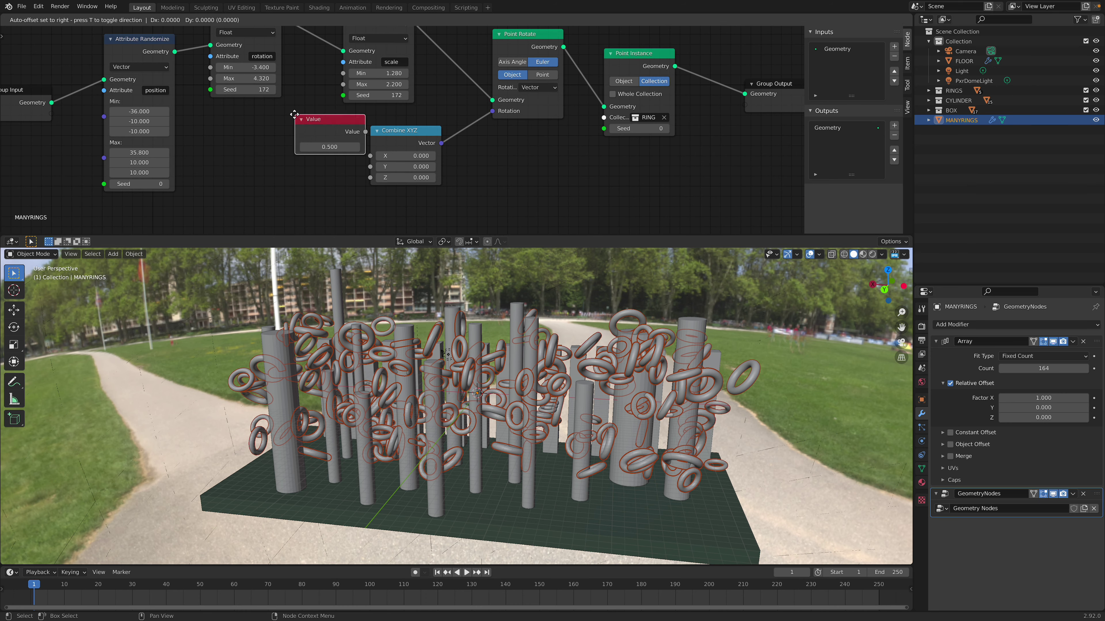
{"action": "left_click", "coordinate": [258, 126]}
{"action": "left_click", "coordinate": [279, 145]}
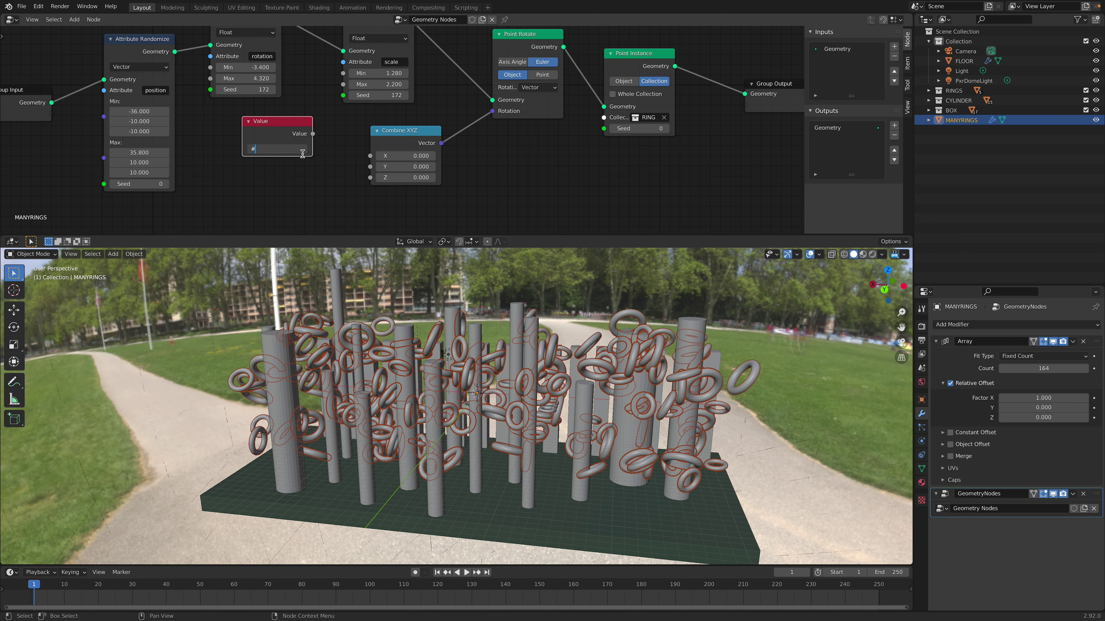
{"action": "type", "text": "#frame"}
{"action": "key", "text": "Return"}
{"action": "left_click_drag", "start_coordinate": [261, 121], "coordinate": [203, 152]}
{"action": "key", "text": "space"}
{"action": "key", "text": "space"}
Add a Math node set to Add and connect the frame-driven Value node to its input
{"action": "key", "text": "shift+a"}
{"action": "left_click", "coordinate": [298, 149]}
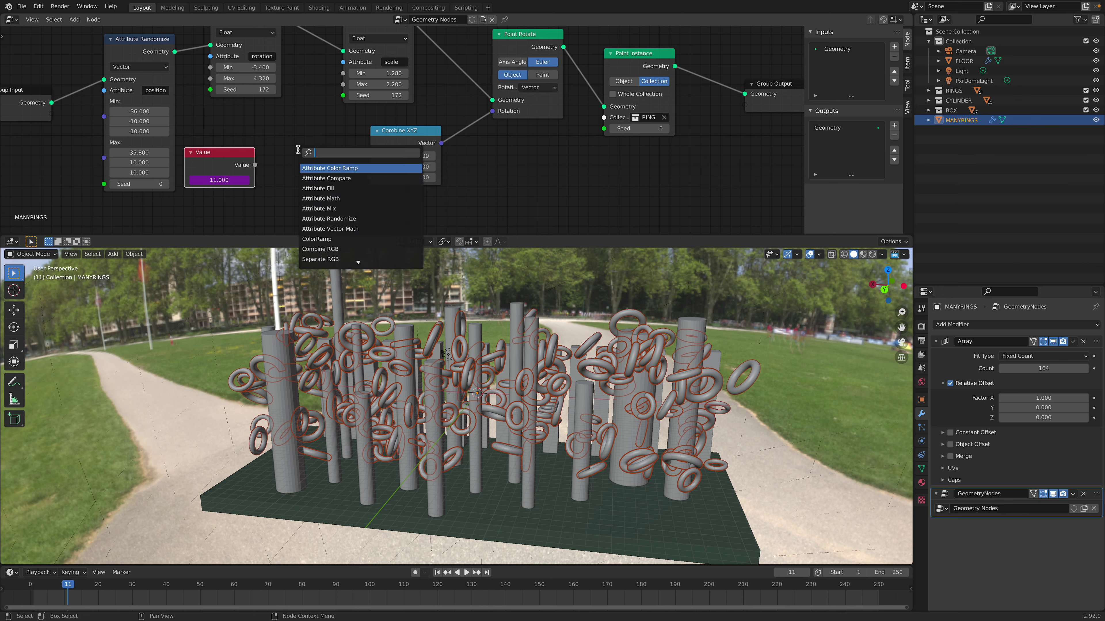
{"action": "type", "text": "math"}
{"action": "key", "text": "Down"}
{"action": "key", "text": "Down"}
{"action": "key", "text": "Down"}
{"action": "key", "text": "Return"}
{"action": "left_click", "coordinate": [292, 144]}
{"action": "left_click_drag", "start_coordinate": [255, 164], "coordinate": [284, 186]}
{"action": "left_click", "coordinate": [291, 134]}
{"action": "left_click_drag", "start_coordinate": [292, 135], "coordinate": [283, 123]}
{"action": "left_click", "coordinate": [282, 122]}
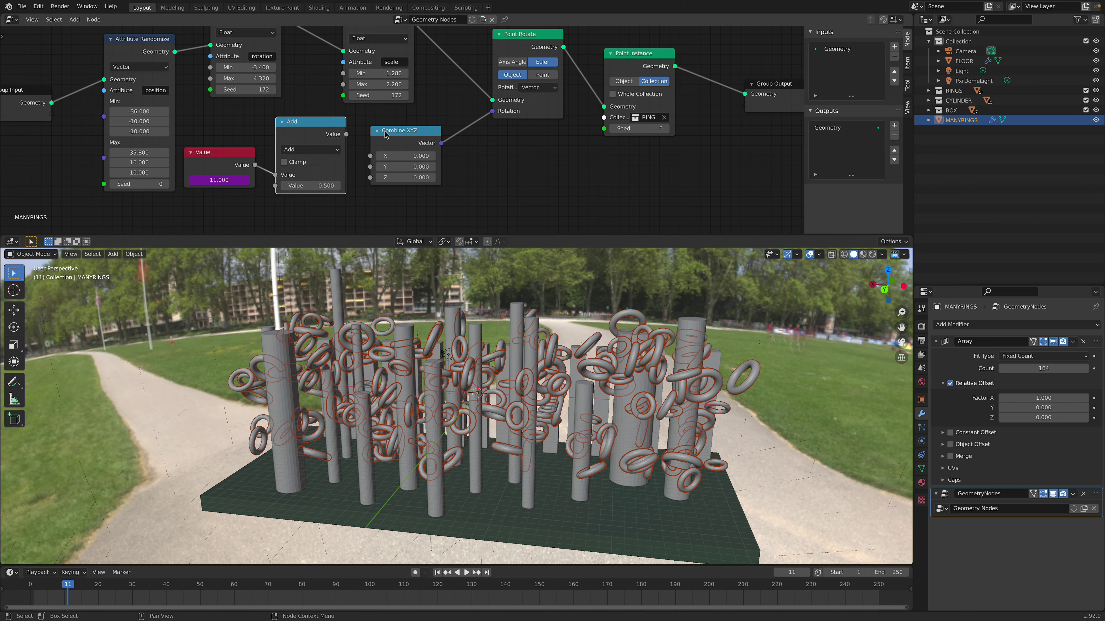
Rearrange the Value, Add and Combine XYZ nodes and duplicate the Add node twice
{"action": "left_click_drag", "start_coordinate": [384, 132], "coordinate": [426, 130]}
{"action": "scroll", "coordinate": [379, 155], "scroll_direction": "down", "scroll_amount": 3}
{"action": "middle_click_drag", "start_coordinate": [380, 154], "coordinate": [395, 110]}
{"action": "scroll", "coordinate": [395, 111], "scroll_direction": "up", "scroll_amount": 1}
{"action": "left_click_drag", "start_coordinate": [261, 108], "coordinate": [158, 171]}
{"action": "left_click_drag", "start_coordinate": [334, 91], "coordinate": [259, 133]}
{"action": "key", "text": "shift+d"}
{"action": "left_click", "coordinate": [334, 133]}
{"action": "key", "text": "shift+d"}
{"action": "left_click", "coordinate": [294, 200]}
Connect the Value node to all three Add nodes and give them the values 46.7, 109.7 and 70.5
{"action": "middle_click_drag", "start_coordinate": [301, 167], "coordinate": [306, 121]}
{"action": "scroll", "coordinate": [306, 124], "scroll_direction": "up", "scroll_amount": 1}
{"action": "left_click_drag", "start_coordinate": [181, 136], "coordinate": [311, 120]}
{"action": "left_click_drag", "start_coordinate": [269, 192], "coordinate": [182, 136]}
{"action": "left_click_drag", "start_coordinate": [266, 130], "coordinate": [365, 130]}
{"action": "left_click_drag", "start_coordinate": [286, 202], "coordinate": [319, 202]}
{"action": "left_click_drag", "start_coordinate": [328, 81], "coordinate": [358, 141]}
{"action": "left_click_drag", "start_coordinate": [177, 124], "coordinate": [91, 142]}
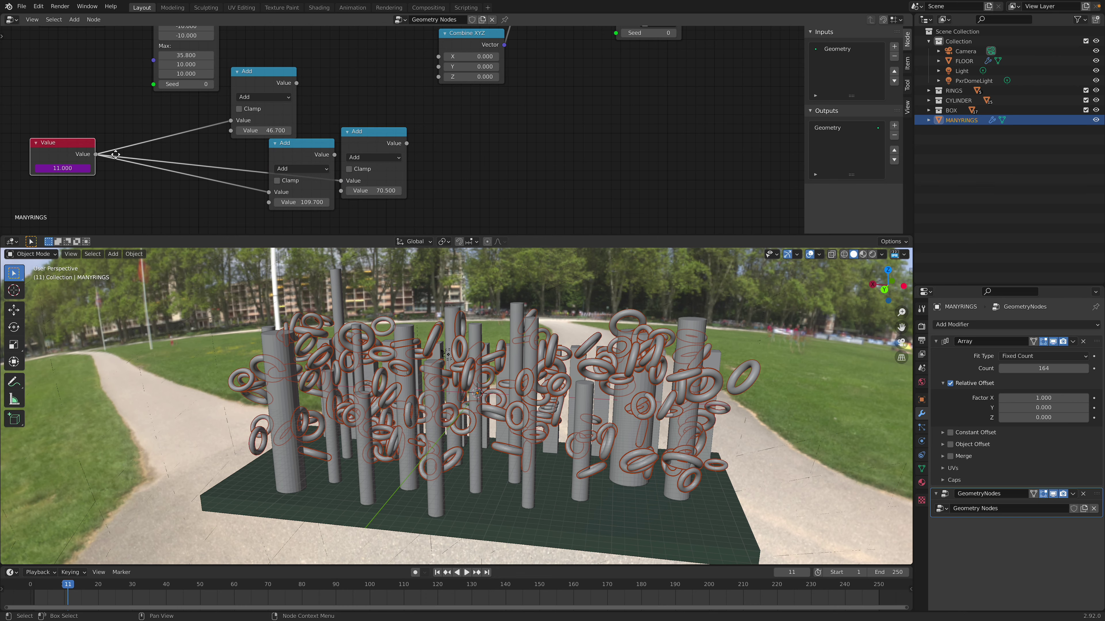
Duplicate an Add node, place it right after the Value node and change its operation to Multiply
{"action": "middle_click_drag", "start_coordinate": [114, 175], "coordinate": [125, 164]}
{"action": "key", "text": "shift+a"}
{"action": "left_click", "coordinate": [132, 170]}
{"action": "left_click", "coordinate": [265, 68]}
{"action": "left_click", "coordinate": [279, 68]}
{"action": "key", "text": "shift+d"}
{"action": "left_click", "coordinate": [189, 106]}
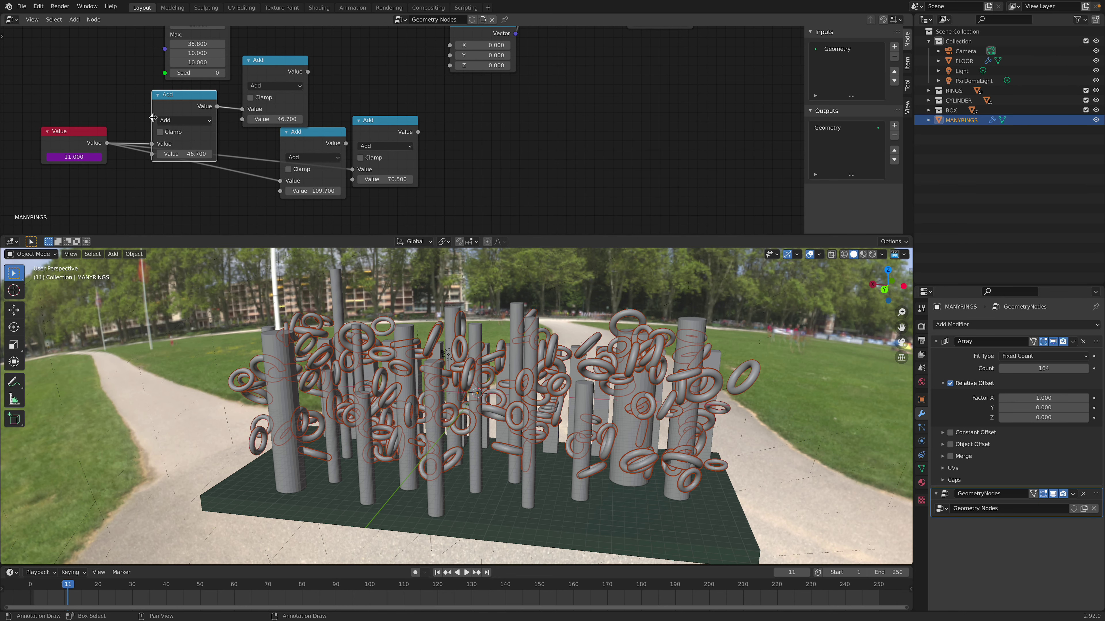
{"action": "left_click", "coordinate": [184, 120]}
{"action": "left_click", "coordinate": [174, 161]}
Connect Multiply to the remaining Add nodes and link the three Add outputs to Combine XYZ's X, Y and Z
{"action": "left_click_drag", "start_coordinate": [190, 106], "coordinate": [353, 180]}
{"action": "left_click_drag", "start_coordinate": [198, 114], "coordinate": [280, 191]}
{"action": "left_click_drag", "start_coordinate": [418, 132], "coordinate": [450, 64]}
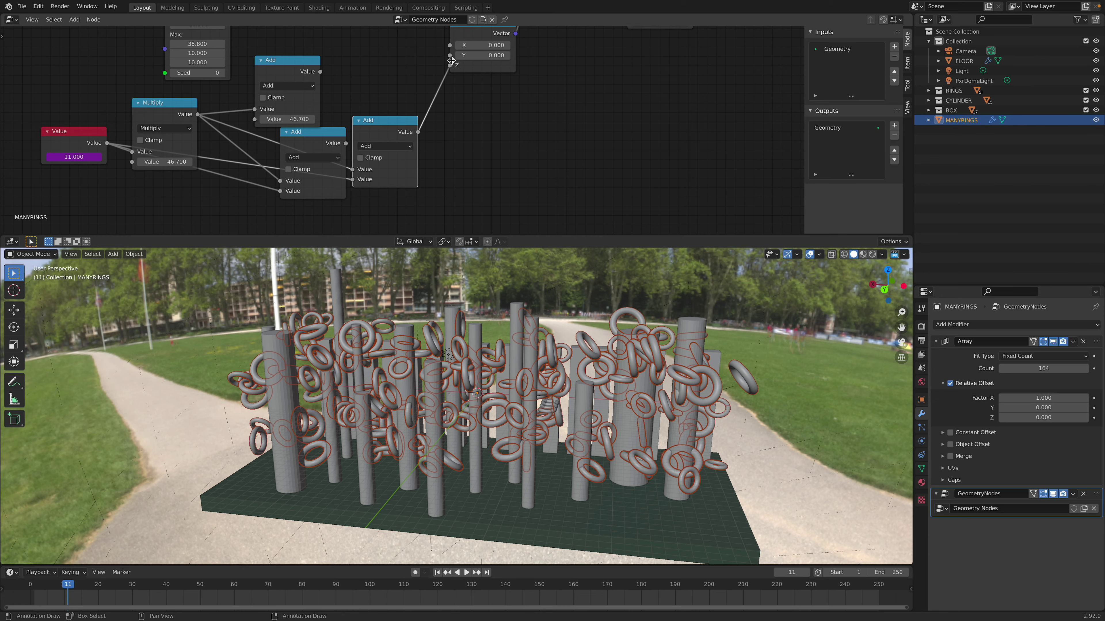
{"action": "left_click_drag", "start_coordinate": [320, 71], "coordinate": [452, 46]}
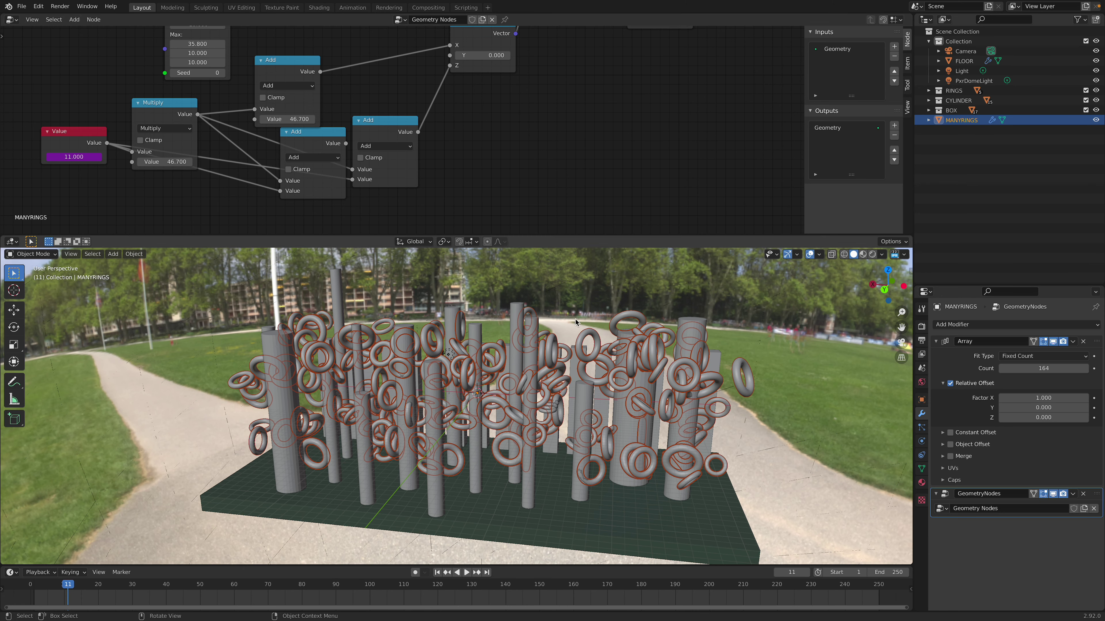
{"action": "left_click_drag", "start_coordinate": [313, 144], "coordinate": [449, 55]}
Set the Multiply value to 0.04 and play the animation to check the ring rotation speed
{"action": "middle_click_drag", "start_coordinate": [489, 110], "coordinate": [515, 118]}
{"action": "key", "text": "BackSpace"}
{"action": "key", "text": "BackSpace"}
{"action": "key", "text": "BackSpace"}
{"action": "key", "text": "BackSpace"}
{"action": "type", "text": "0.22"}
{"action": "key", "text": "Return"}
{"action": "key", "text": "space"}
{"action": "key", "text": "space"}
{"action": "mouse_move", "coordinate": [217, 169]}
{"action": "left_mouse_down", "text": "shift"}
{"action": "mouse_move", "coordinate": [198, 169]}
{"action": "mouse_move", "coordinate": [217, 169]}
{"action": "left_mouse_up", "text": "shift"}
{"action": "key", "text": "space"}
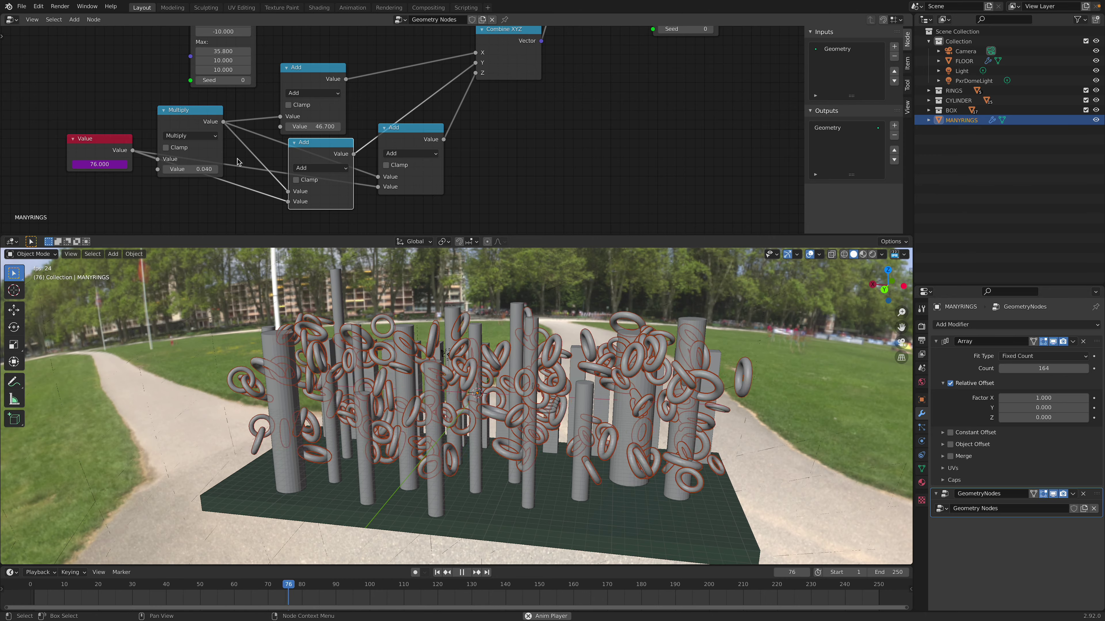
{"action": "key", "text": "space"}
Spread out the Add, Multiply and Value nodes so their links can be told apart
{"action": "middle_click_drag", "start_coordinate": [317, 73], "coordinate": [315, 89]}
{"action": "left_click_drag", "start_coordinate": [315, 89], "coordinate": [347, 60]}
{"action": "left_click_drag", "start_coordinate": [319, 174], "coordinate": [406, 103]}
{"action": "left_click_drag", "start_coordinate": [193, 136], "coordinate": [217, 179]}
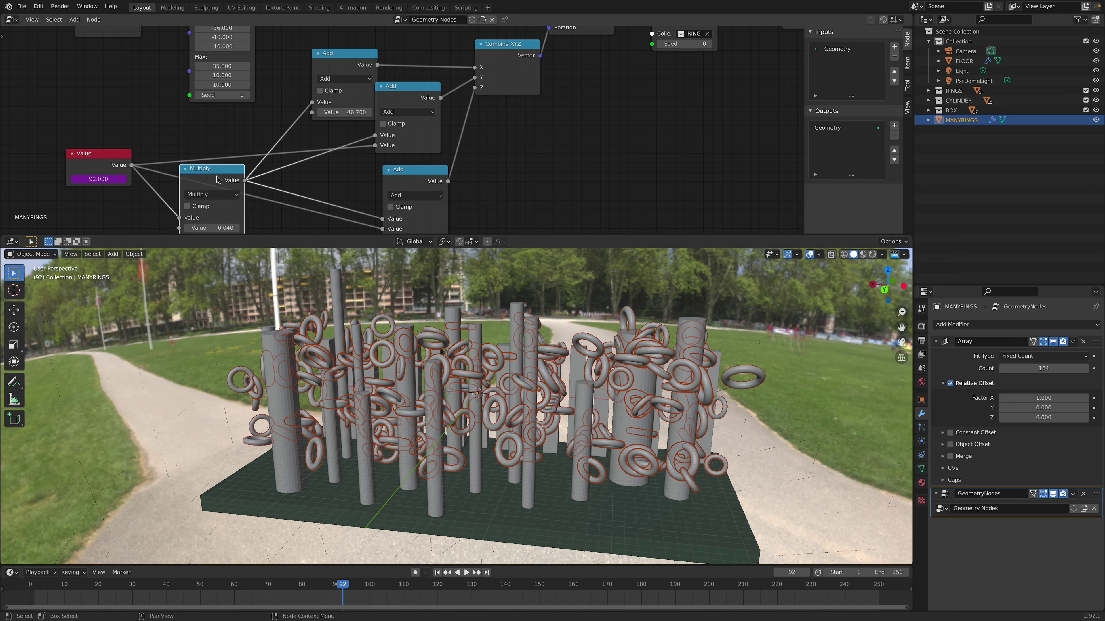
{"action": "middle_click_drag", "start_coordinate": [216, 180], "coordinate": [273, 117]}
{"action": "left_click_drag", "start_coordinate": [272, 117], "coordinate": [252, 146]}
{"action": "left_click_drag", "start_coordinate": [183, 118], "coordinate": [144, 135]}
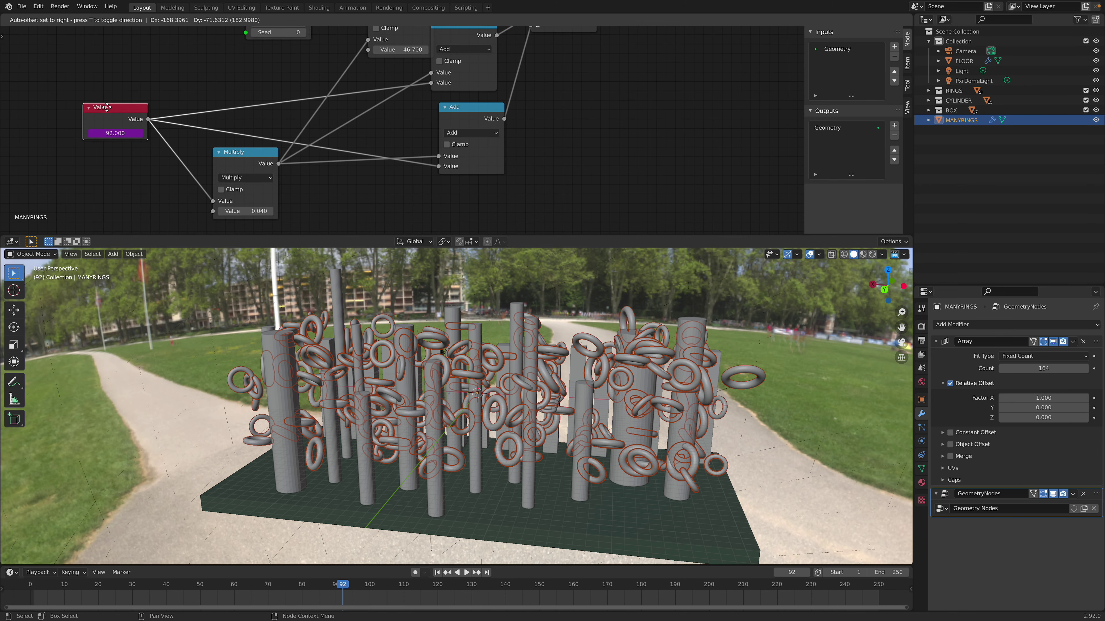
Remove the Value node's direct links to the Add nodes, leaving only Multiply feeding them
{"action": "left_click_drag", "start_coordinate": [439, 166], "coordinate": [313, 151]}
{"action": "left_click_drag", "start_coordinate": [431, 82], "coordinate": [368, 49]}
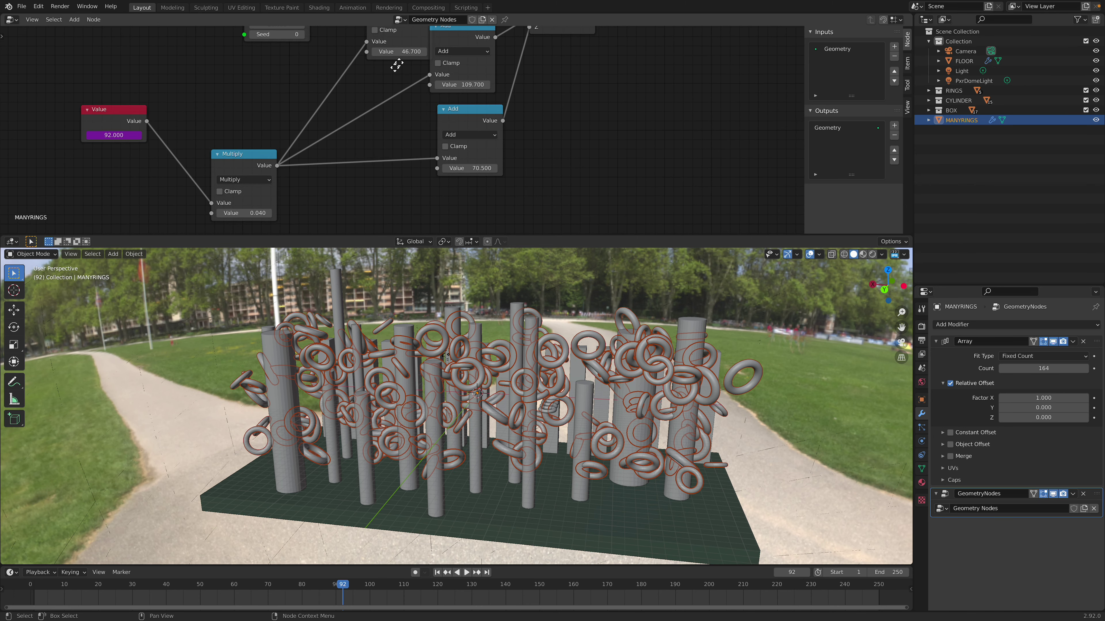
{"action": "middle_click_drag", "start_coordinate": [395, 62], "coordinate": [376, 89]}
During playback, set the Multiply value to 0.16 and the Y and Z Add values to 176.7 and 133.3
{"action": "key", "text": "space"}
{"action": "middle_click_drag", "start_coordinate": [238, 180], "coordinate": [246, 144]}
{"action": "left_click_drag", "start_coordinate": [246, 144], "coordinate": [255, 97]}
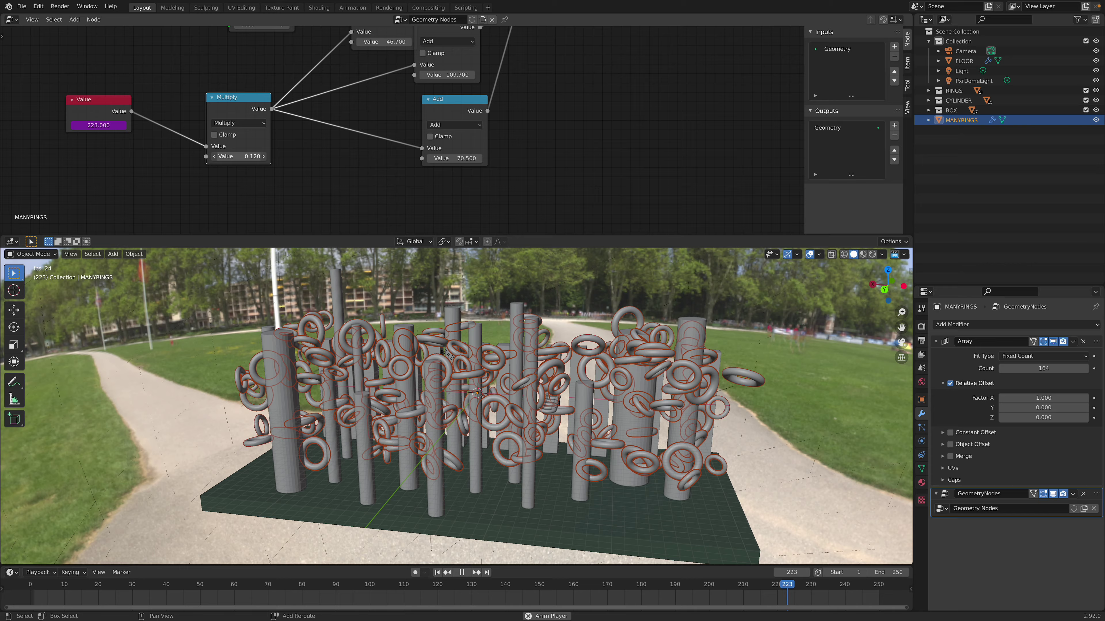
{"action": "left_click_drag", "start_coordinate": [240, 156], "coordinate": [250, 156]}
{"action": "left_click_drag", "start_coordinate": [454, 158], "coordinate": [478, 158]}
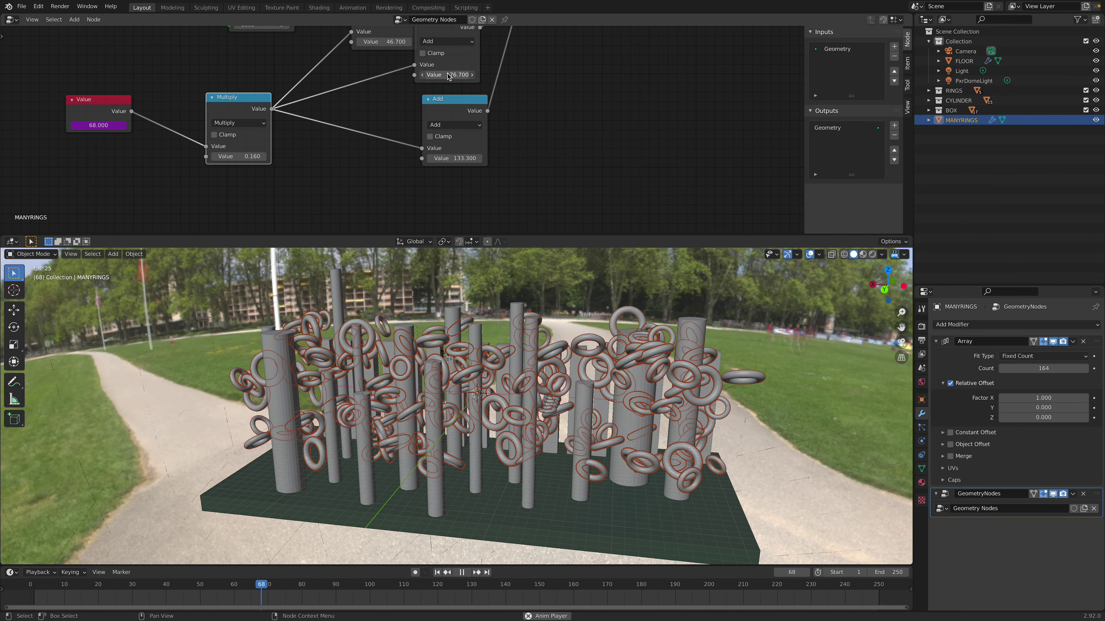
Review the rotating rings from different angles, save the file and stop the playback
{"action": "middle_click_drag", "start_coordinate": [633, 343], "coordinate": [621, 342]}
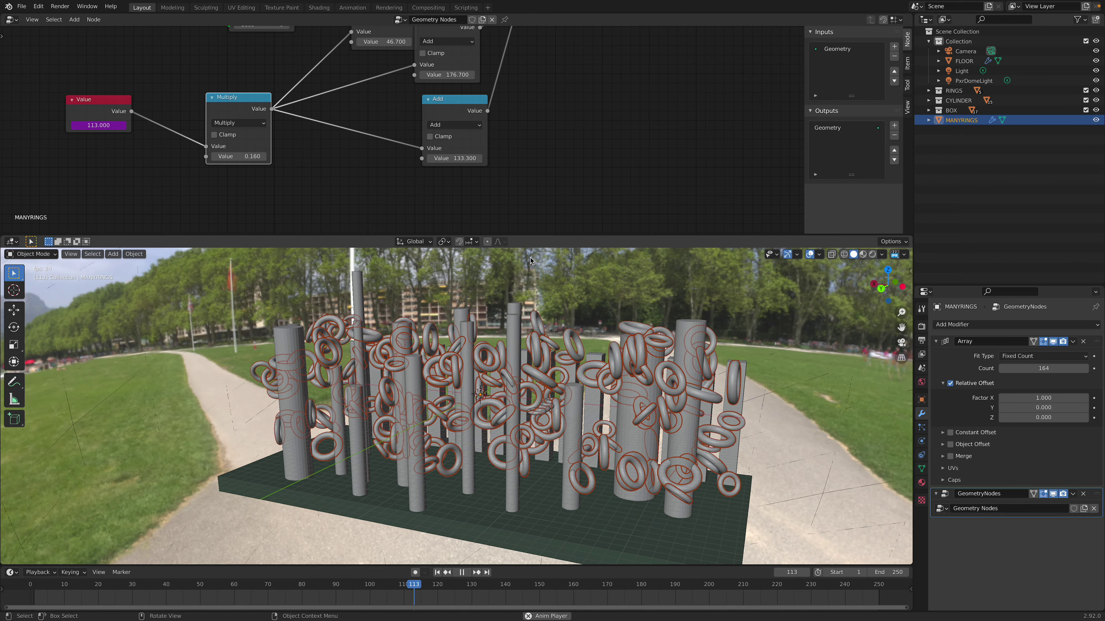
{"action": "scroll", "coordinate": [530, 160], "scroll_direction": "down", "scroll_amount": 1}
{"action": "middle_click_drag", "start_coordinate": [530, 160], "coordinate": [460, 248]}
{"action": "key", "text": "ctrl+s"}
{"action": "middle_click_drag", "start_coordinate": [609, 331], "coordinate": [626, 337]}
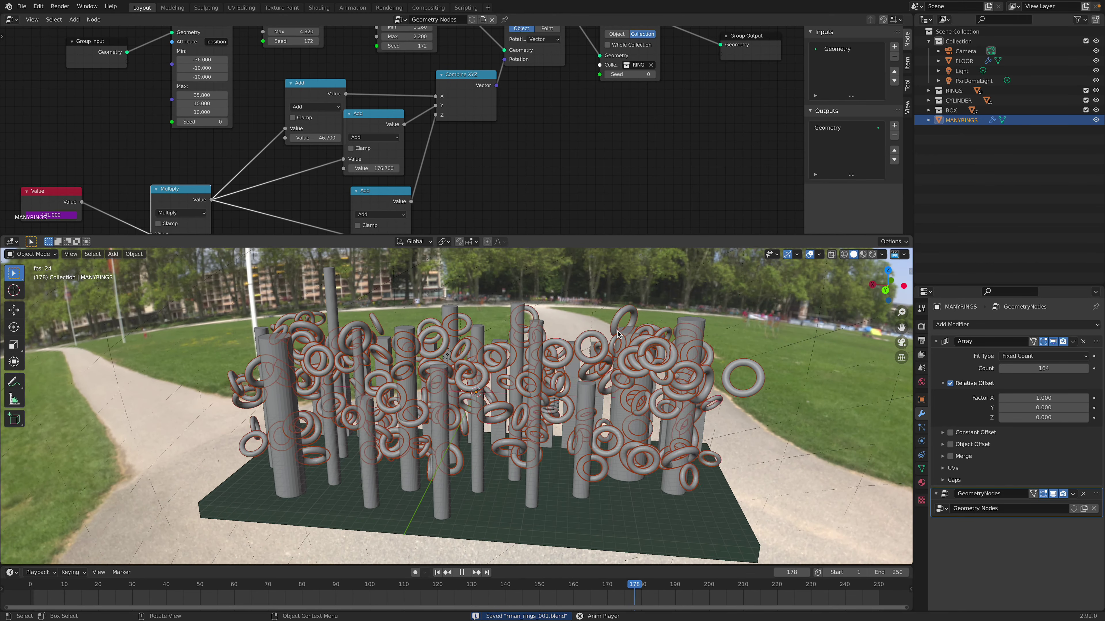
{"action": "key", "text": "space"}
Set the scale randomization to Min 0.3, Max 2.52 and Seed 200, set the rotation seed to 230, and adjust the position seed
{"action": "middle_click_drag", "start_coordinate": [538, 92], "coordinate": [519, 153]}
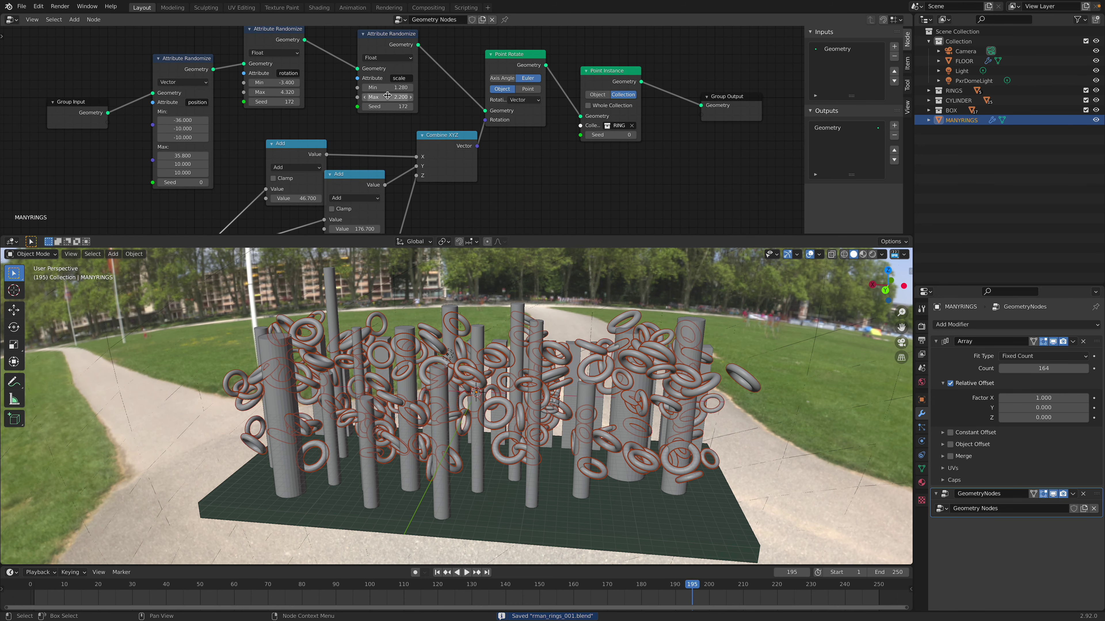
{"action": "left_click_drag", "start_coordinate": [387, 88], "coordinate": [400, 106]}
{"action": "left_click_drag", "start_coordinate": [270, 102], "coordinate": [279, 101]}
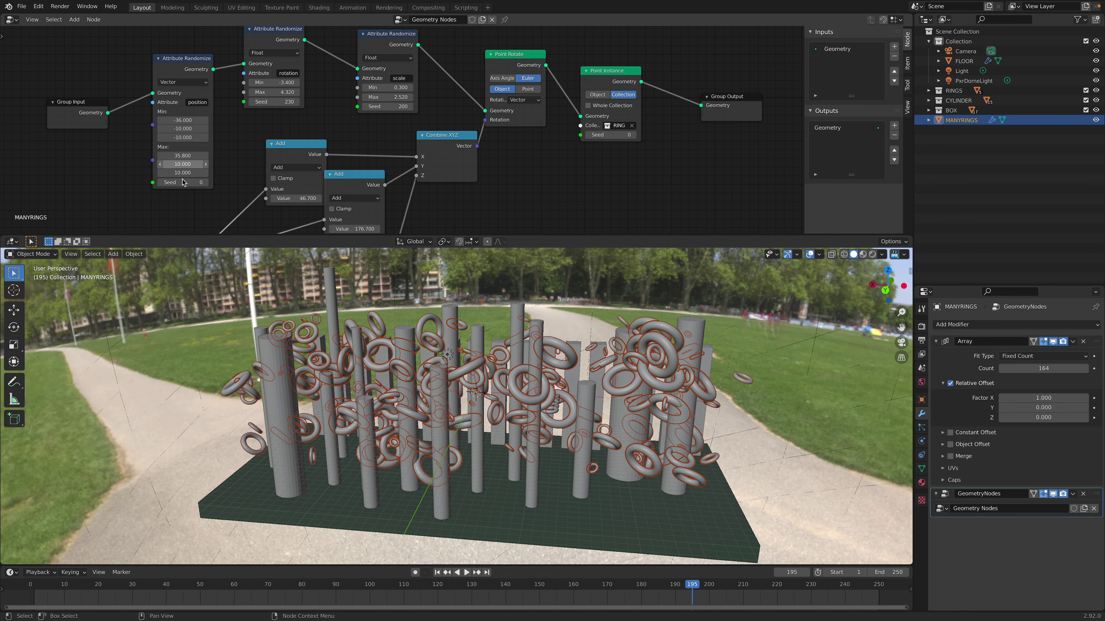
{"action": "left_click_drag", "start_coordinate": [182, 182], "coordinate": [200, 182]}
Expose Seed as a group input driving all three Attribute Randomize nodes, with a modifier Seed of 18, and save the file
{"action": "middle_click_drag", "start_coordinate": [86, 127], "coordinate": [181, 116]}
{"action": "left_click_drag", "start_coordinate": [180, 116], "coordinate": [247, 172]}
{"action": "left_click_drag", "start_coordinate": [157, 135], "coordinate": [339, 92]}
{"action": "left_click_drag", "start_coordinate": [452, 97], "coordinate": [164, 135]}
{"action": "left_click_drag", "start_coordinate": [453, 96], "coordinate": [158, 134]}
{"action": "key", "text": "ctrl+s"}
Deselect MANYRINGS and play the animation while examining the rings from another angle
{"action": "left_click", "coordinate": [517, 314]}
{"action": "key", "text": "space"}
{"action": "middle_click_drag", "start_coordinate": [518, 320], "coordinate": [560, 407]}
{"action": "key", "text": "space"}
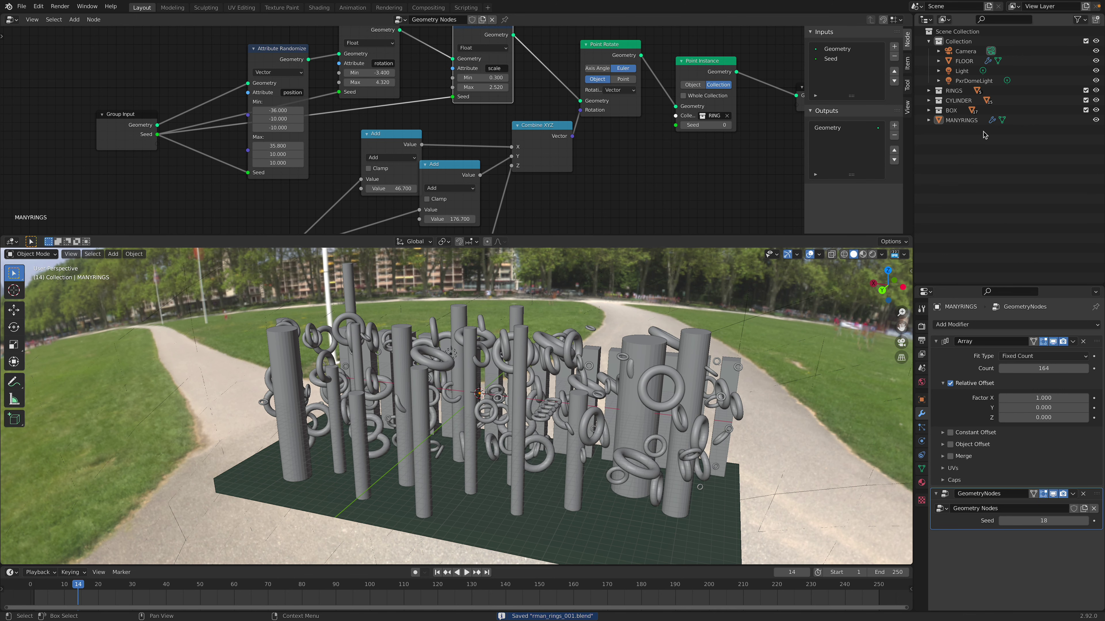
Hide the RINGS source collection and start the RenderMan viewport render
{"action": "left_click", "coordinate": [1096, 91]}
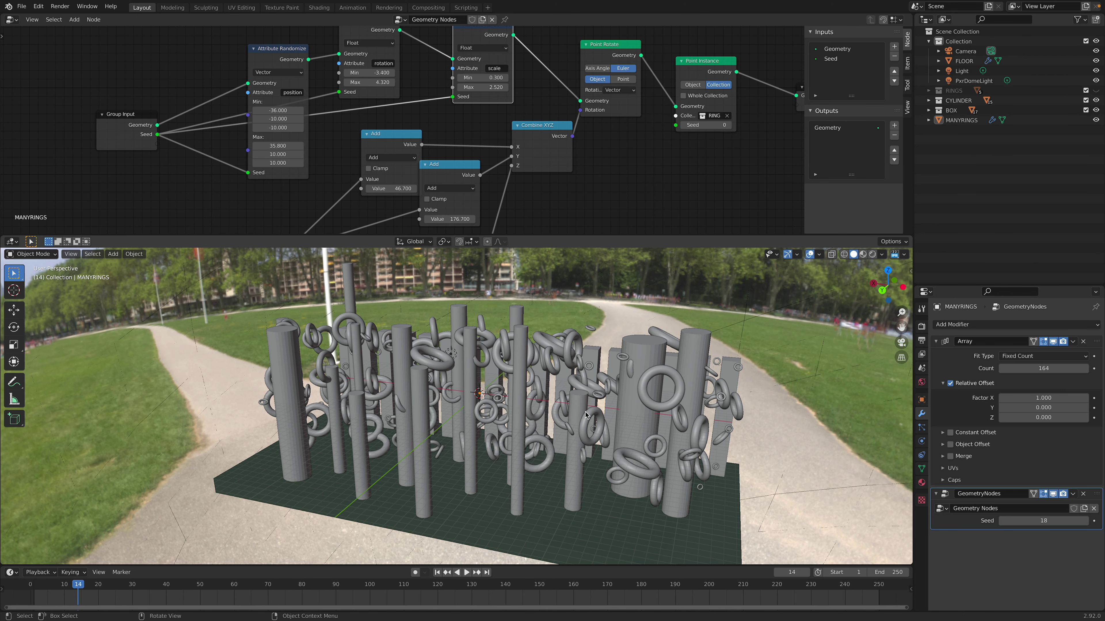
{"action": "middle_click_drag", "start_coordinate": [683, 318], "coordinate": [638, 256]}
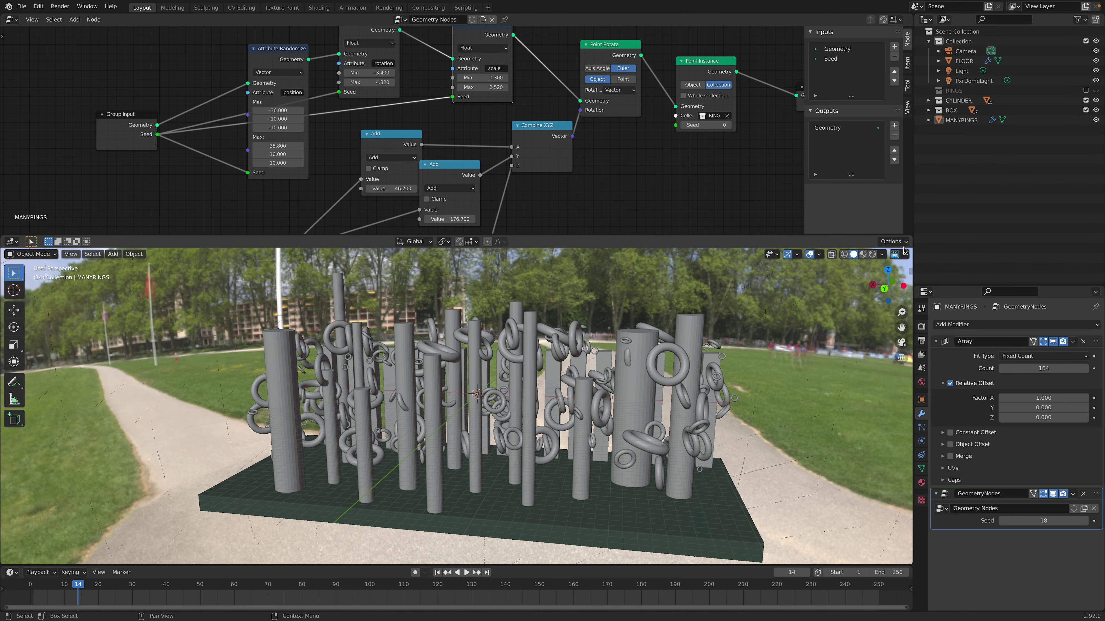
{"action": "left_click", "coordinate": [893, 256]}
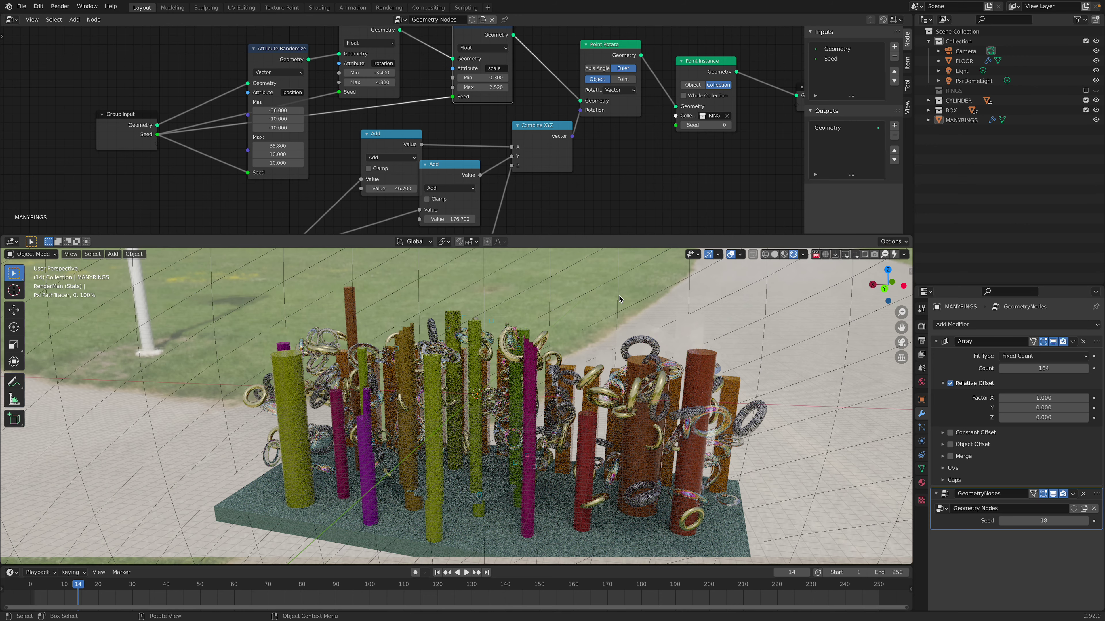
Protect the Geometry Nodes group with a fake user and save the file with the viewport render stopped
{"action": "left_click_drag", "start_coordinate": [569, 234], "coordinate": [569, 159]}
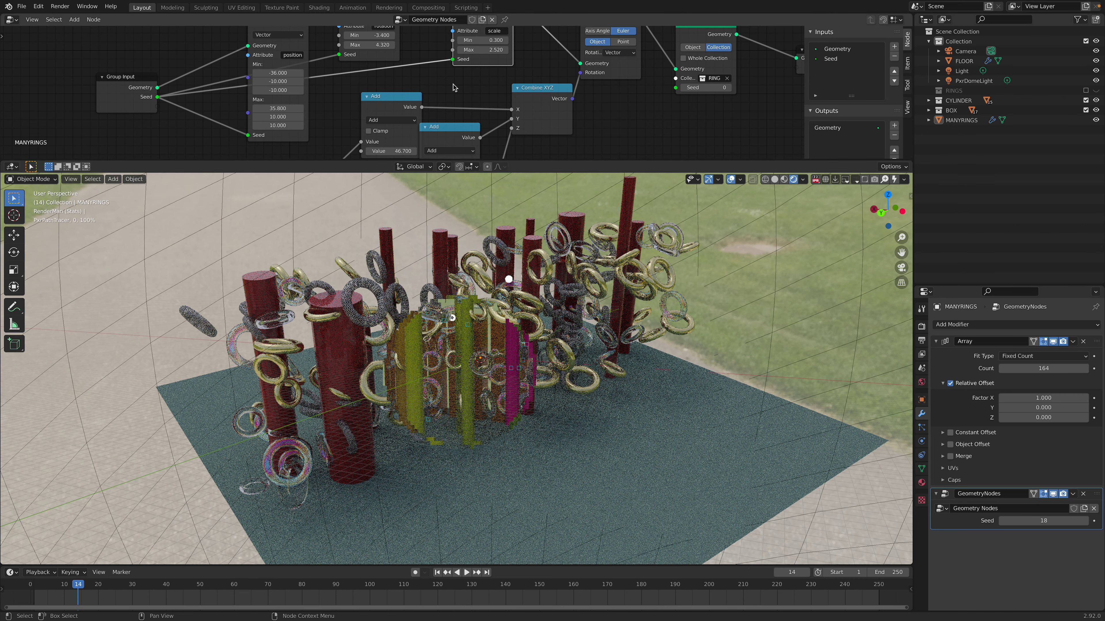
{"action": "left_click", "coordinate": [472, 20]}
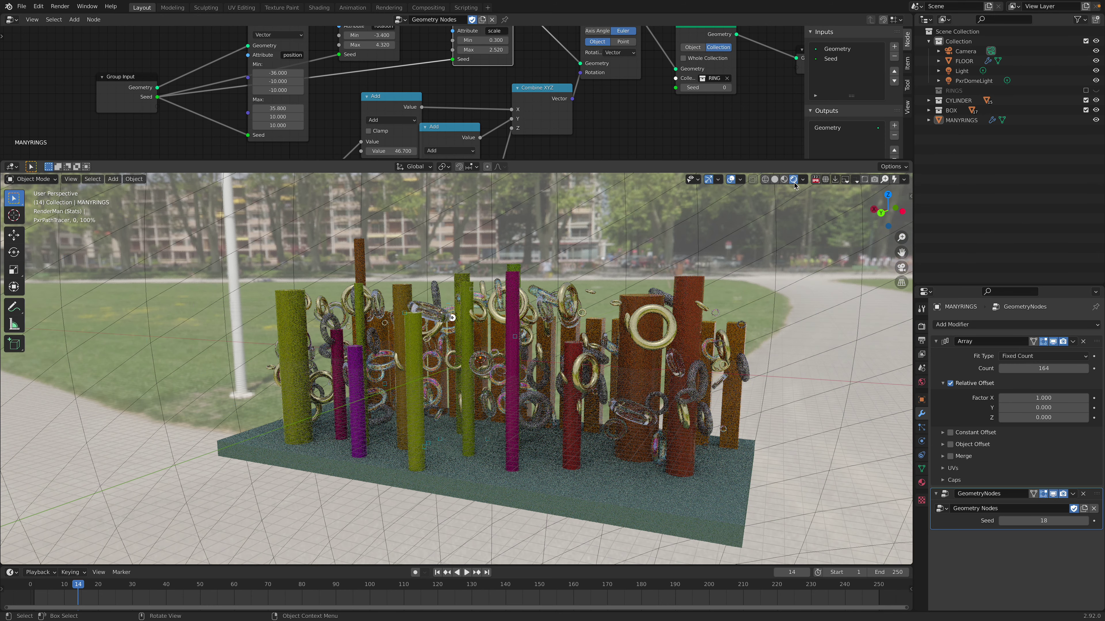
{"action": "left_click", "coordinate": [815, 180]}
{"action": "key", "text": "ctrl+s"}
Apply a RenderMan material preset from the Metal category to the floor and save the file
{"action": "left_click", "coordinate": [713, 457]}
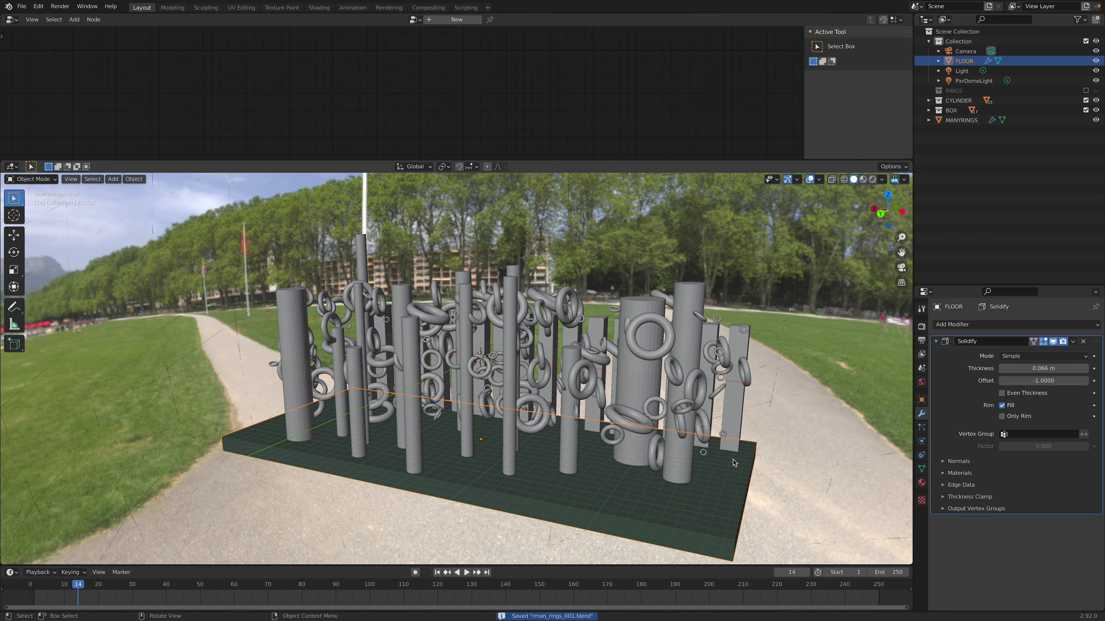
{"action": "right_click", "coordinate": [672, 393]}
{"action": "mouse_move", "coordinate": [698, 421]}
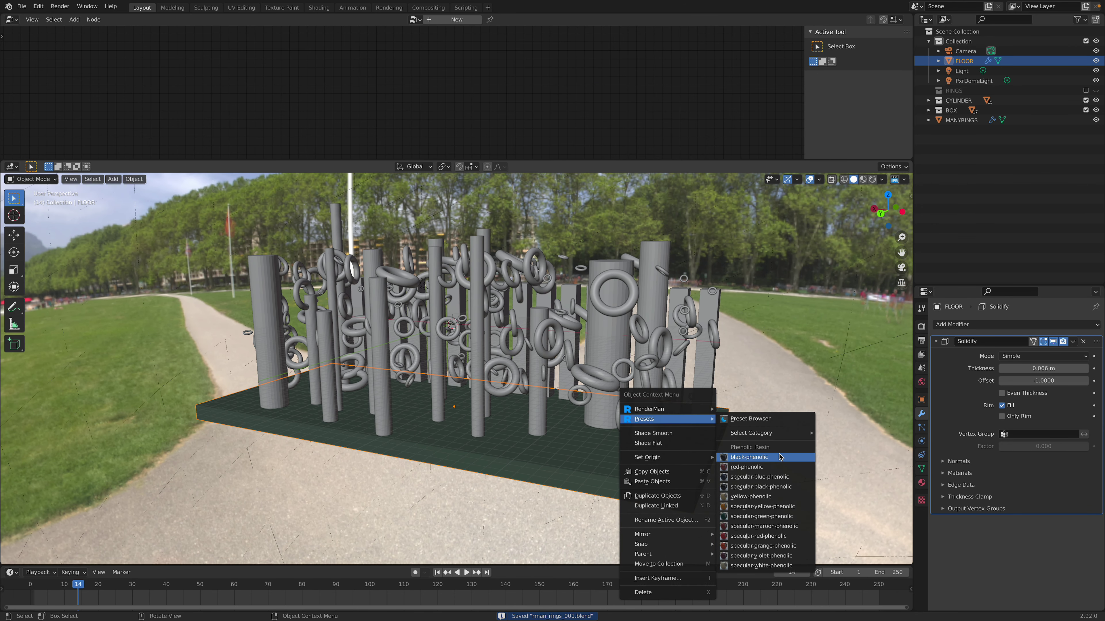
{"action": "mouse_move", "coordinate": [783, 433]}
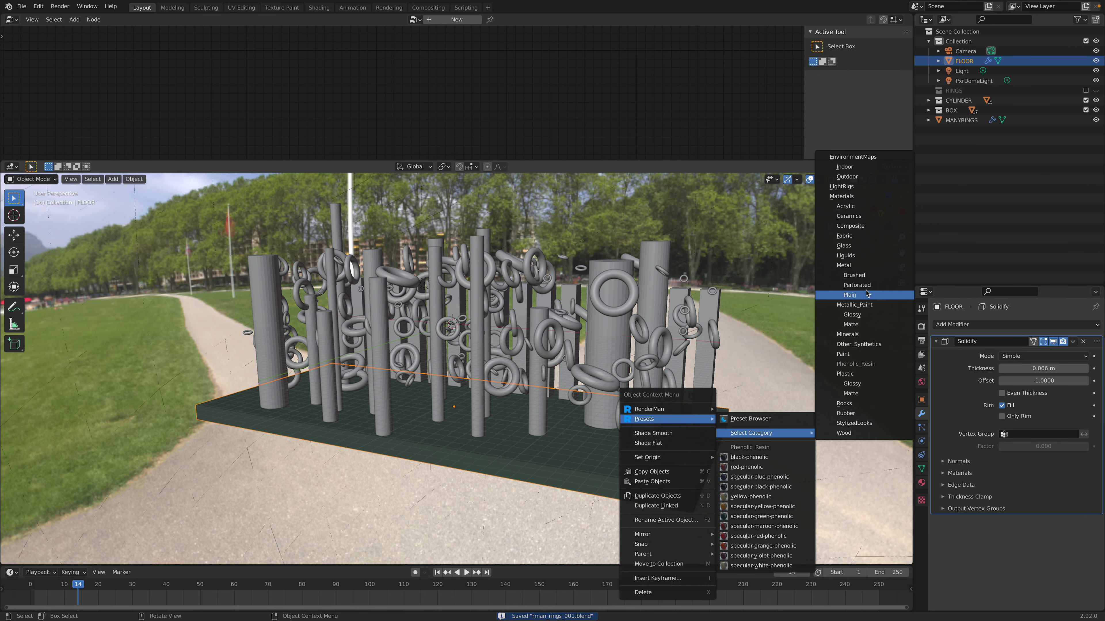
{"action": "left_click", "coordinate": [863, 266]}
{"action": "right_click", "coordinate": [758, 286]}
{"action": "mouse_move", "coordinate": [758, 286]}
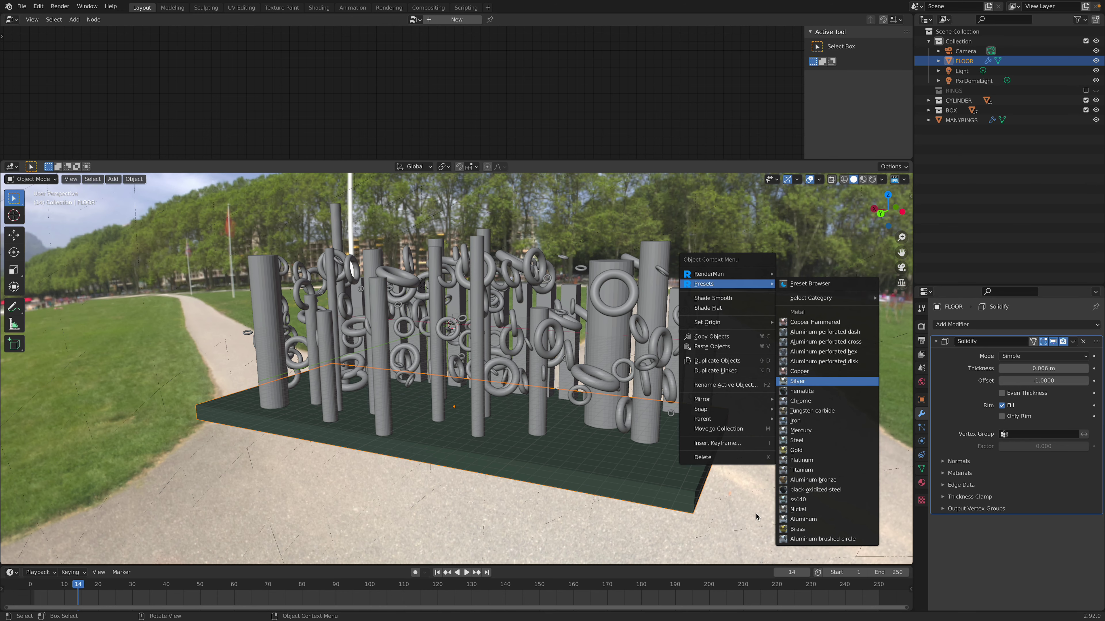
{"action": "scroll", "coordinate": [783, 435], "scroll_direction": "up", "scroll_amount": 2}
{"action": "key", "text": "super+s"}
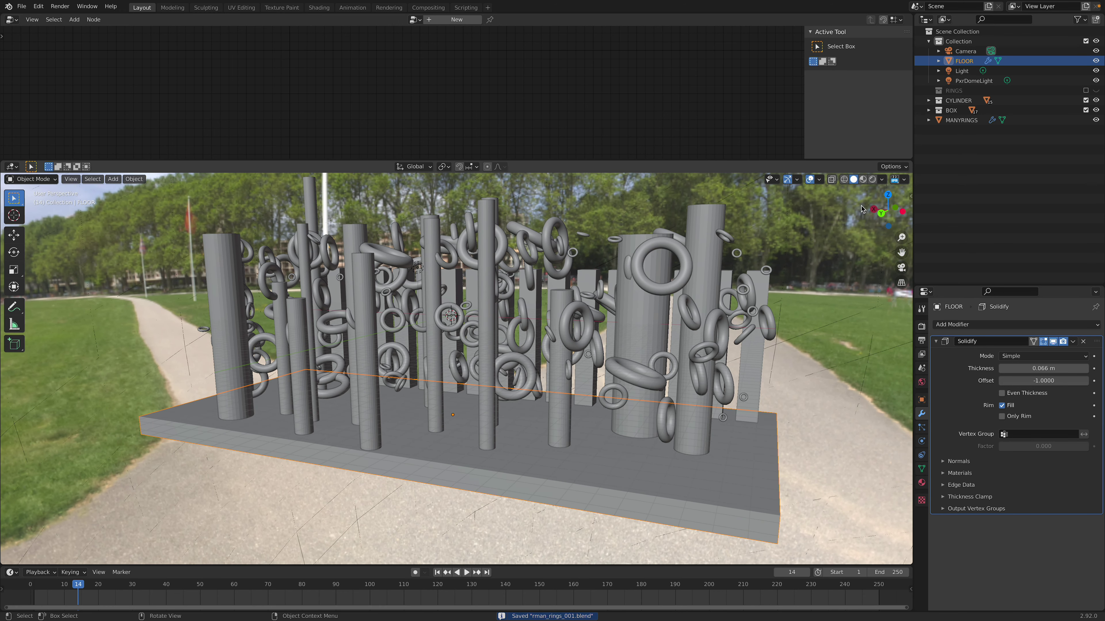
Check the metallic floor in an enlarged viewport and increase its Solidify thickness
{"action": "left_click_drag", "start_coordinate": [838, 160], "coordinate": [840, 56]}
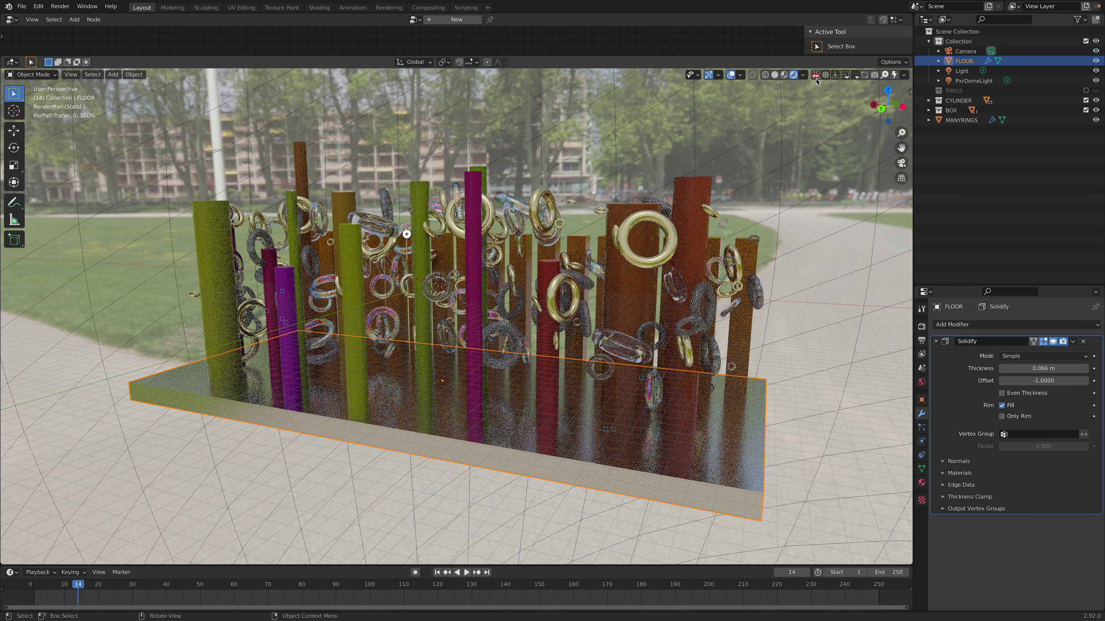
{"action": "middle_click_drag", "start_coordinate": [732, 251], "coordinate": [723, 255]}
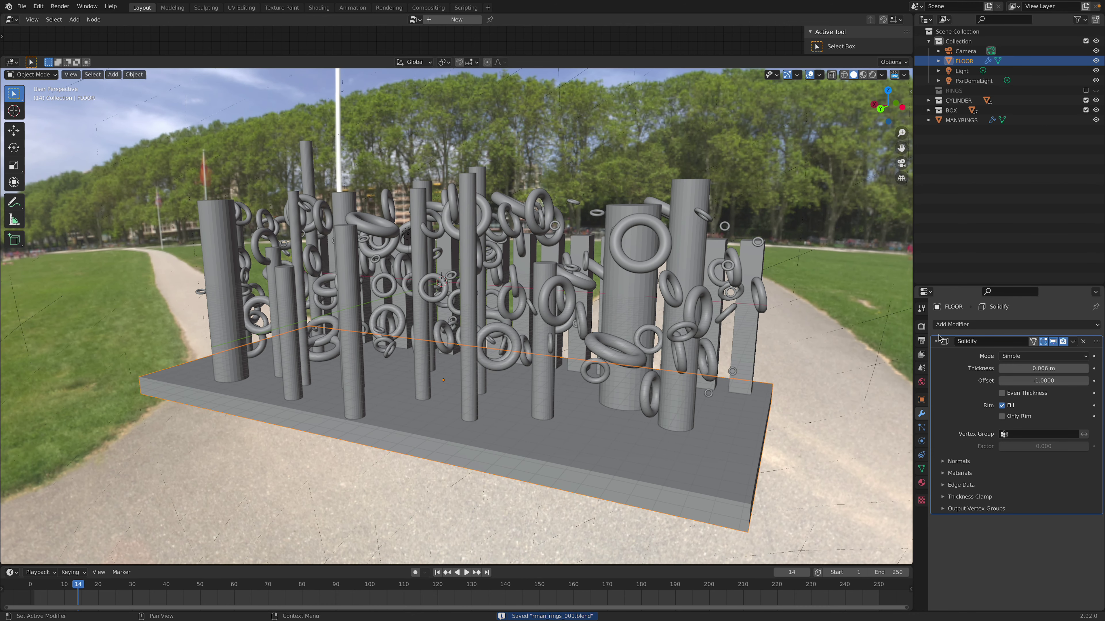
{"action": "left_click_drag", "start_coordinate": [1044, 368], "coordinate": [975, 359]}
{"action": "left_click", "coordinate": [944, 343]}
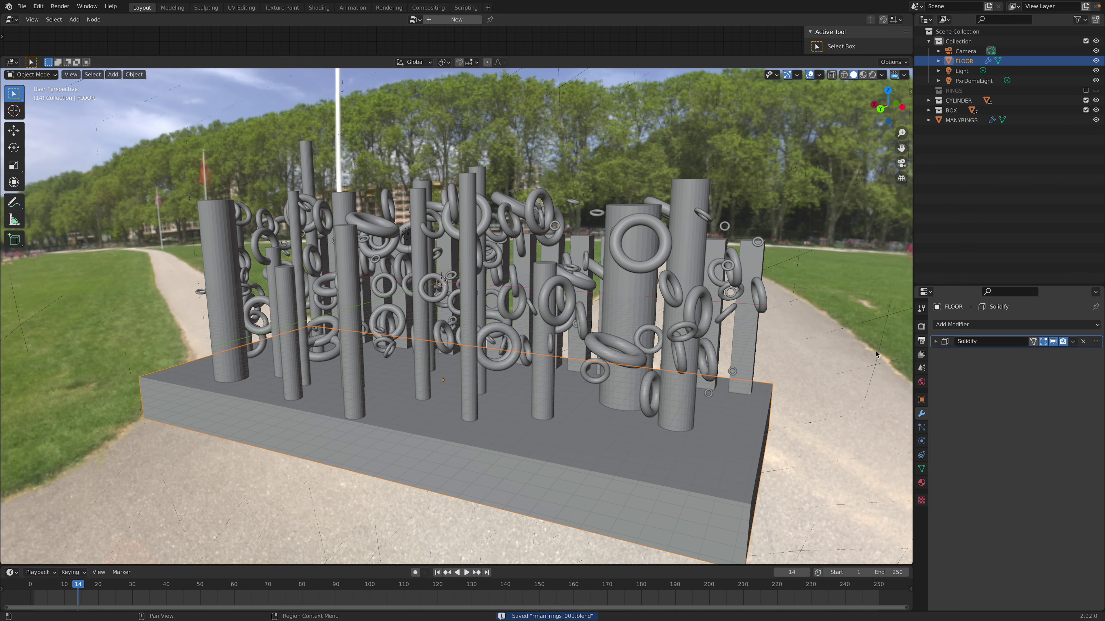
Add a Simple Subdivision modifier with viewport level 3 to the floor and place it before Solidify
{"action": "left_click", "coordinate": [960, 326]}
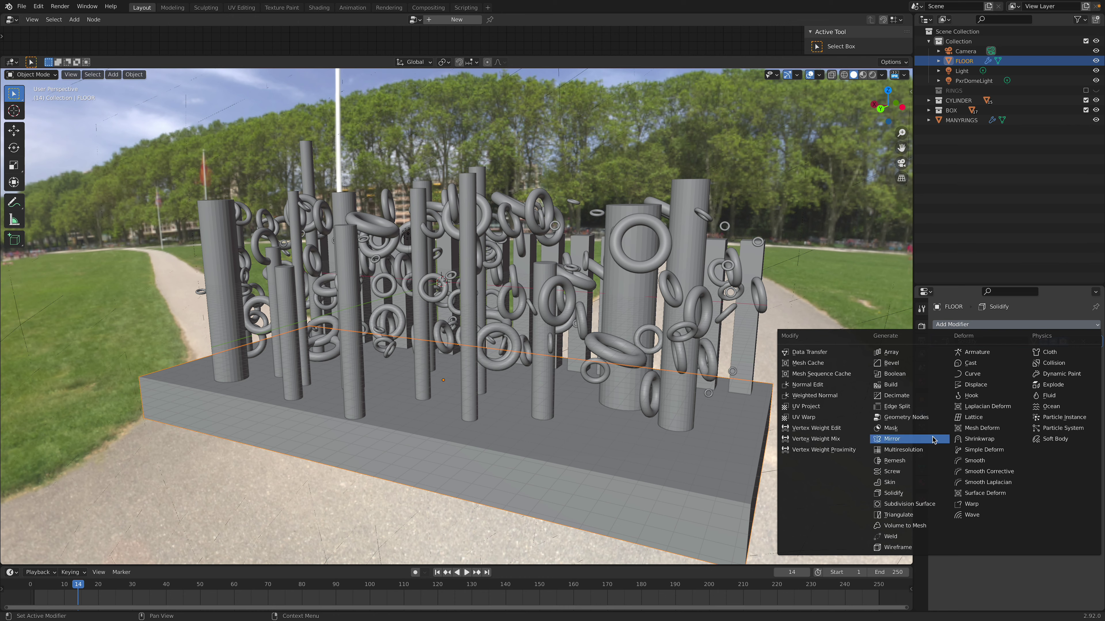
{"action": "left_click", "coordinate": [925, 504]}
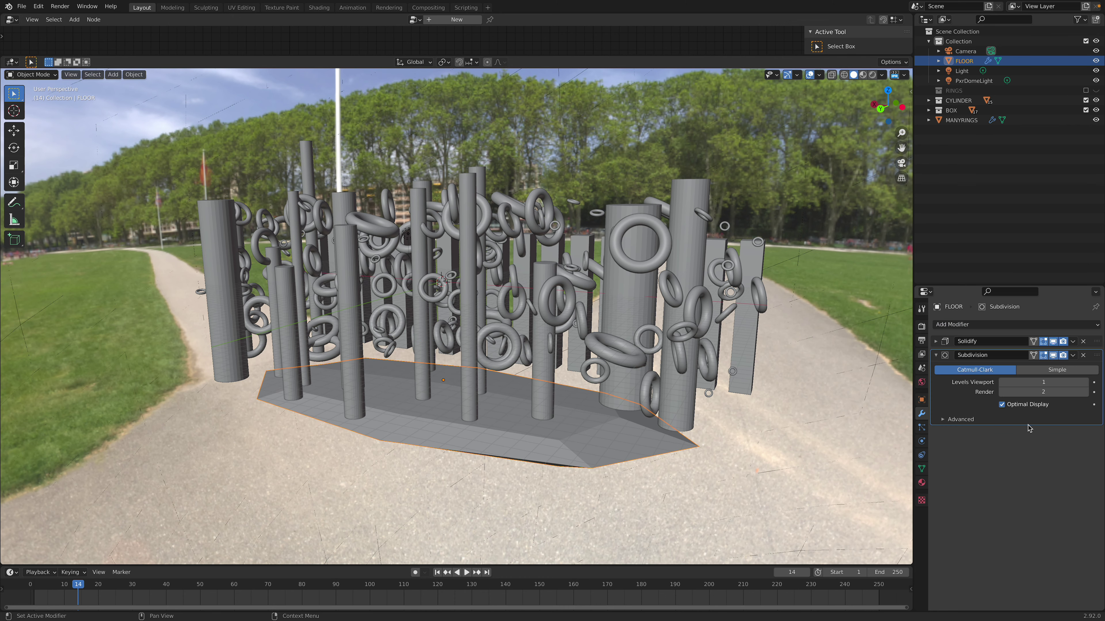
{"action": "left_click", "coordinate": [1085, 382]}
{"action": "left_click", "coordinate": [1085, 382]}
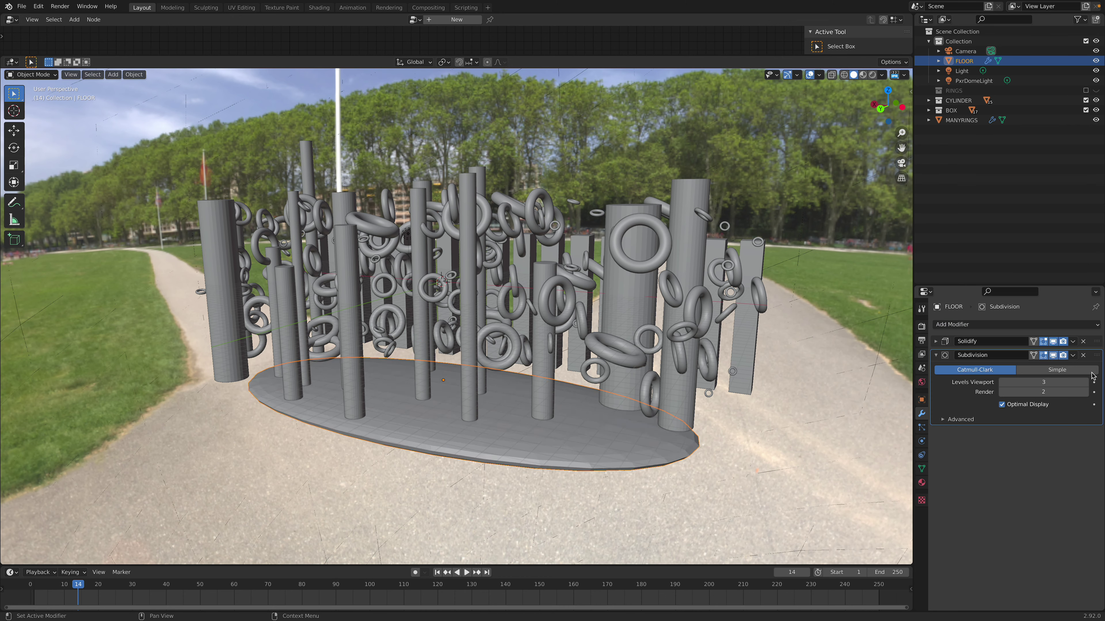
{"action": "left_click", "coordinate": [1090, 370]}
{"action": "left_click_drag", "start_coordinate": [1098, 356], "coordinate": [1098, 340]}
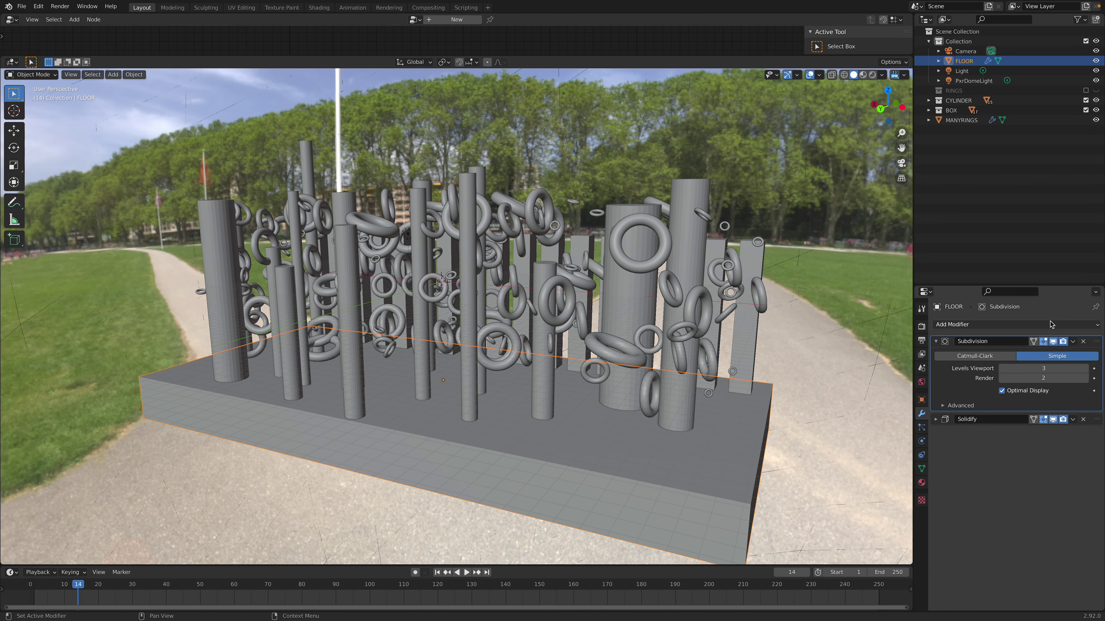
Try a Wave modifier on the floor with the animation playing, and remove it
{"action": "left_click", "coordinate": [1044, 324]}
{"action": "left_click", "coordinate": [995, 514]}
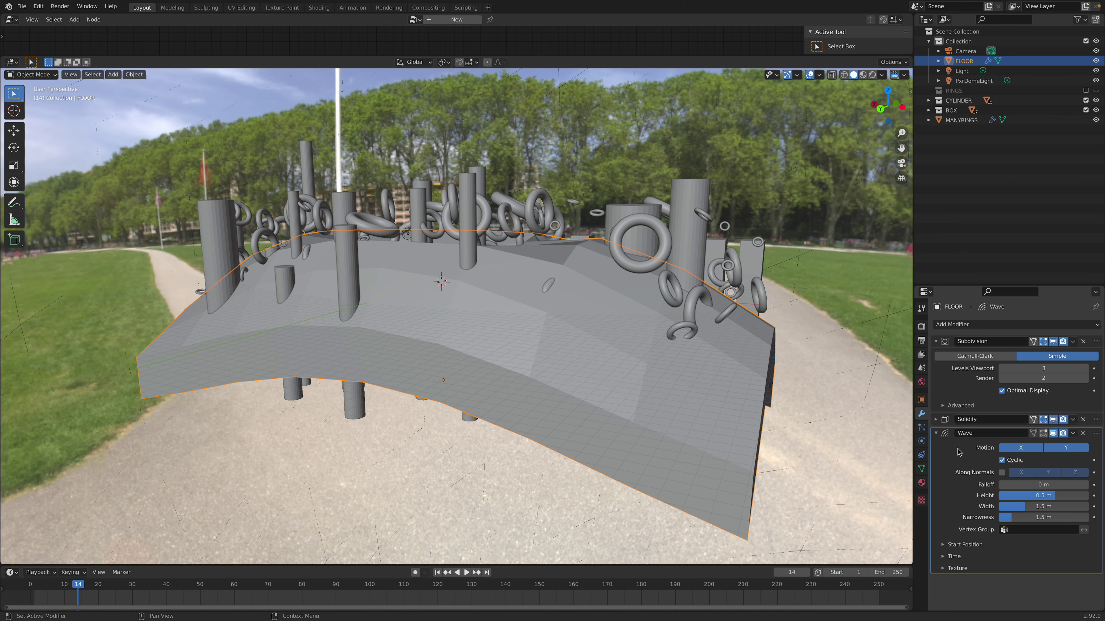
{"action": "key", "text": "space"}
{"action": "key", "text": "space"}
{"action": "left_click", "coordinate": [1083, 433]}
Add an Ocean modifier to the floor, play the animation briefly, and set Repeat X and Y to 3
{"action": "left_click", "coordinate": [1033, 325]}
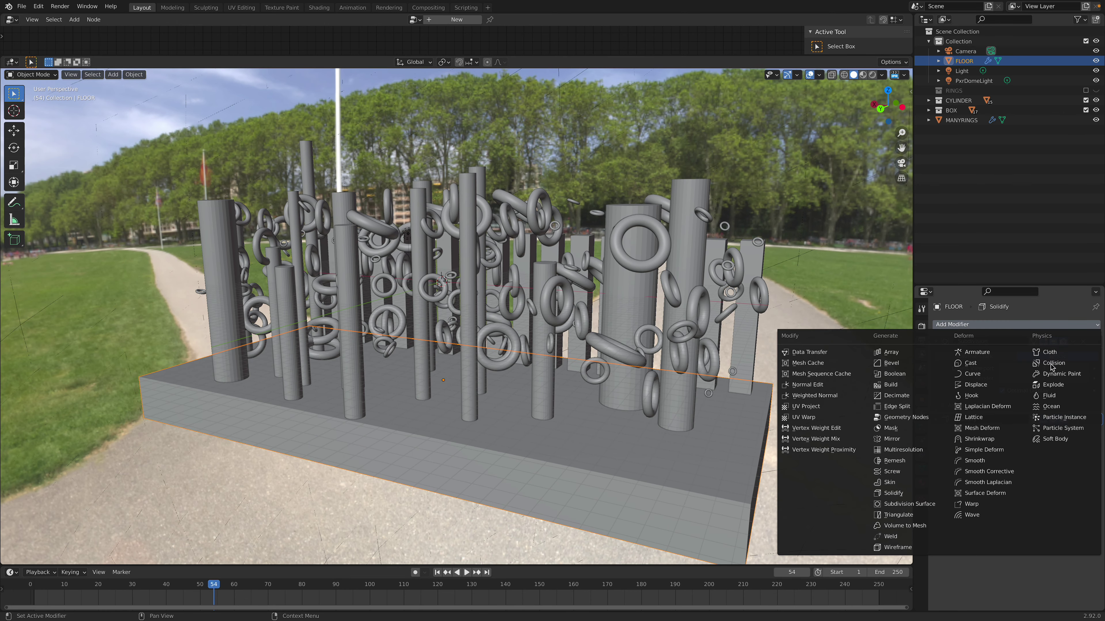
{"action": "left_click", "coordinate": [1052, 406]}
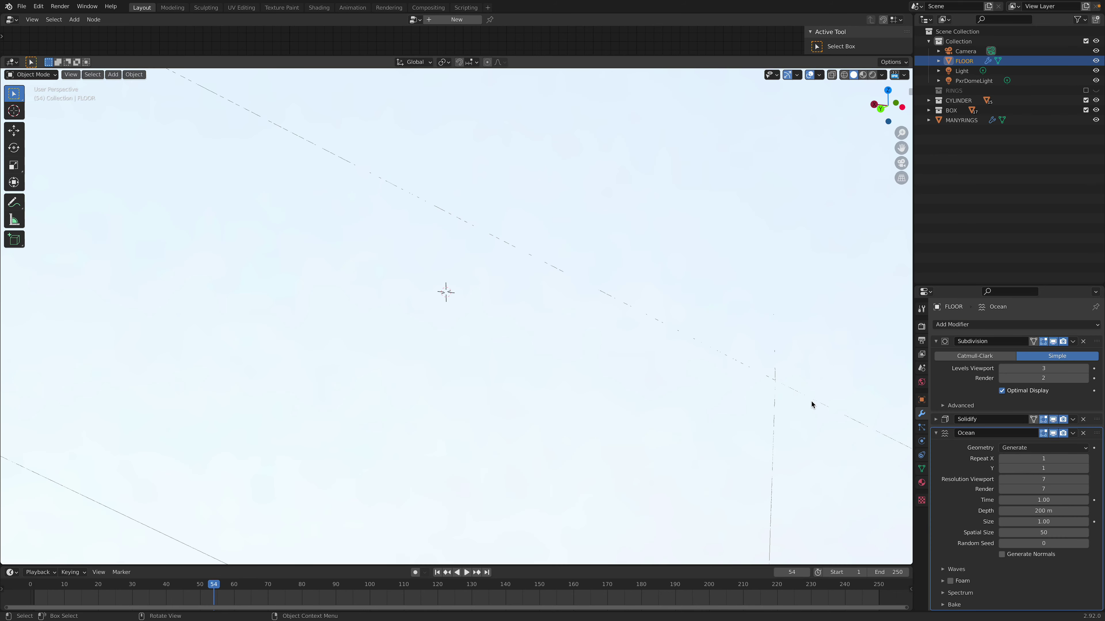
{"action": "key", "text": "space"}
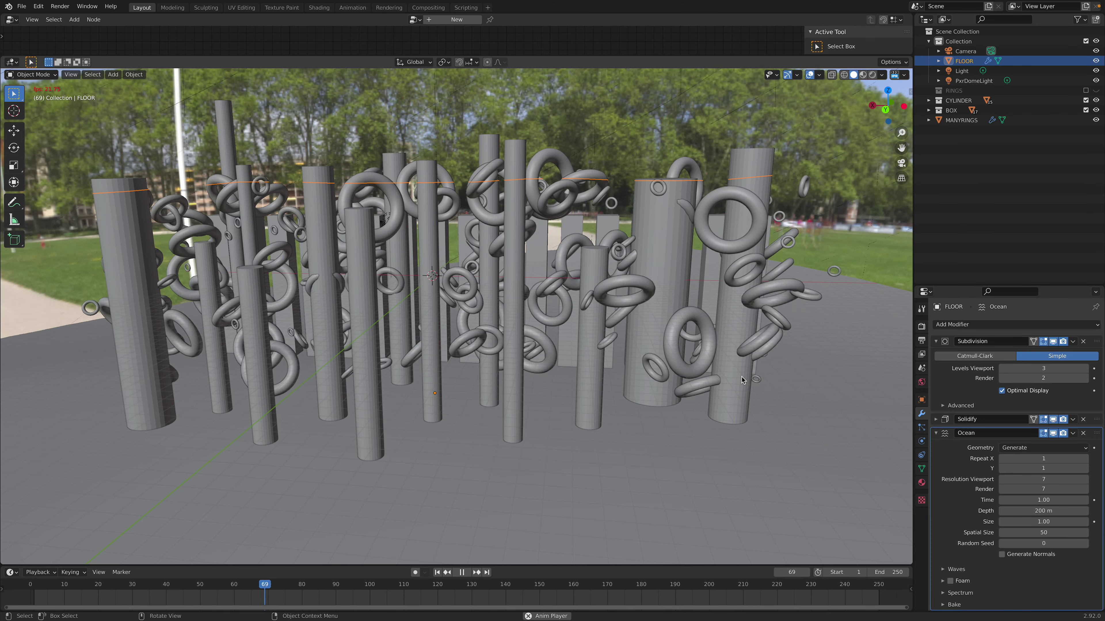
{"action": "key", "text": "space"}
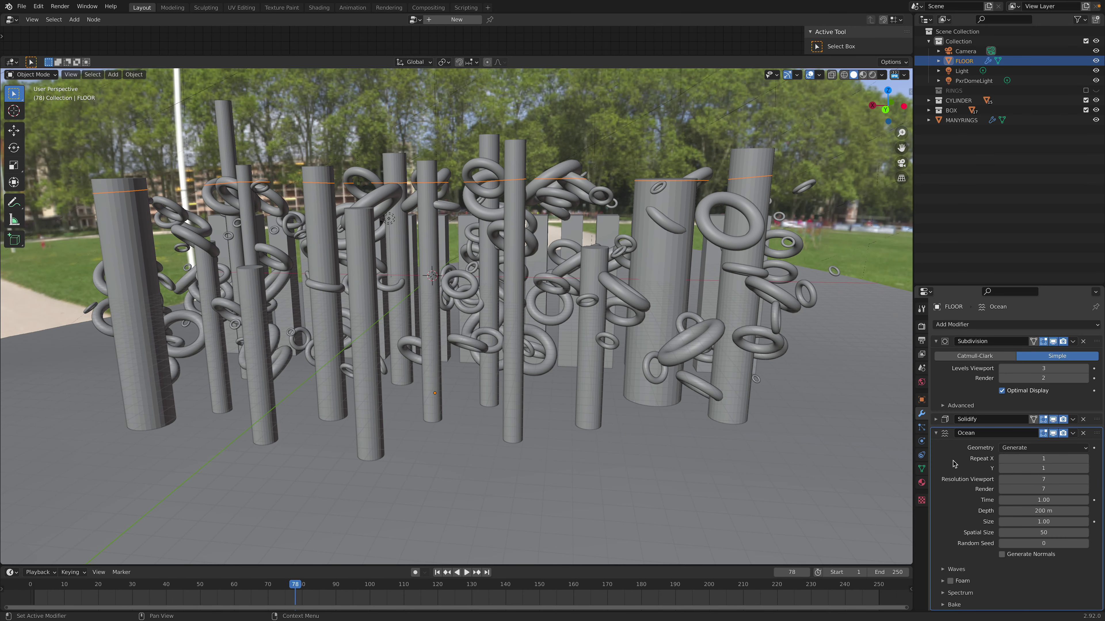
{"action": "left_click", "coordinate": [1085, 468]}
{"action": "middle_click_drag", "start_coordinate": [683, 383], "coordinate": [715, 410]}
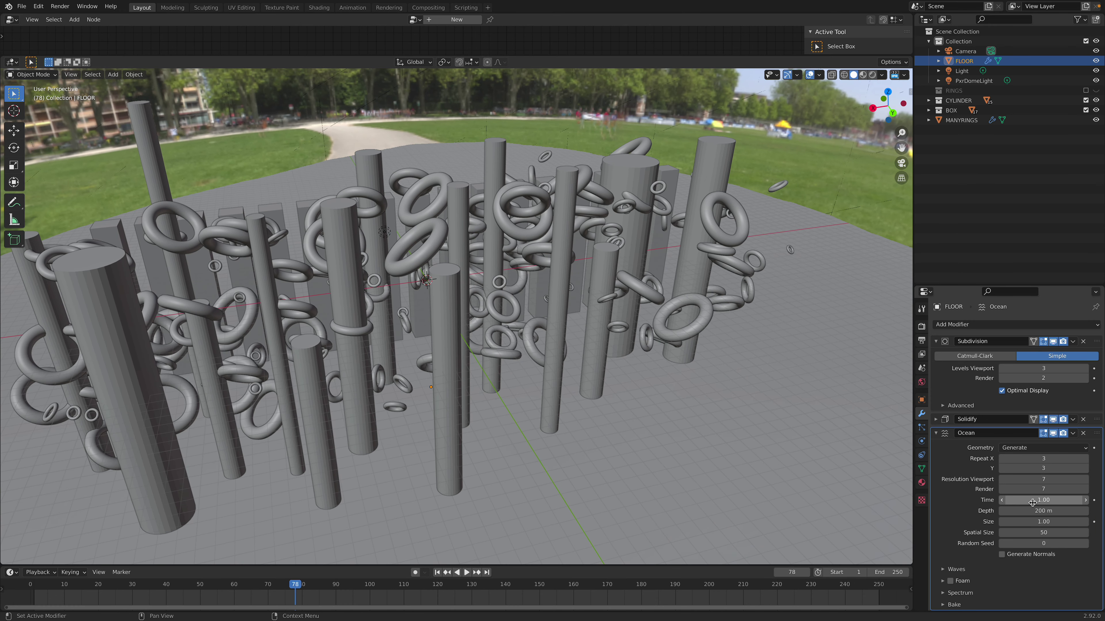
Set the Ocean modifier's Size to 1.15, Spatial Size to 108 and Waves Scale to 3.5
{"action": "mouse_move", "coordinate": [1043, 522]}
{"action": "left_mouse_down"}
{"action": "mouse_move", "coordinate": [1076, 533]}
{"action": "mouse_move", "coordinate": [1050, 554]}
{"action": "mouse_move", "coordinate": [1064, 555]}
{"action": "mouse_move", "coordinate": [1037, 554]}
{"action": "mouse_move", "coordinate": [1066, 554]}
{"action": "left_mouse_up"}
{"action": "left_click", "coordinate": [944, 569]}
{"action": "scroll", "coordinate": [952, 566], "scroll_direction": "down", "scroll_amount": 2}
Resize the ocean floor uniformly and shift it along the Y axis relative to the columns
{"action": "key", "text": "s"}
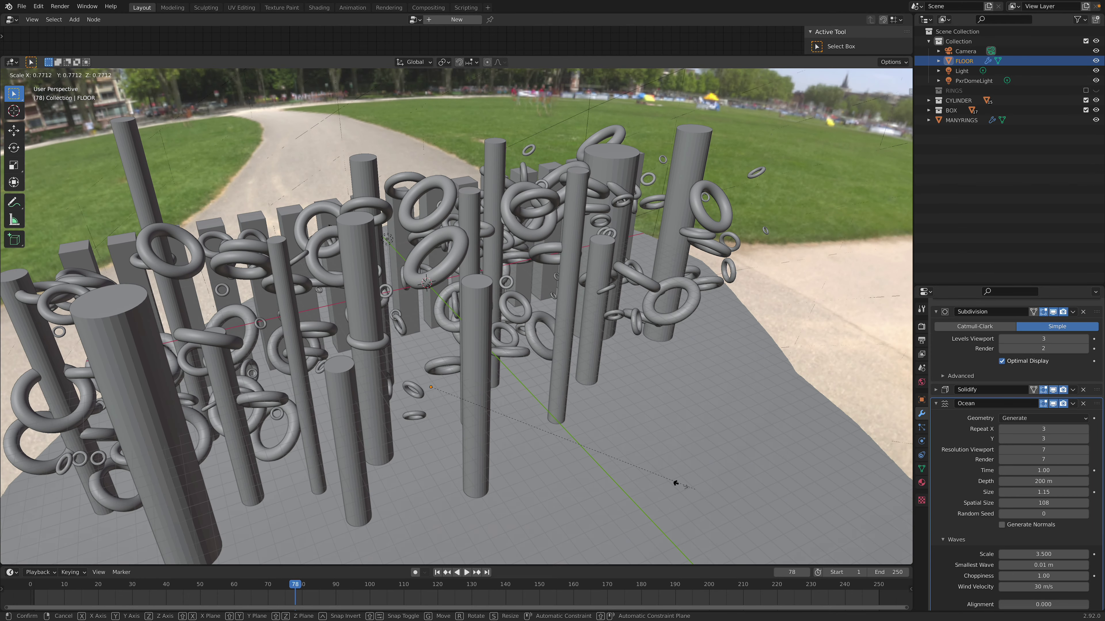
{"action": "left_click", "coordinate": [553, 399]}
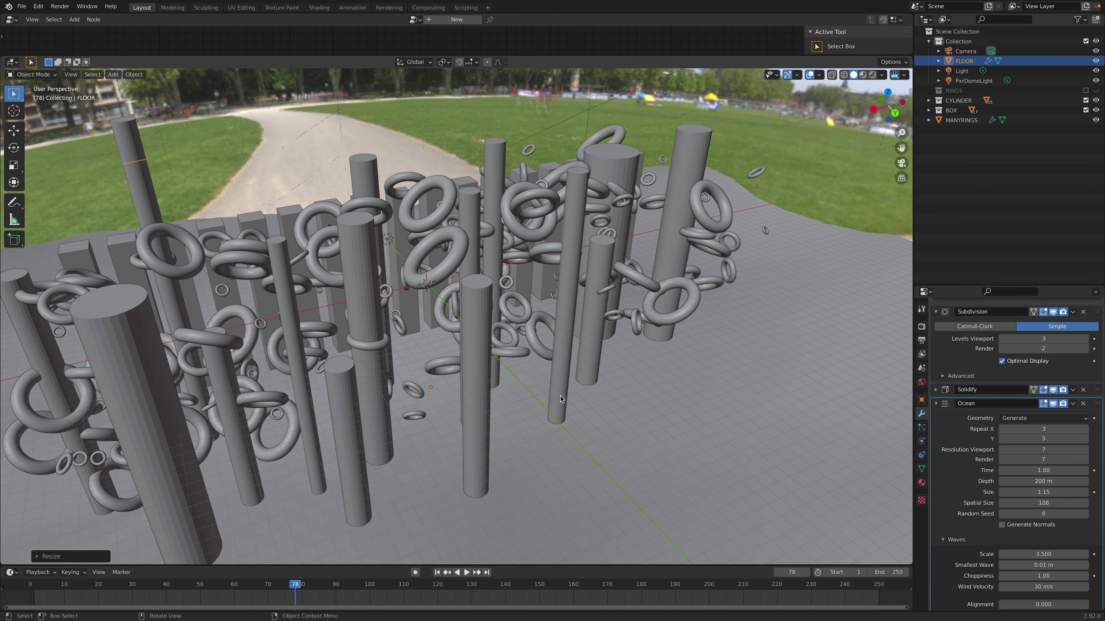
{"action": "key", "text": "s"}
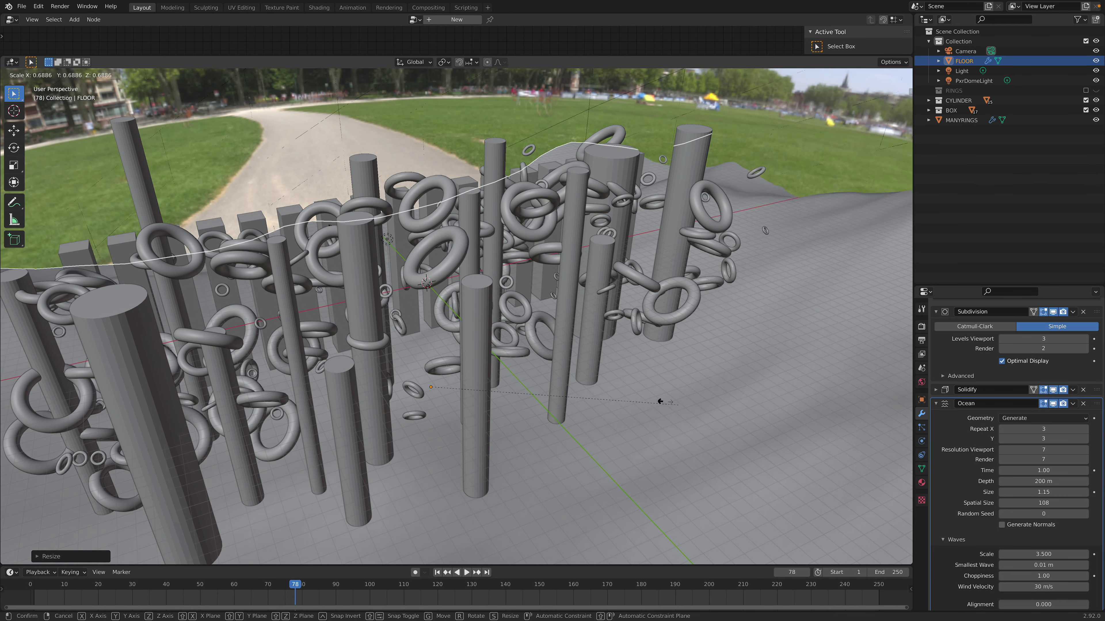
{"action": "left_click", "coordinate": [649, 397]}
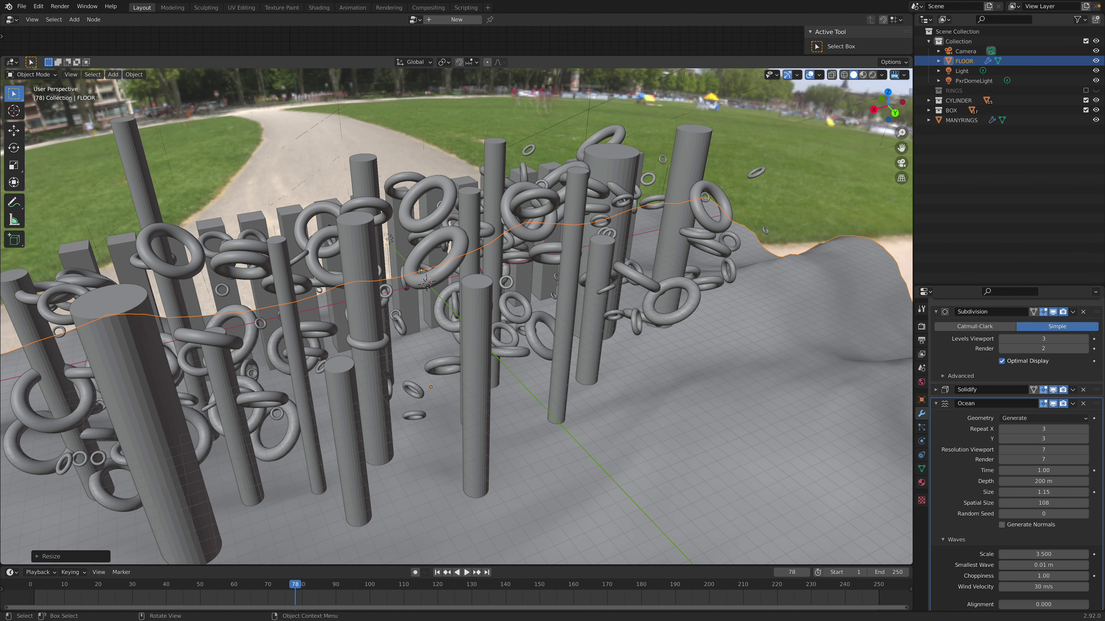
{"action": "middle_click_drag", "start_coordinate": [648, 398], "coordinate": [541, 329]}
{"action": "key", "text": "g"}
{"action": "key", "text": "y"}
{"action": "left_click", "coordinate": [652, 384]}
Select the PxrDomeLight and scale its environment sphere to suit the enlarged ocean floor
{"action": "scroll", "coordinate": [652, 384], "scroll_direction": "down", "scroll_amount": 8}
{"action": "scroll", "coordinate": [541, 328], "scroll_direction": "up", "scroll_amount": 5}
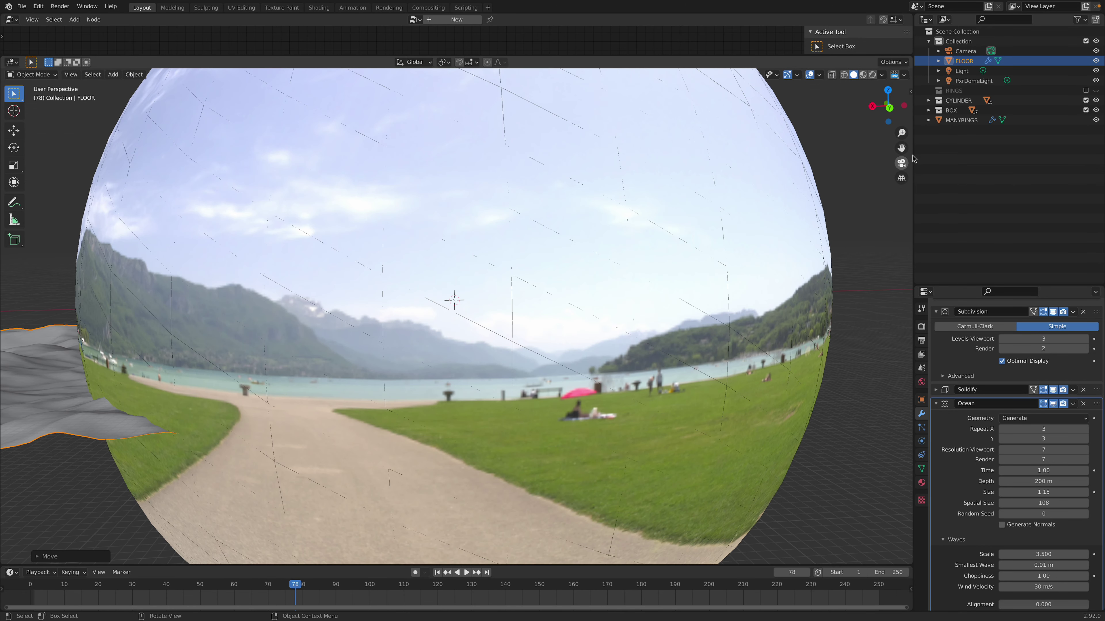
{"action": "left_click", "coordinate": [971, 81]}
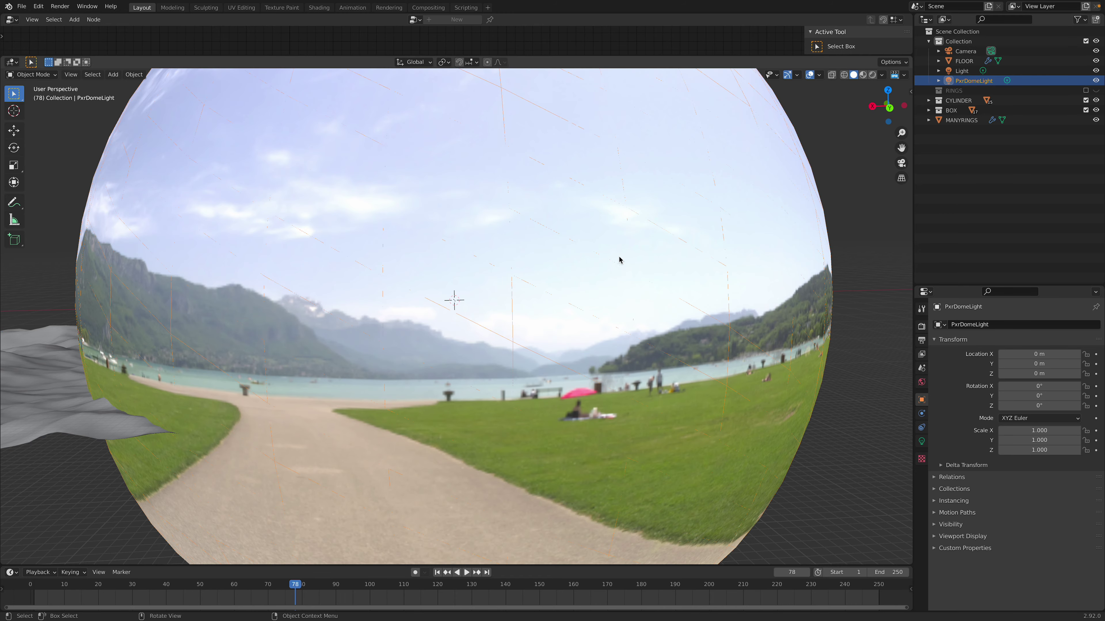
{"action": "key", "text": "s"}
{"action": "left_click", "coordinate": [617, 283]}
Reposition the ocean floor beneath the columns and scale it along the Y axis
{"action": "middle_click_drag", "start_coordinate": [617, 283], "coordinate": [747, 375]}
{"action": "left_click", "coordinate": [637, 360]}
{"action": "key", "text": "g"}
{"action": "left_click", "coordinate": [642, 381]}
{"action": "key", "text": "s"}
{"action": "key", "text": "y"}
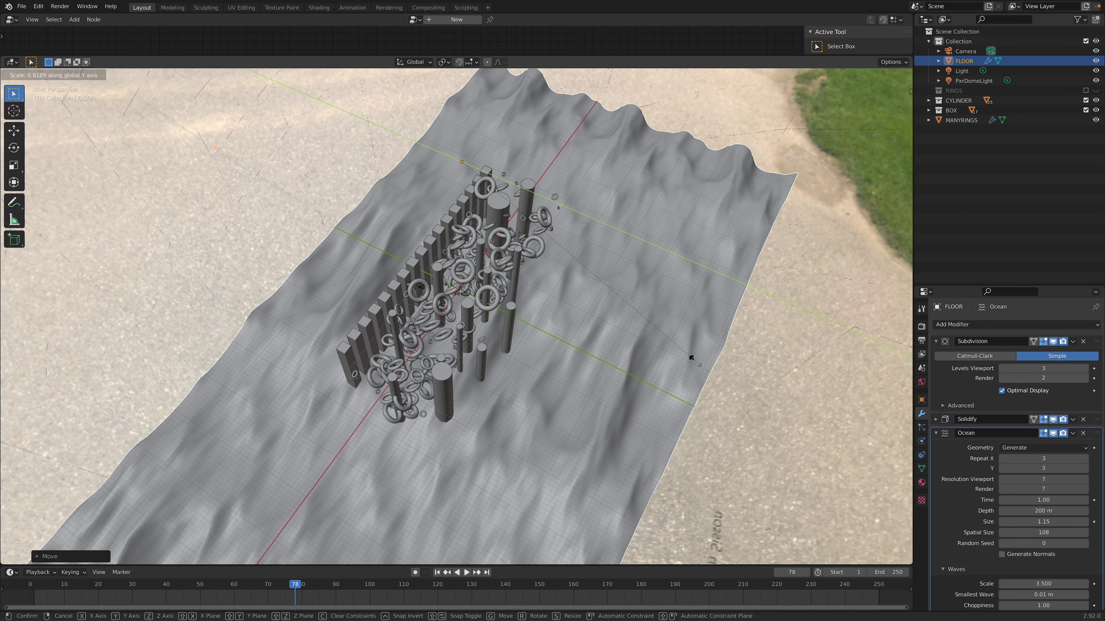
{"action": "left_click", "coordinate": [734, 371]}
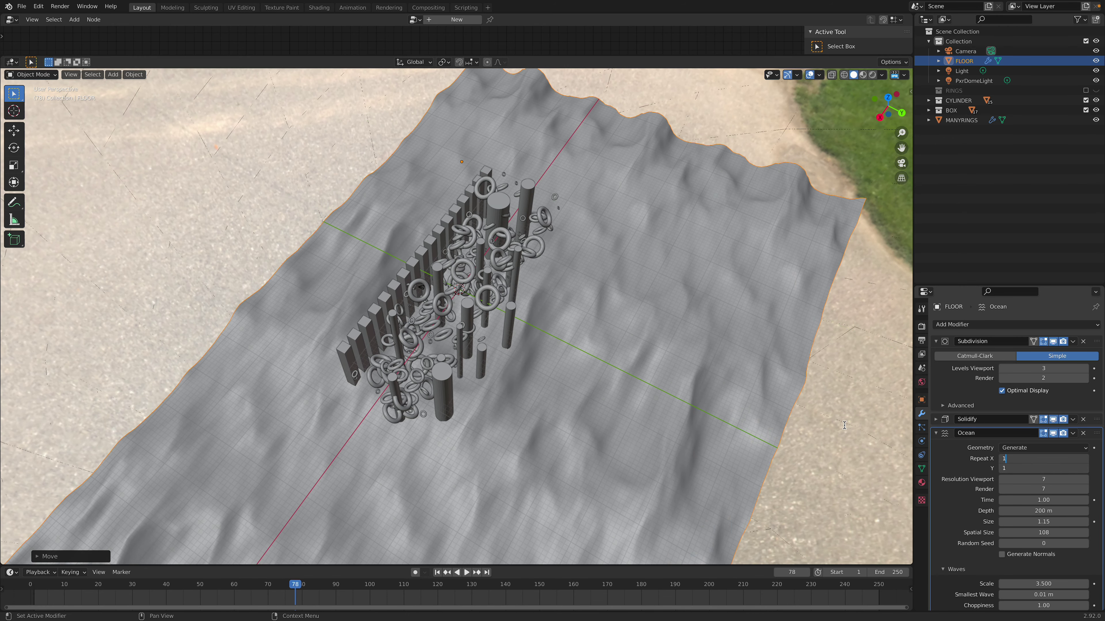
Set the Ocean modifier's Repeat X and Y to 1 and move the floor to about 1.3 m along Y
{"action": "key", "text": "ctrl+z"}
{"action": "middle_click_drag", "start_coordinate": [851, 428], "coordinate": [630, 287]}
{"action": "key", "text": "g"}
{"action": "key", "text": "y"}
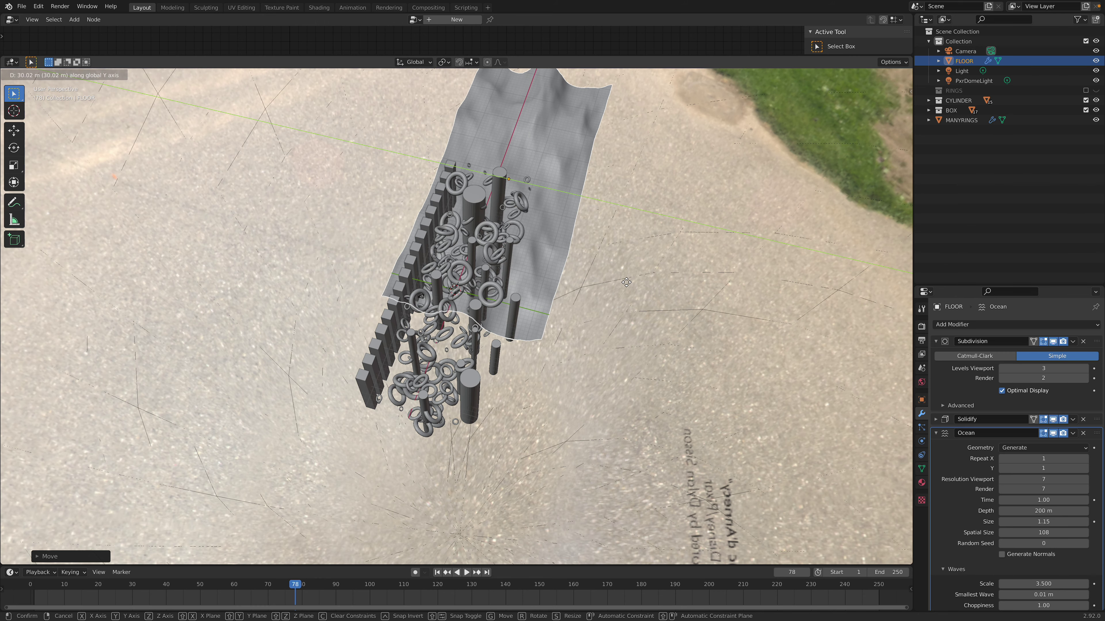
{"action": "left_click", "coordinate": [613, 338]}
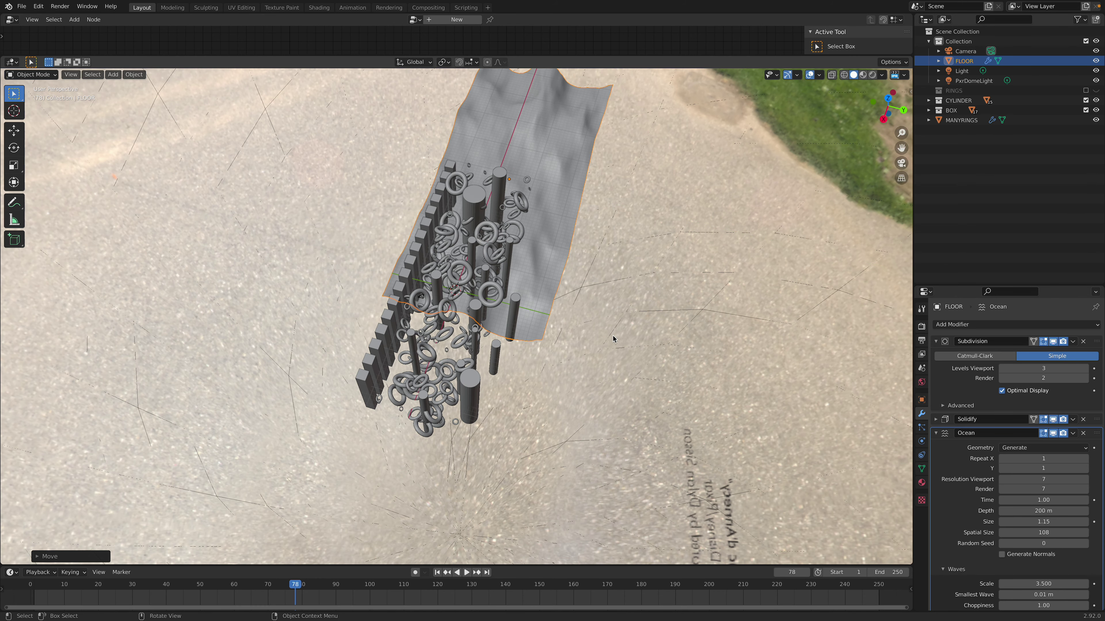
{"action": "middle_click_drag", "start_coordinate": [613, 339], "coordinate": [644, 314]}
With its transform values displayed, move the floor to about -1 m along X and scale it uniformly to about 0.574
{"action": "left_click", "coordinate": [910, 92]}
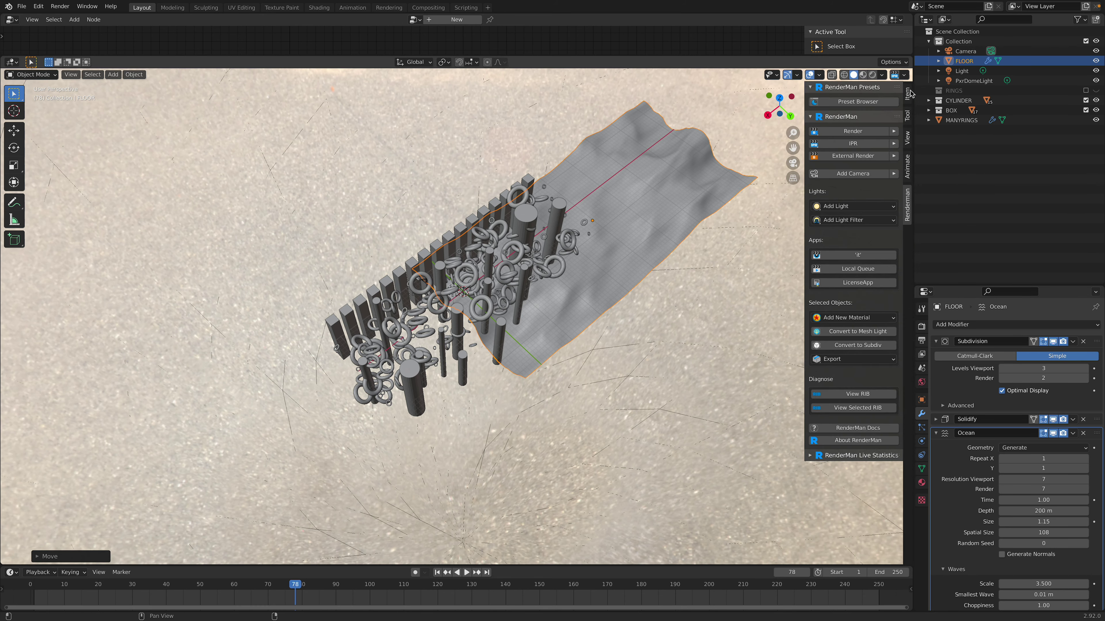
{"action": "left_click", "coordinate": [907, 117]}
{"action": "left_click", "coordinate": [907, 99]}
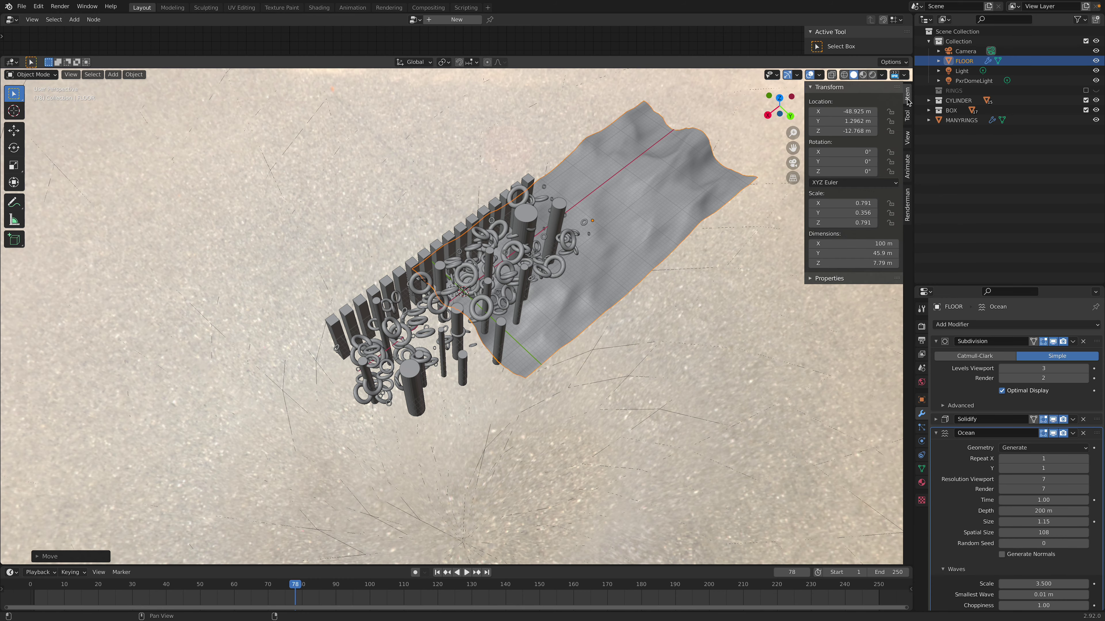
{"action": "key", "text": "g"}
{"action": "key", "text": "x"}
{"action": "left_click", "coordinate": [653, 259]}
{"action": "middle_click_drag", "start_coordinate": [654, 259], "coordinate": [657, 322]}
{"action": "key", "text": "s"}
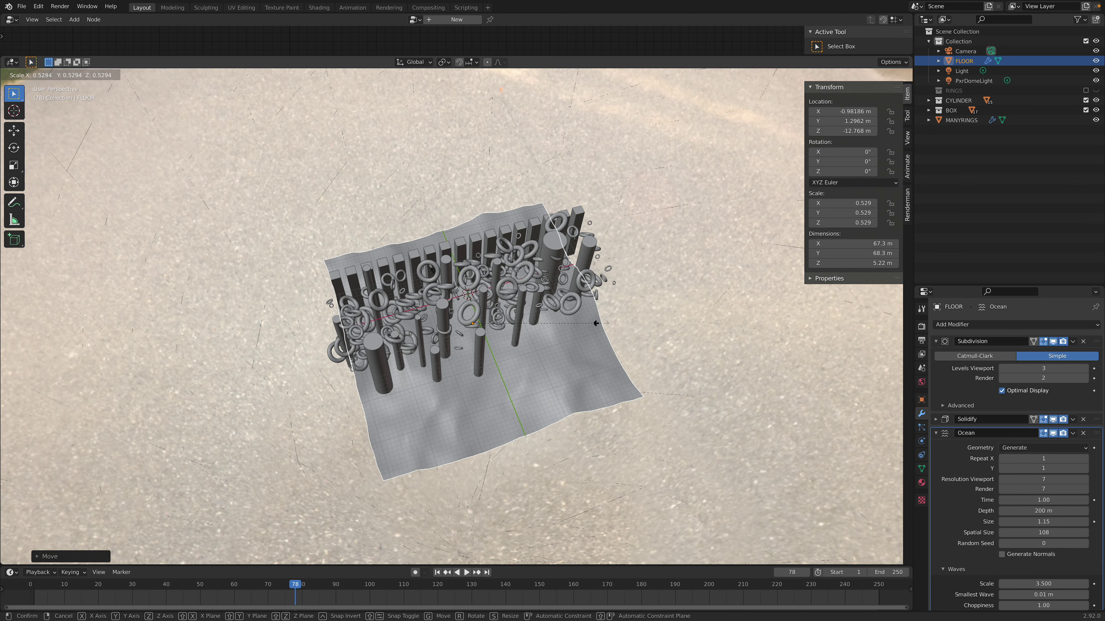
{"action": "left_click", "coordinate": [609, 316]}
Set the Ocean modifier's Repeat X and Y to 3 and move the floor to about -33.8 m along X
{"action": "left_click", "coordinate": [1084, 458]}
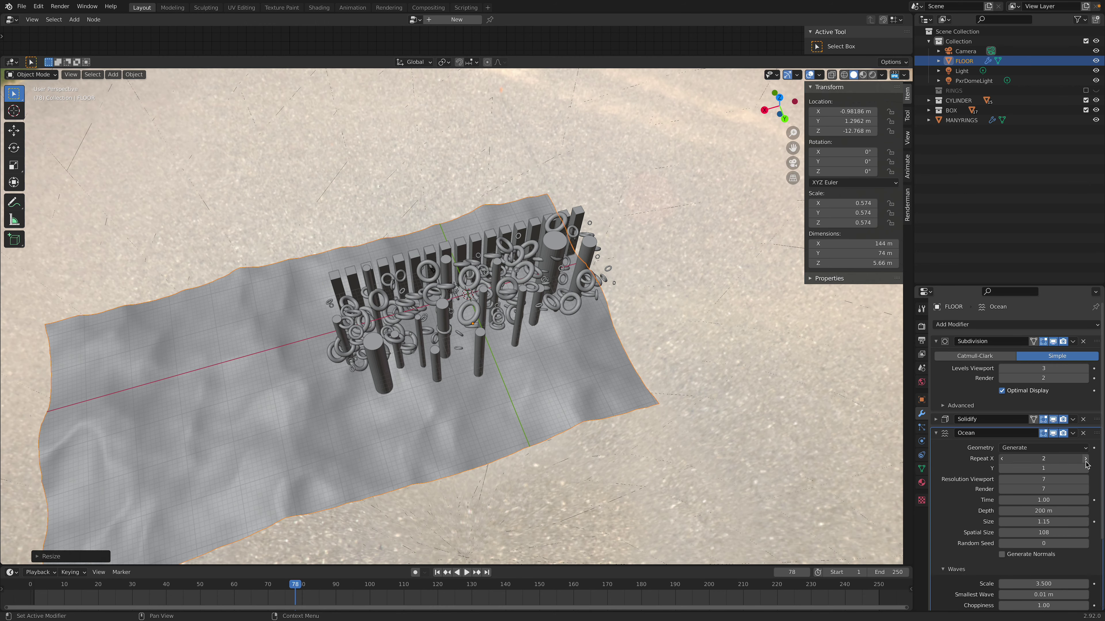
{"action": "left_click", "coordinate": [1084, 459]}
{"action": "left_click", "coordinate": [1085, 468]}
{"action": "left_click", "coordinate": [1085, 468]}
{"action": "key", "text": "g"}
{"action": "key", "text": "x"}
{"action": "left_click", "coordinate": [524, 397]}
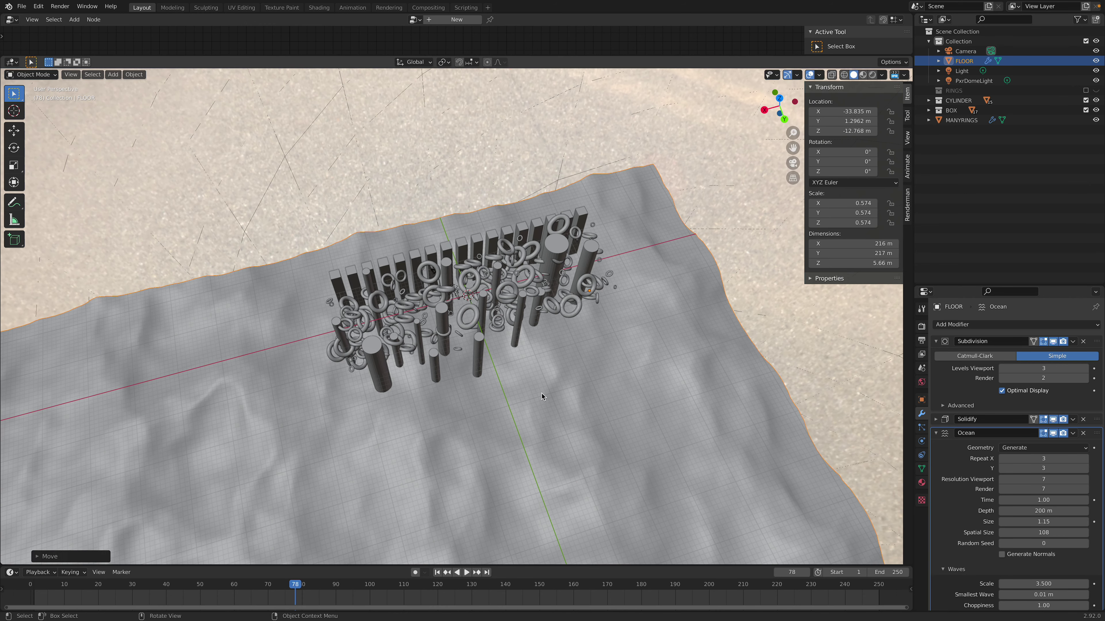
Scale the ocean floor down uniformly to about 0.246
{"action": "middle_click_drag", "start_coordinate": [524, 397], "coordinate": [643, 393]}
{"action": "key", "text": "s"}
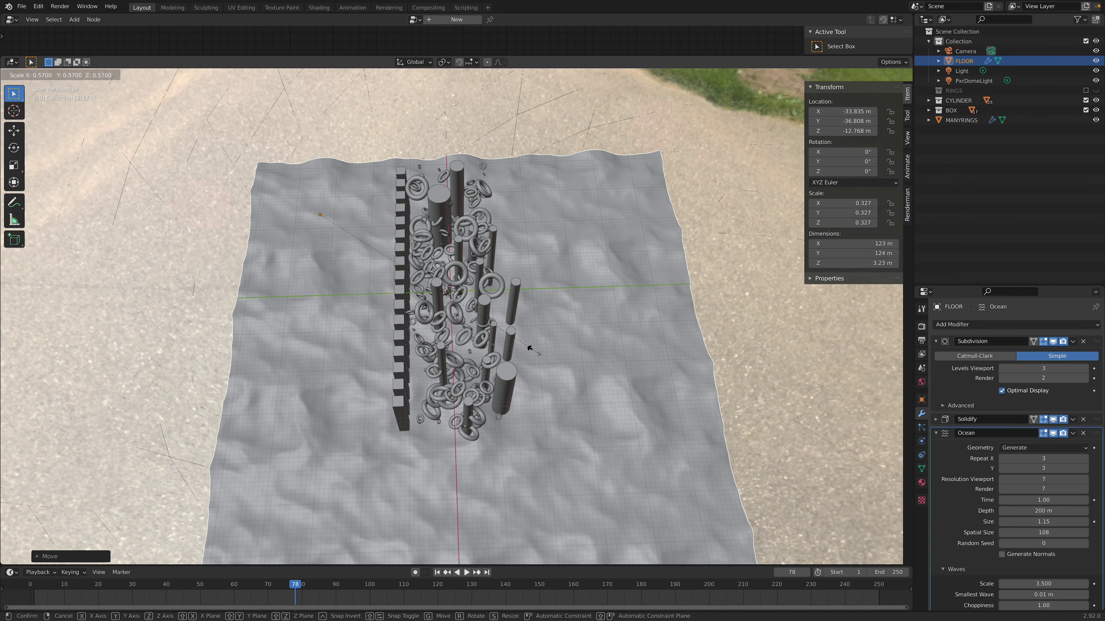
{"action": "left_click", "coordinate": [489, 306]}
Move the floor to about -26.5 m along Y and raise it to about -10.4 m along Z
{"action": "middle_click_drag", "start_coordinate": [490, 306], "coordinate": [606, 263]}
{"action": "key", "text": "g"}
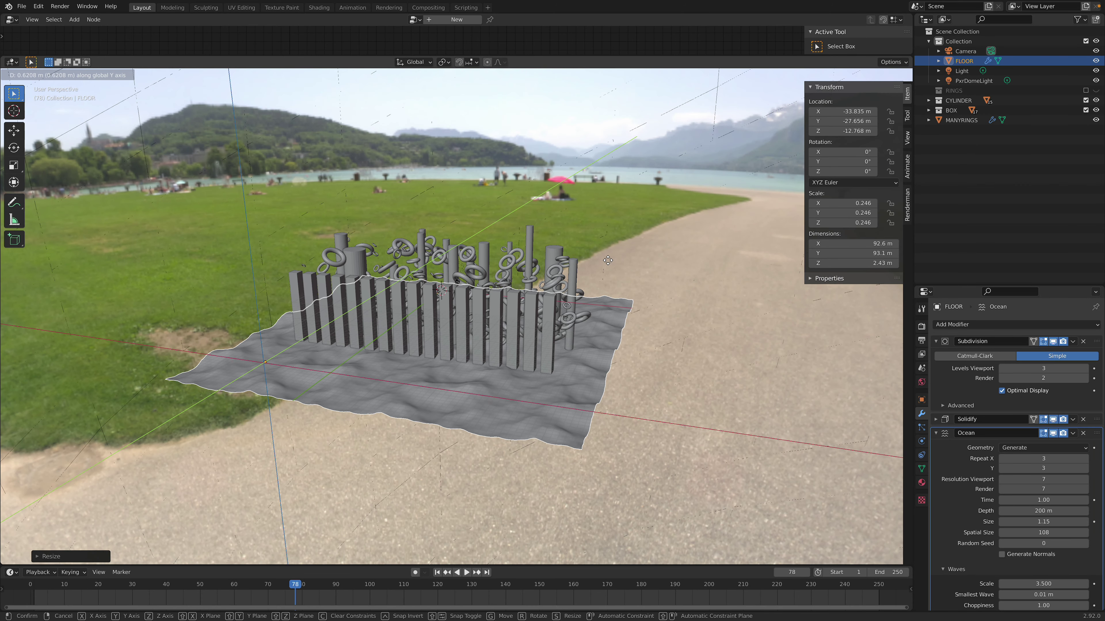
{"action": "left_click", "coordinate": [606, 263]}
{"action": "key", "text": "g"}
{"action": "key", "text": "z"}
{"action": "left_click", "coordinate": [606, 263]}
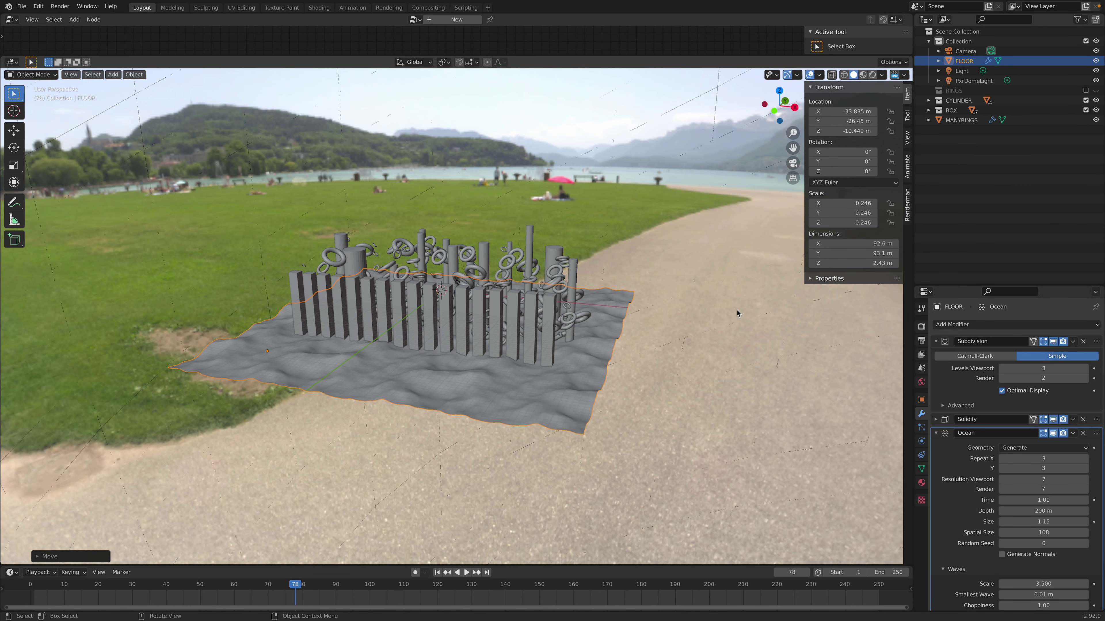
Reorder the floor's modifiers so that Solidify comes after Ocean, with the Solidify settings expanded
{"action": "left_click", "coordinate": [936, 433]}
{"action": "left_click_drag", "start_coordinate": [1094, 421], "coordinate": [1050, 437]}
{"action": "left_click", "coordinate": [935, 433]}
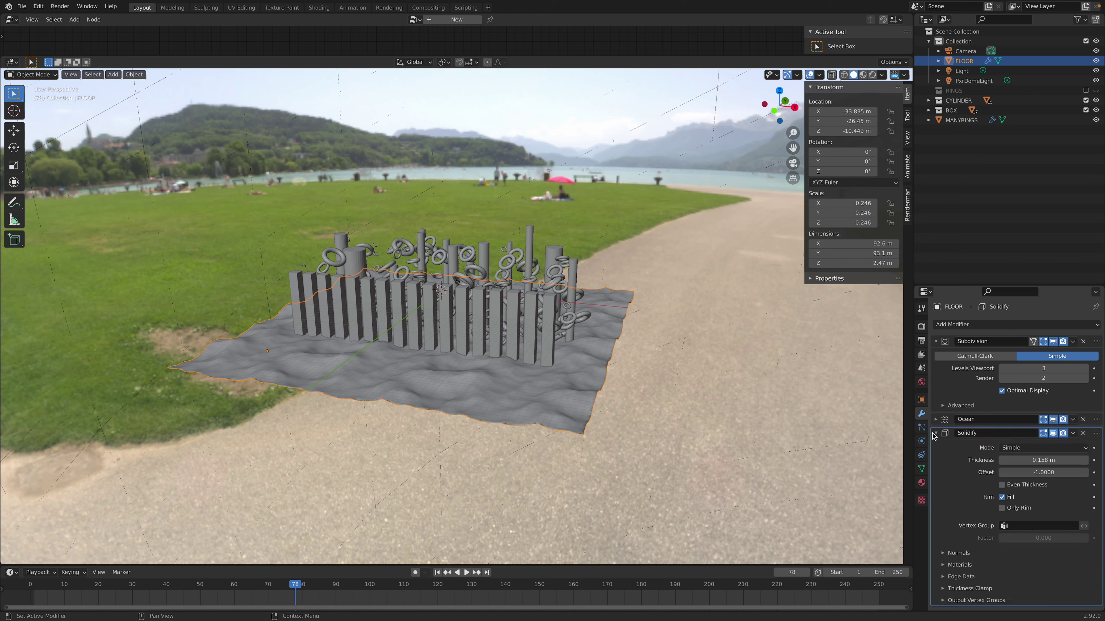
Set the Solidify modifier's thickness to about 9.8 m and save the file
{"action": "left_click_drag", "start_coordinate": [1043, 460], "coordinate": [1074, 460]}
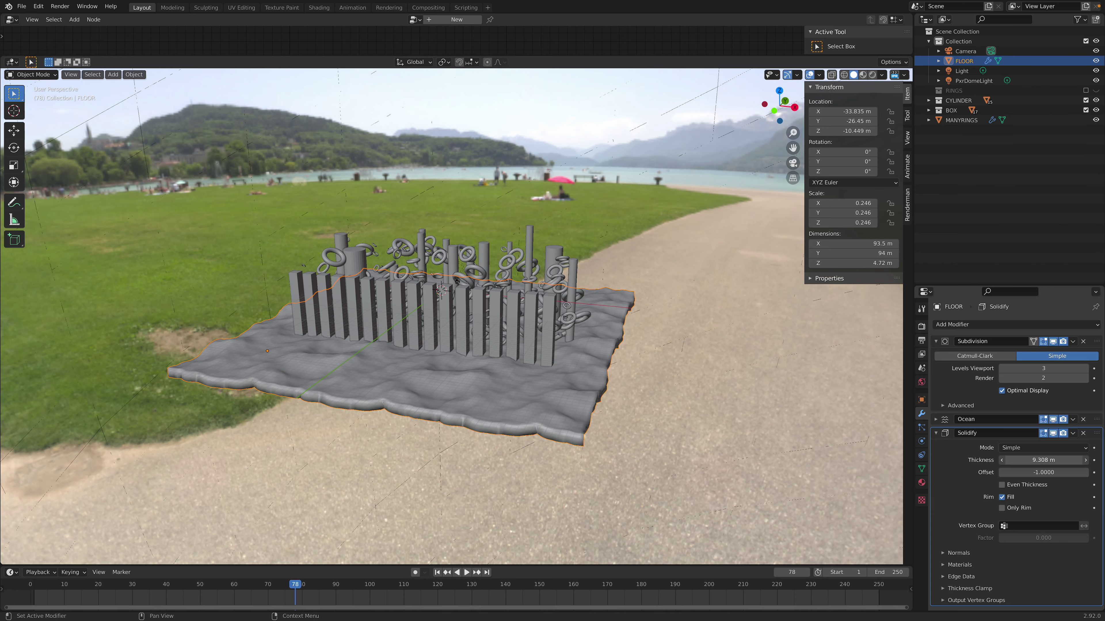
{"action": "left_click", "coordinate": [1018, 485]}
{"action": "middle_click_drag", "start_coordinate": [543, 270], "coordinate": [552, 313]}
{"action": "key", "text": "ctrl+s"}
{"action": "scroll", "coordinate": [503, 276], "scroll_direction": "down", "scroll_amount": 3}
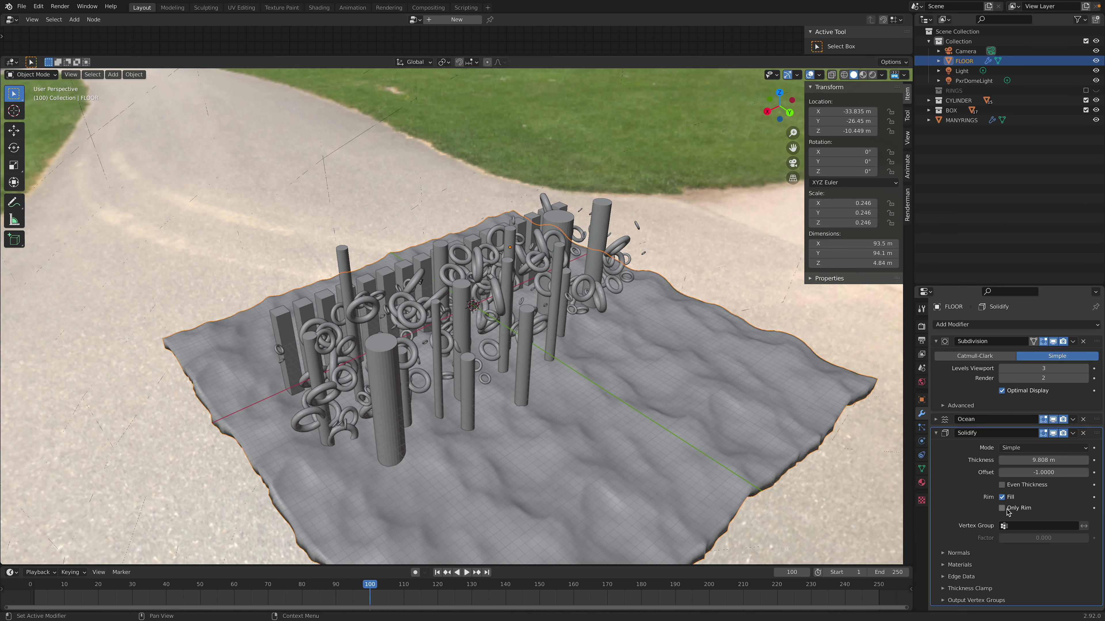
Expand the Ocean modifier's settings and set its Random Seed to 38
{"action": "left_click", "coordinate": [936, 420]}
{"action": "scroll", "coordinate": [962, 462], "scroll_direction": "down", "scroll_amount": 5}
{"action": "scroll", "coordinate": [1001, 518], "scroll_direction": "down", "scroll_amount": 1}
{"action": "left_click", "coordinate": [953, 542]}
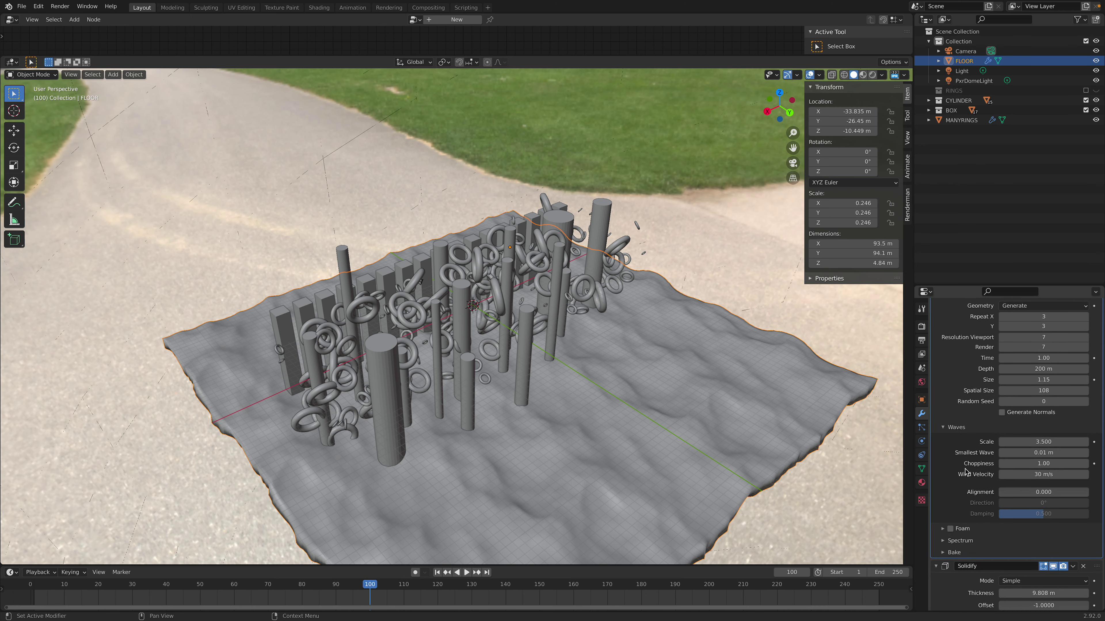
{"action": "scroll", "coordinate": [963, 505], "scroll_direction": "up", "scroll_amount": 3}
{"action": "left_click_drag", "start_coordinate": [1031, 440], "coordinate": [1057, 440]}
Drive the Ocean modifier's Time with the expression #frame and play the animation
{"action": "mouse_move", "coordinate": [1044, 398]}
{"action": "left_mouse_down"}
{"action": "mouse_move", "coordinate": [1062, 397]}
{"action": "mouse_move", "coordinate": [1039, 397]}
{"action": "left_mouse_up"}
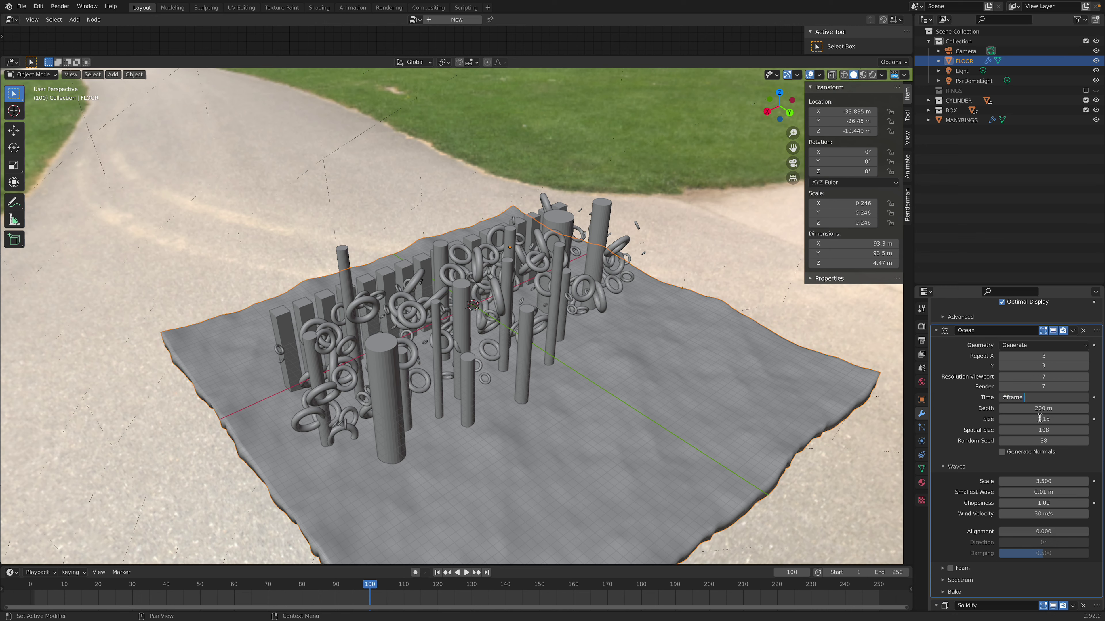
{"action": "key", "text": "Return"}
{"action": "key", "text": "space"}
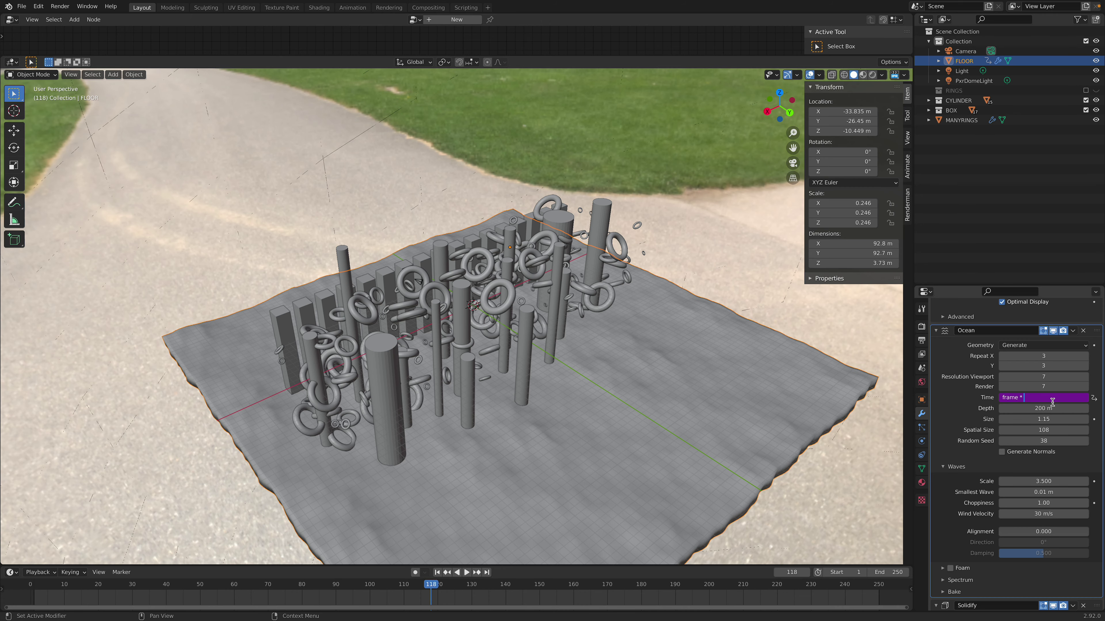
Change the Time driver to the frame multiplied by 0.1 and play back the slowed waves
{"action": "type", "text": "1"}
{"action": "key", "text": "Return"}
{"action": "key", "text": "space"}
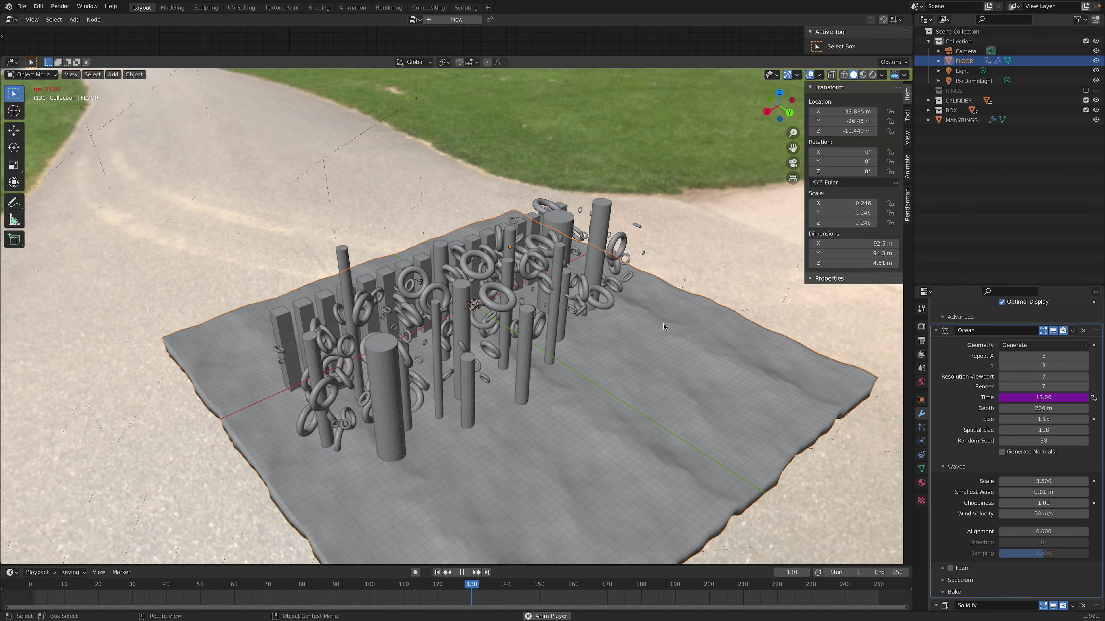
{"action": "key", "text": "space"}
Preview the scene in RenderMan viewport rendering, hide the transform sidebar, and examine the columns, boxes and rings from several sides
{"action": "middle_click_drag", "start_coordinate": [569, 326], "coordinate": [639, 185]}
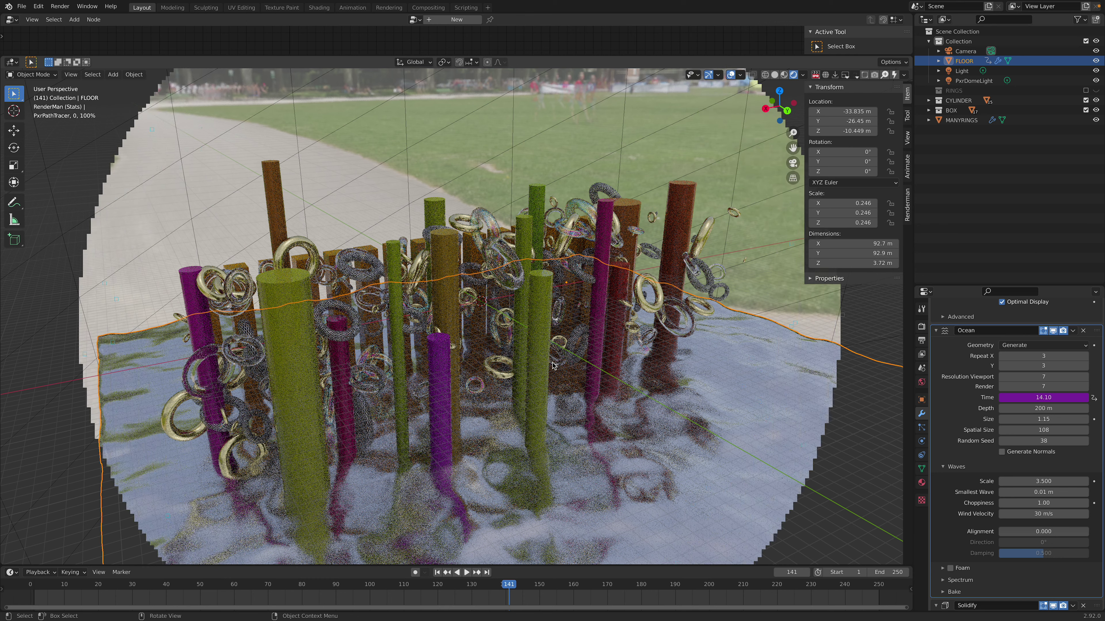
{"action": "middle_click_drag", "start_coordinate": [486, 383], "coordinate": [588, 368]}
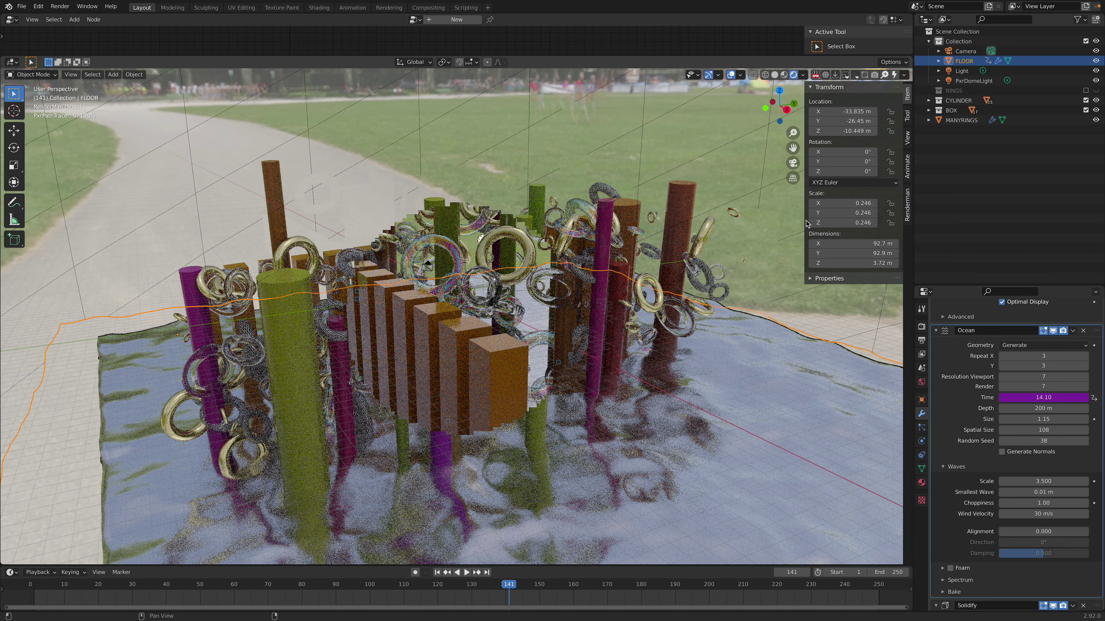
{"action": "key", "text": "n"}
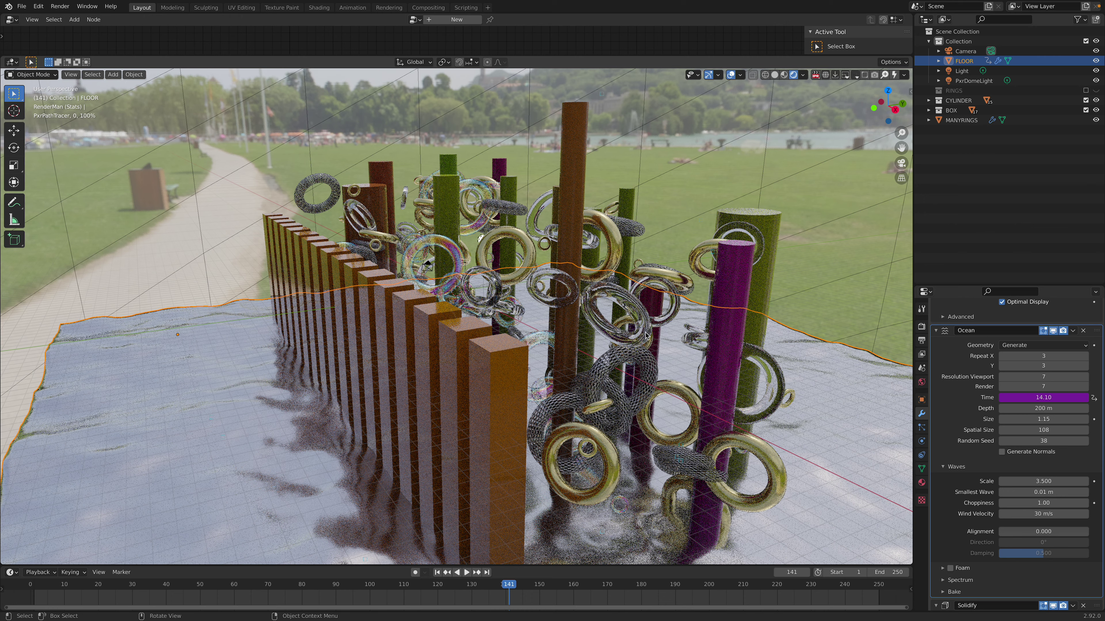
{"action": "middle_click_drag", "start_coordinate": [680, 339], "coordinate": [587, 340]}
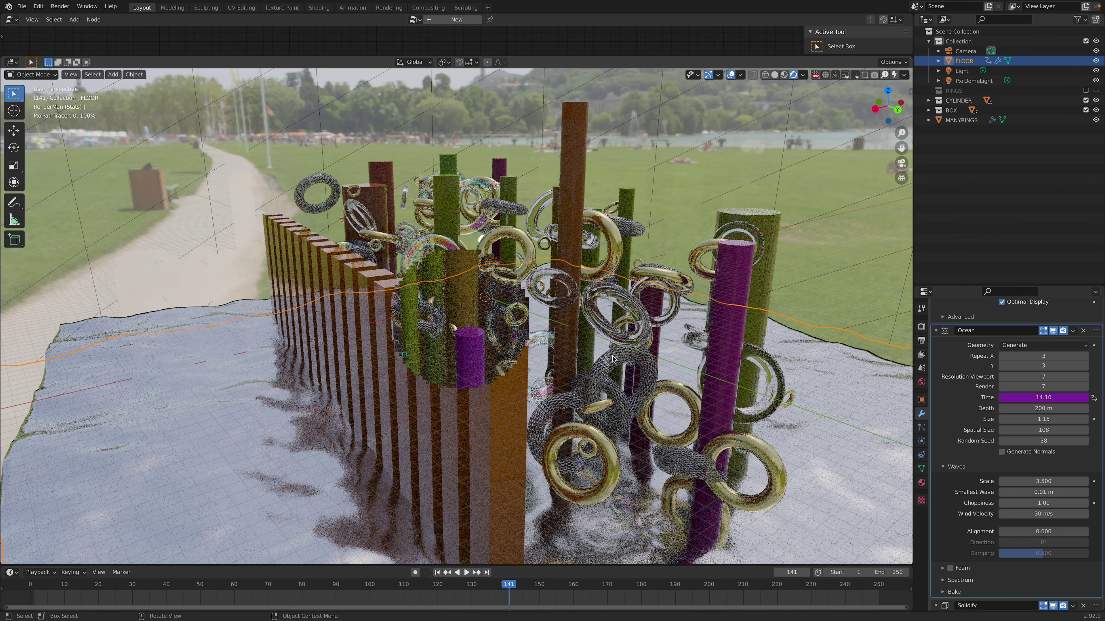